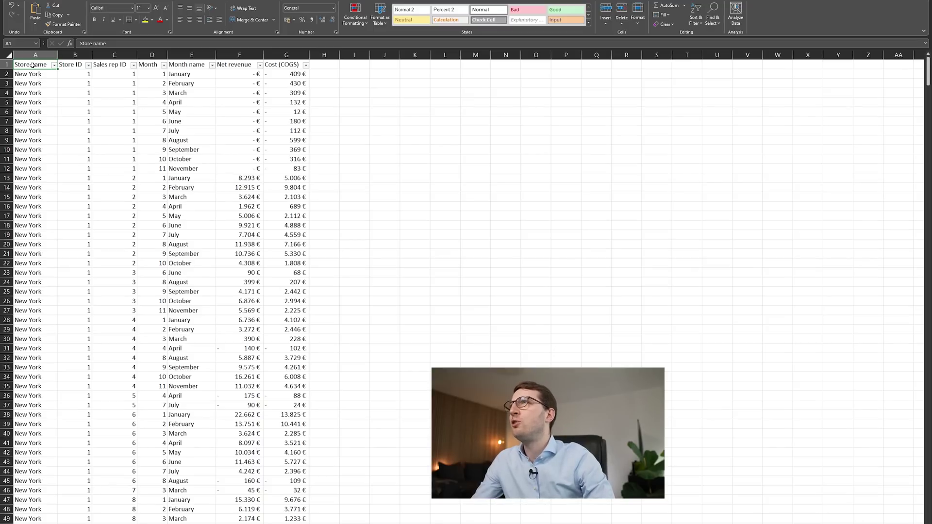
Check the full extent of the sales data, from the header row to the last record and across all columns.
key(ctrl+Down)
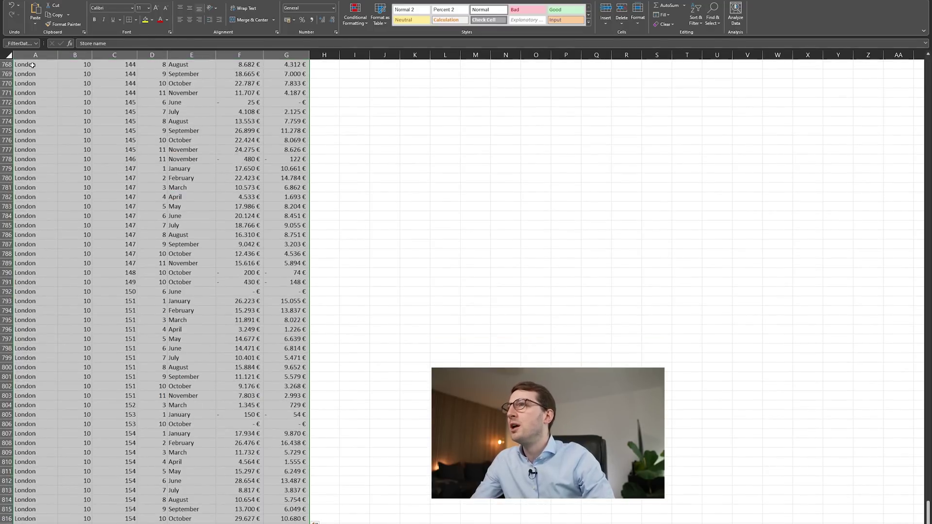
key(ctrl+Up)
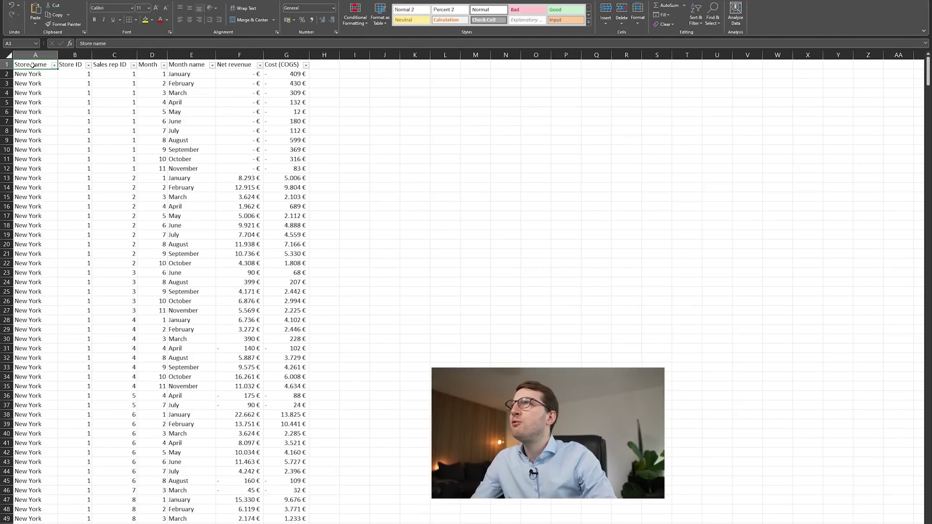
key(ctrl+shift+Right)
key(ctrl+shift+Down)
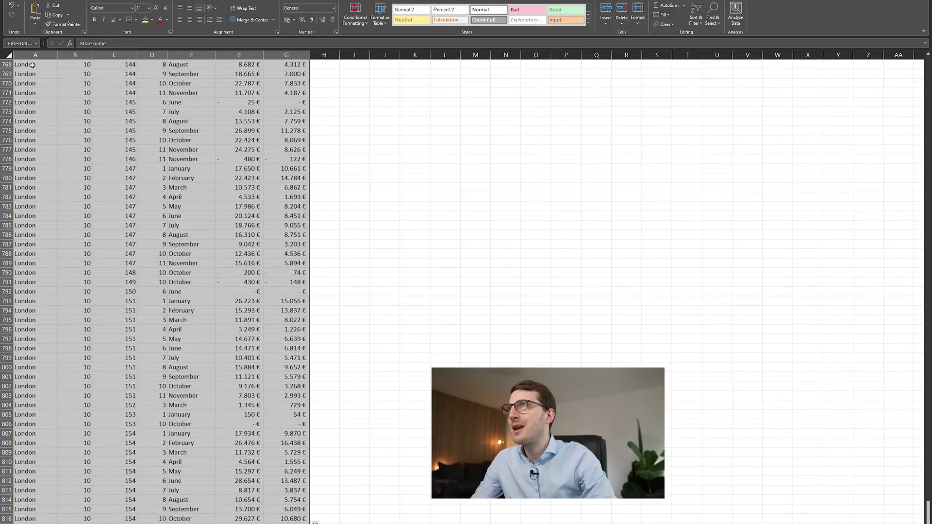
key(ctrl+Home)
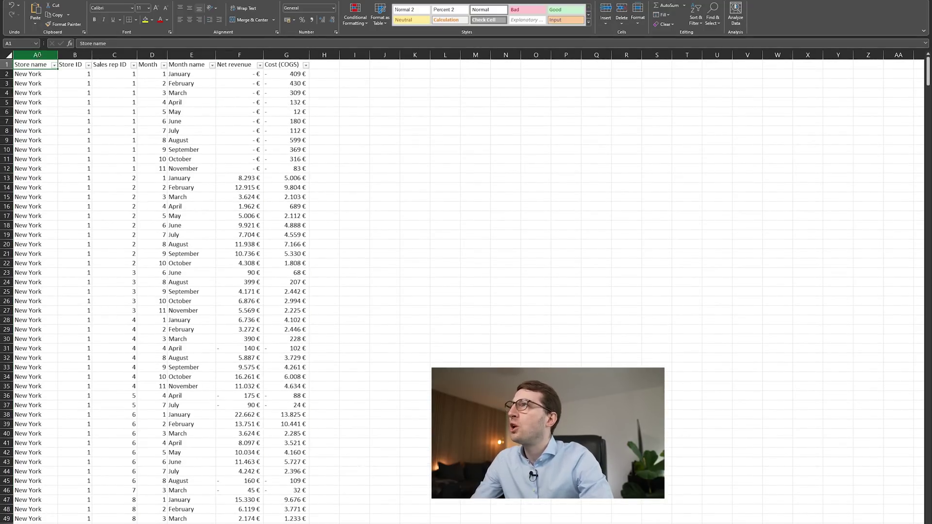
Review the available filter values of the Store name and Store ID columns without filtering anything.
click(37, 54)
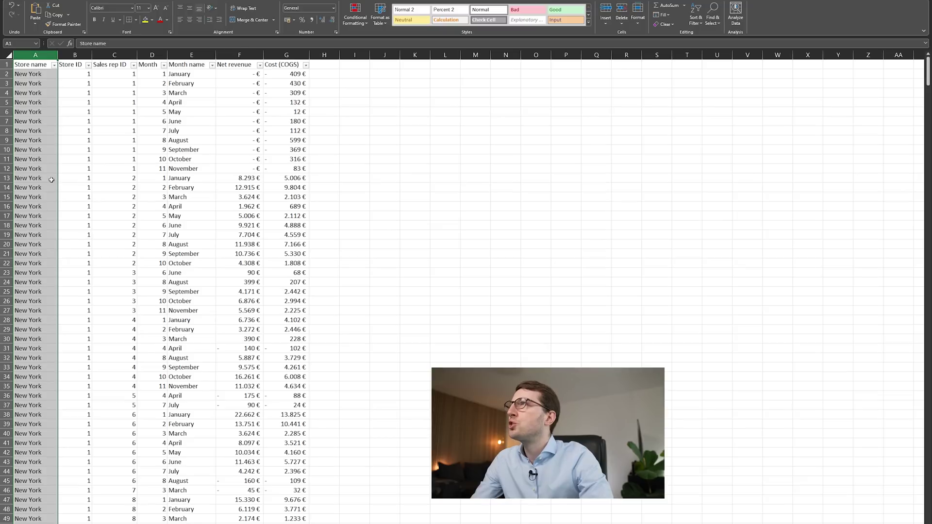
click(54, 65)
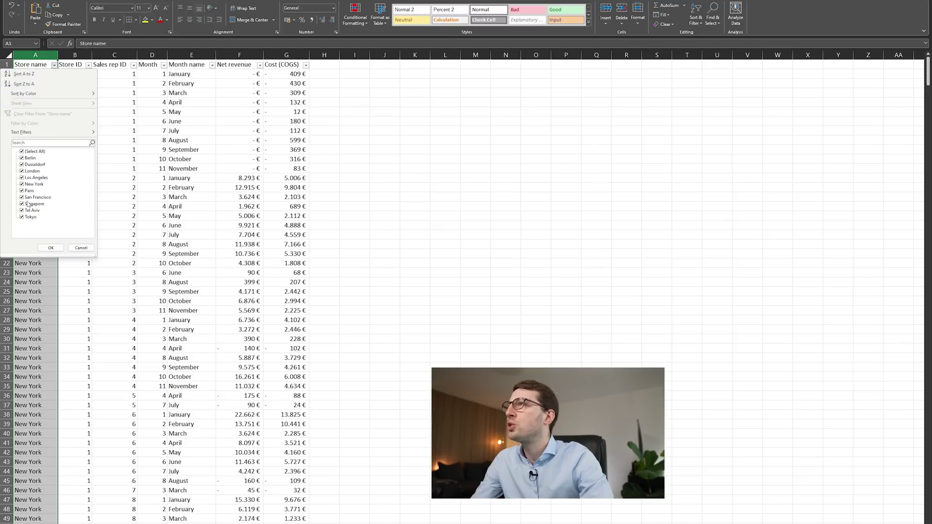
click(50, 248)
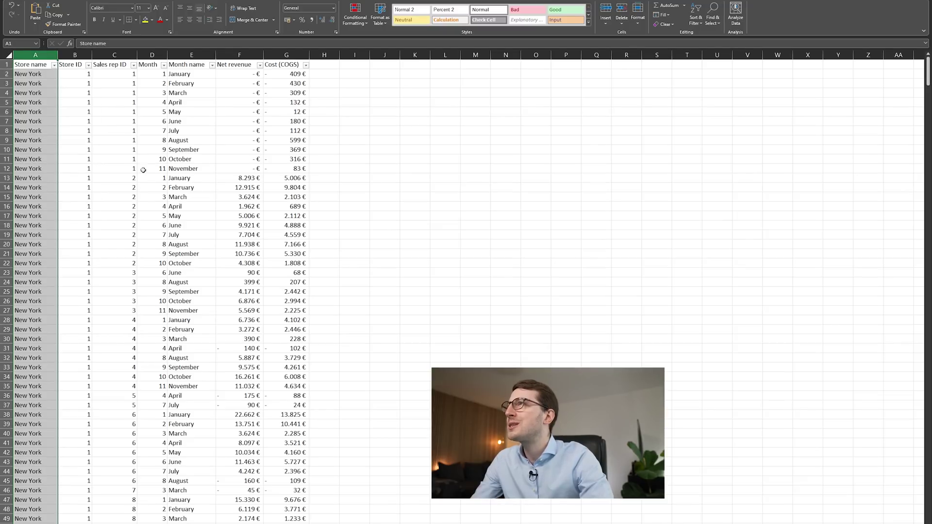
click(88, 65)
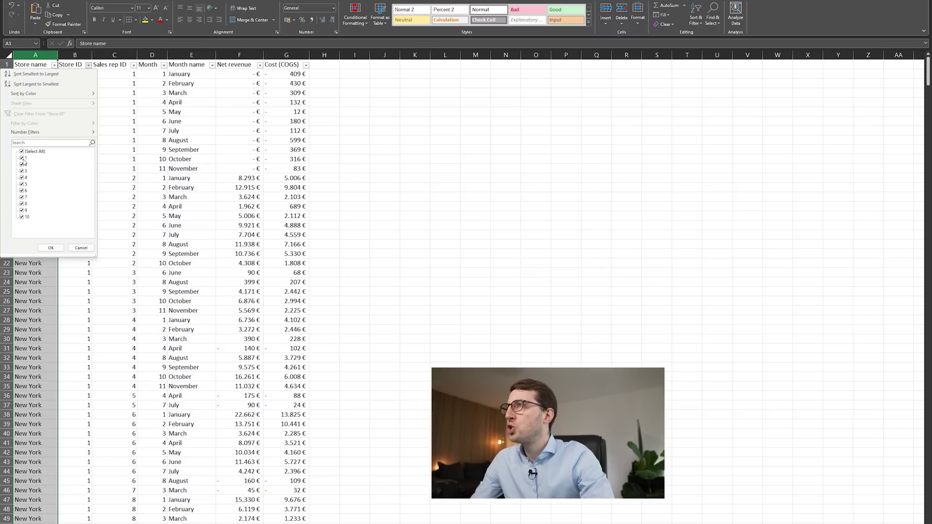
click(114, 102)
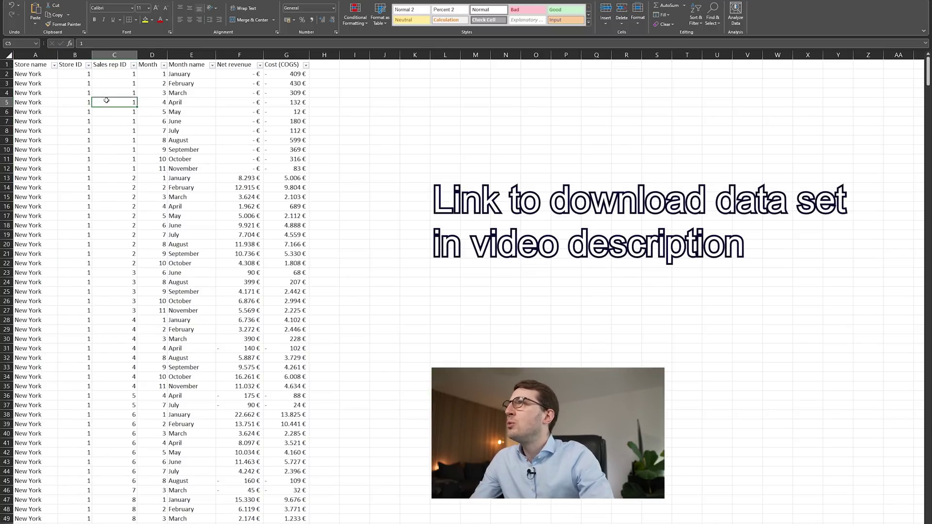
Review the filter values of the Sales rep ID, Month and Net revenue columns without applying a filter.
click(133, 65)
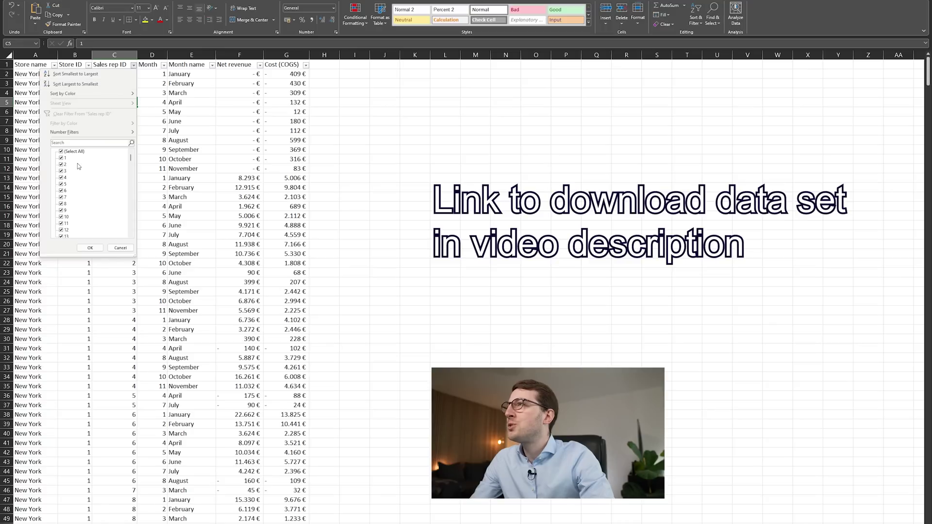
scroll(73, 203, down, 20)
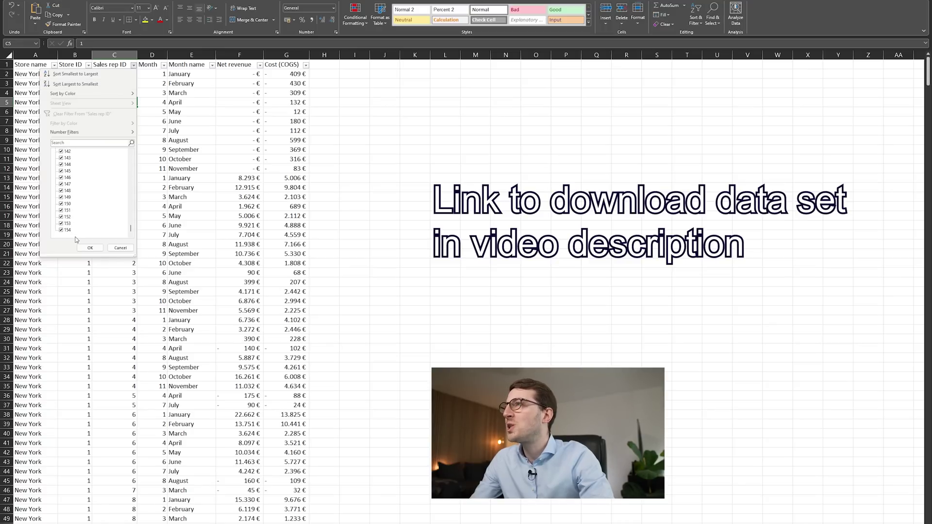
click(120, 248)
click(128, 197)
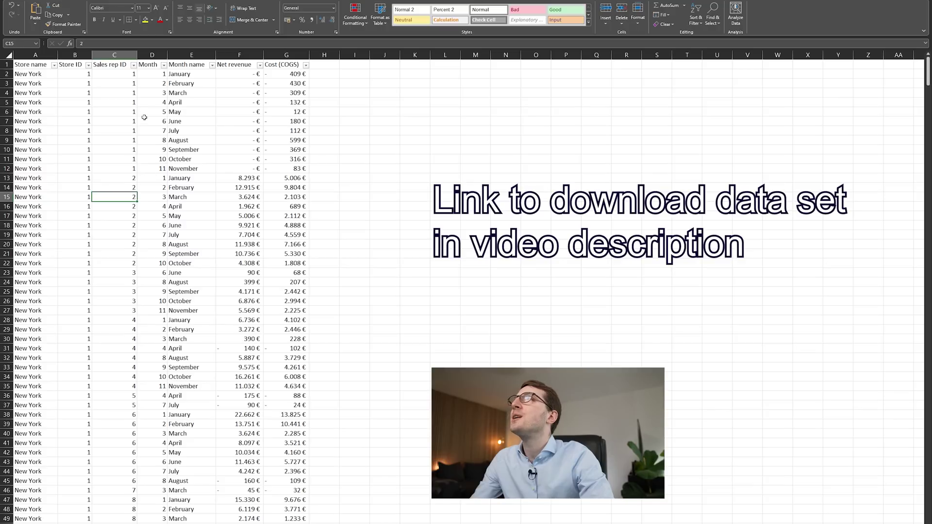
click(155, 74)
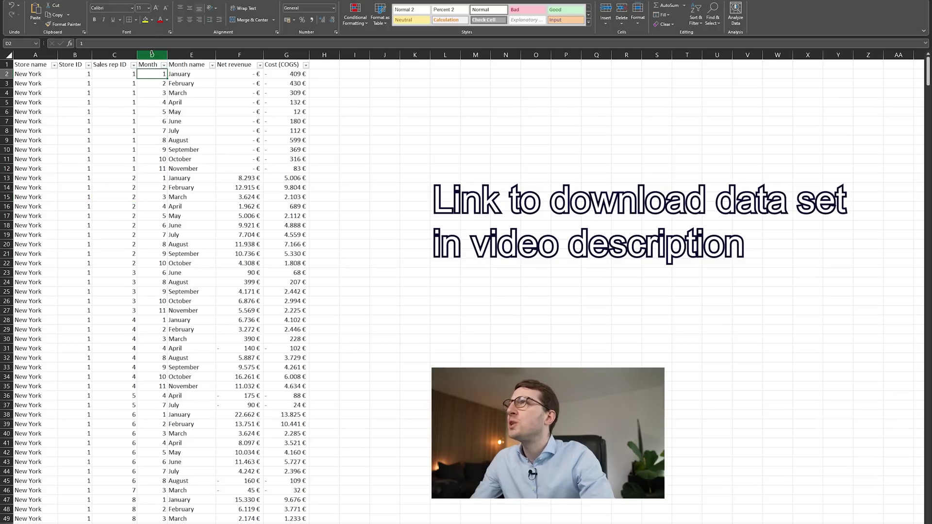
click(164, 65)
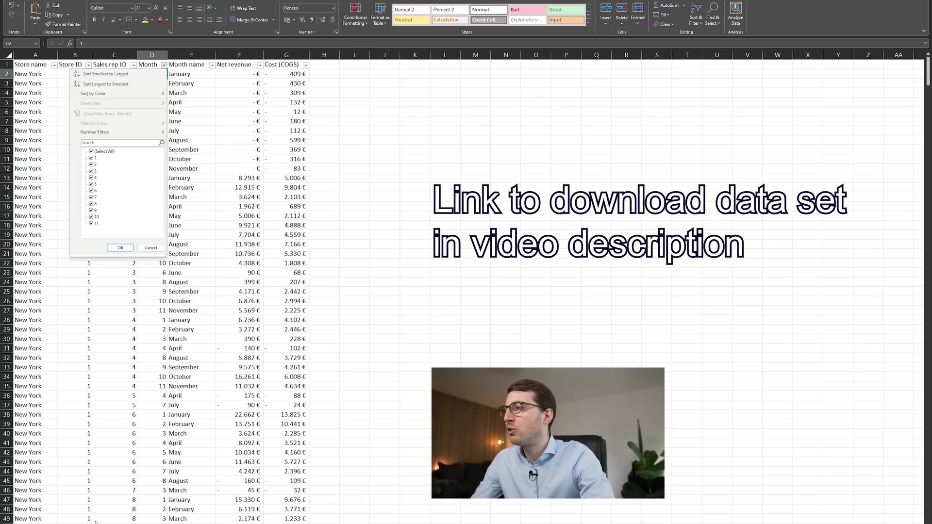
key(Escape)
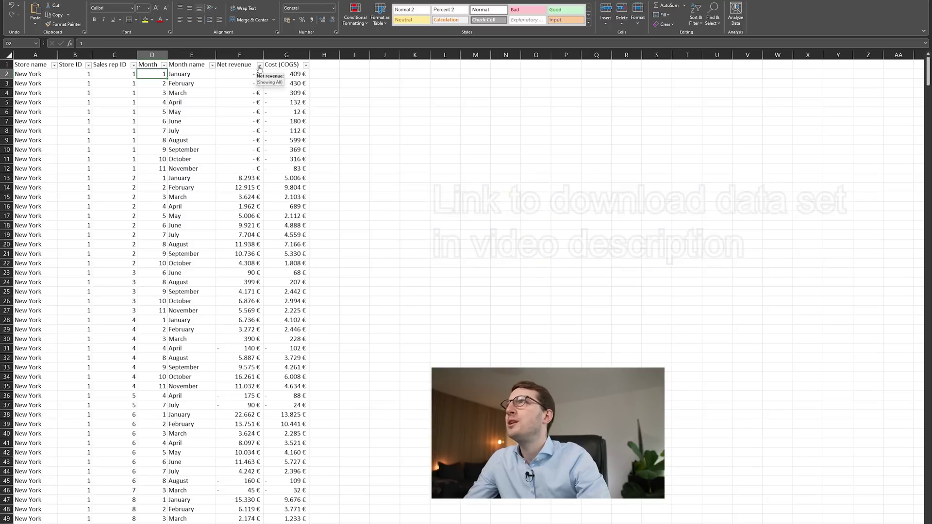
click(260, 66)
key(Escape)
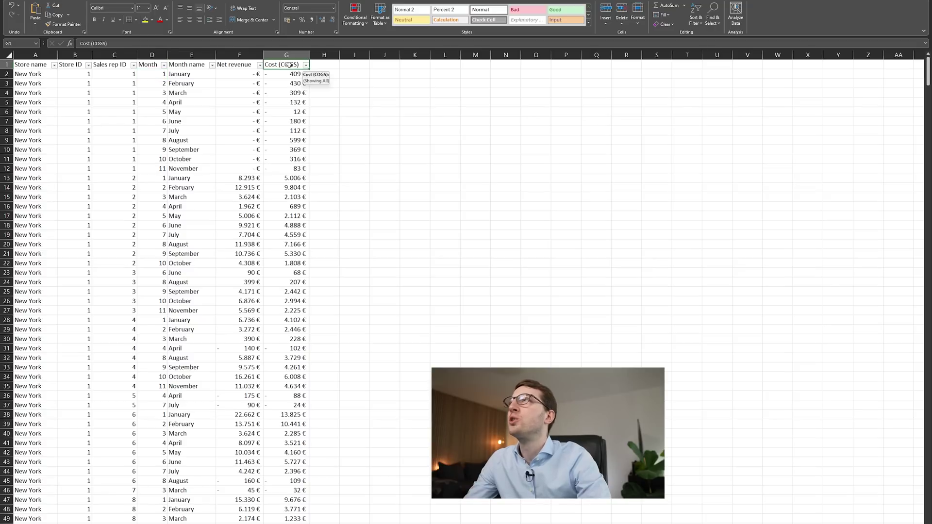
Select the whole sales data range with its headers and create a PivotTable from it on a new worksheet.
key(ctrl+Home)
key(ctrl+shift+End)
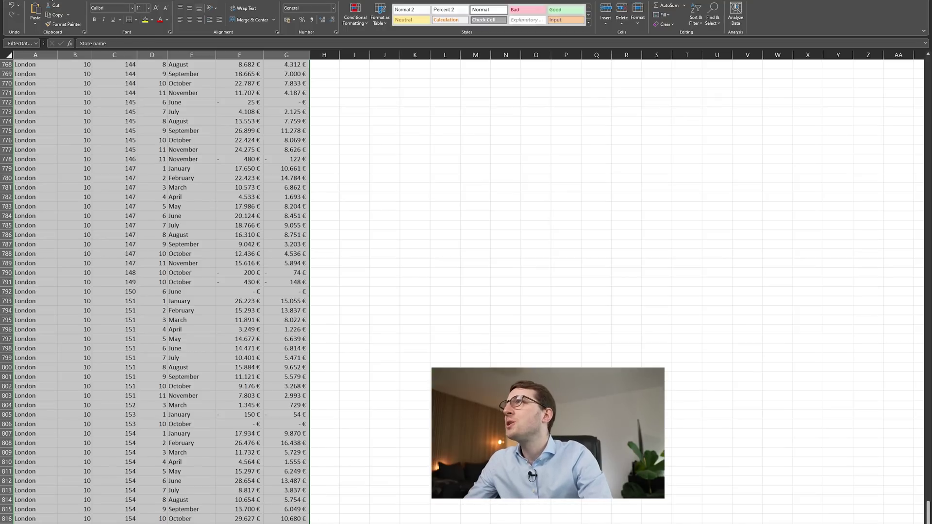
click(23, 1)
click(19, 25)
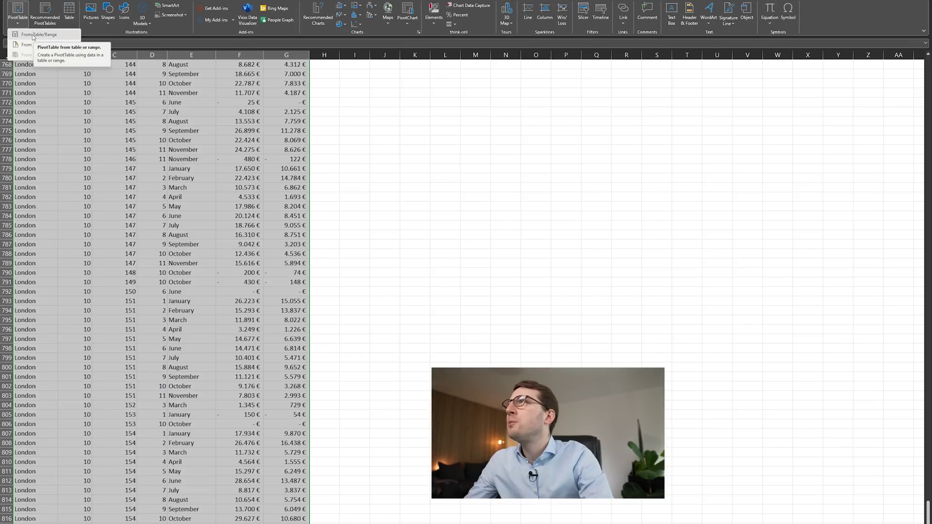
click(33, 36)
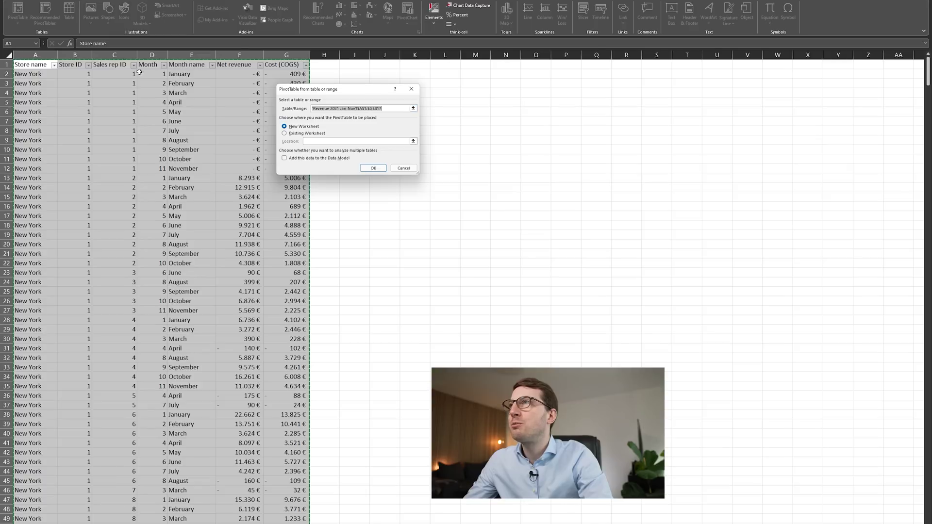
scroll(194, 278, down, 20)
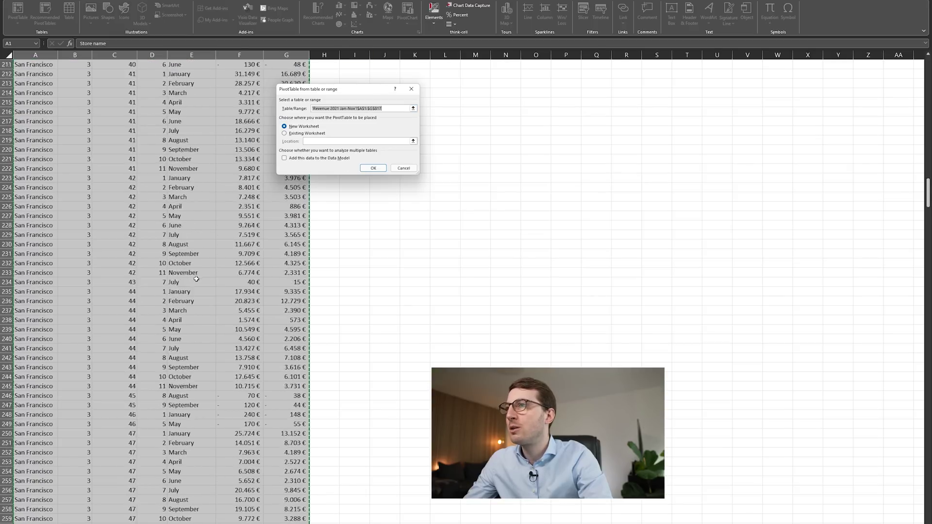
scroll(194, 278, down, 20)
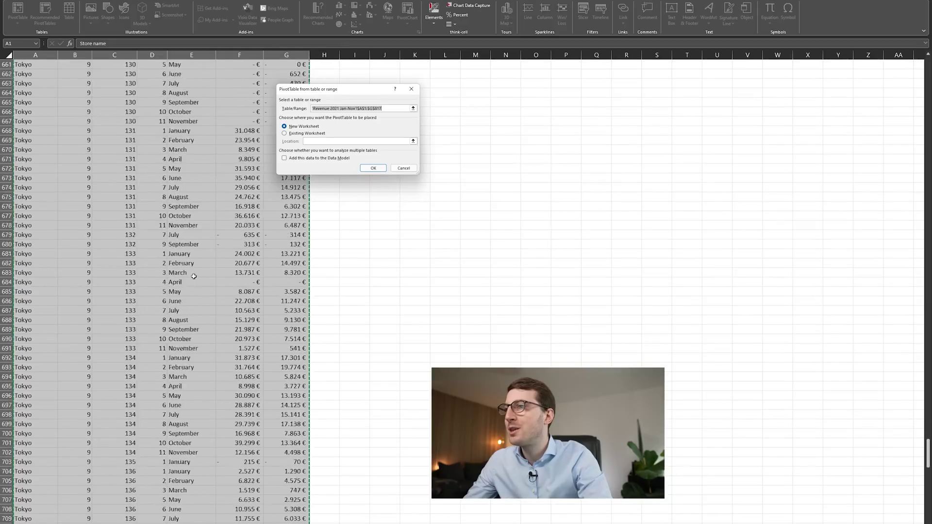
scroll(197, 282, down, 20)
scroll(224, 221, up, 8)
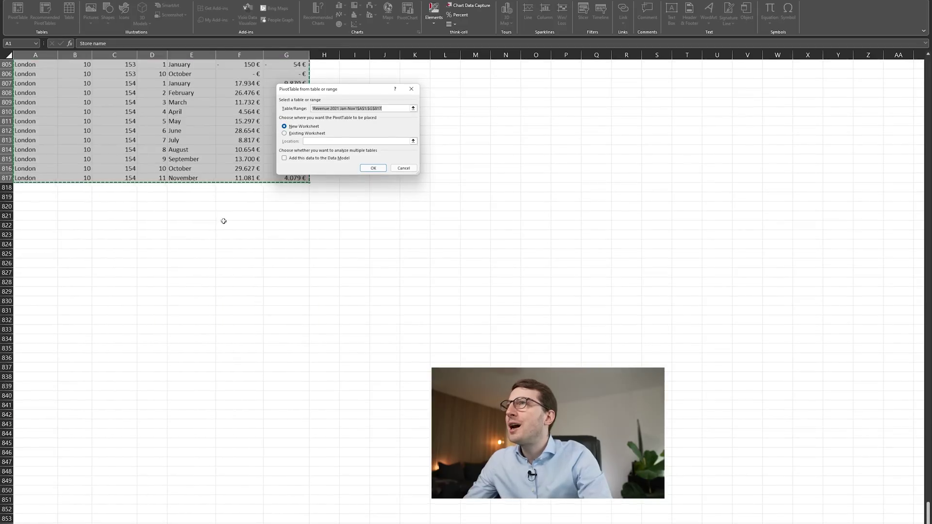
scroll(253, 262, up, 20)
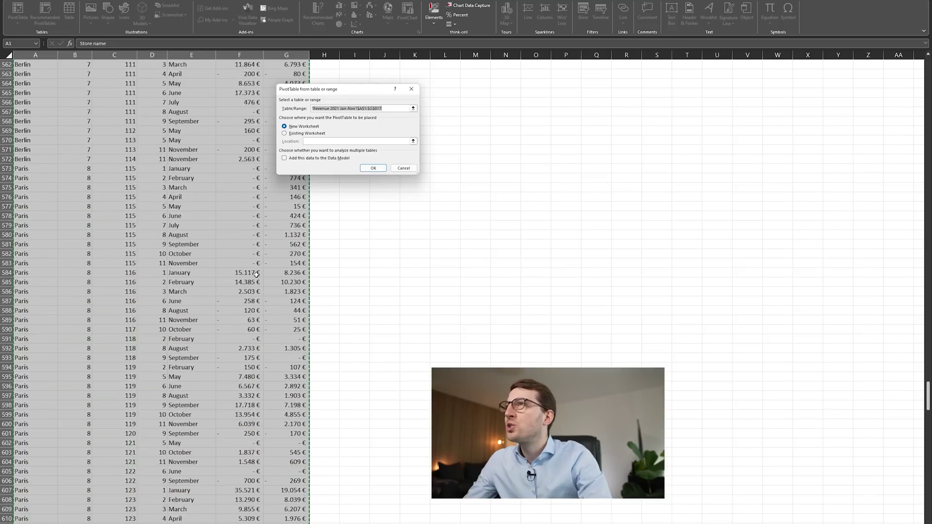
scroll(256, 270, up, 20)
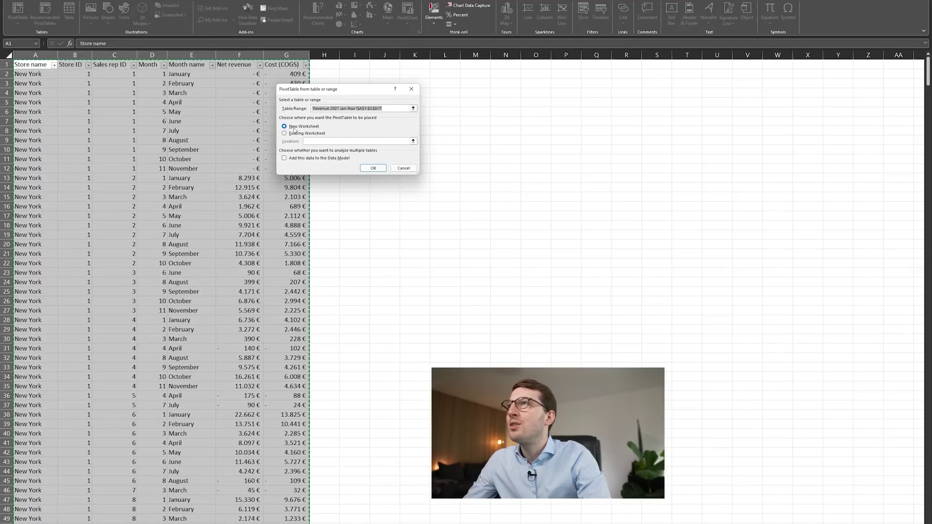
click(367, 172)
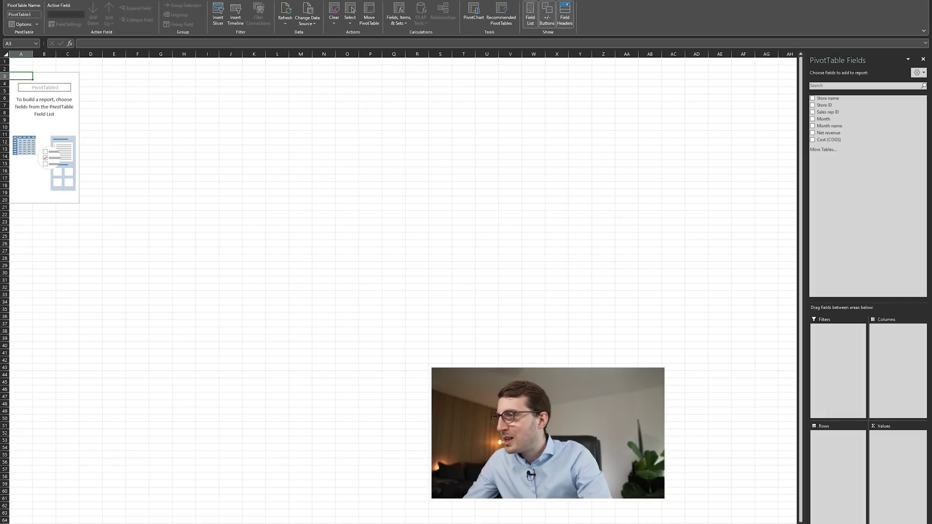
Select a cell outside the empty PivotTable, and reselect the PivotTable at B4 to show its field list.
right_click(104, 433)
click(131, 461)
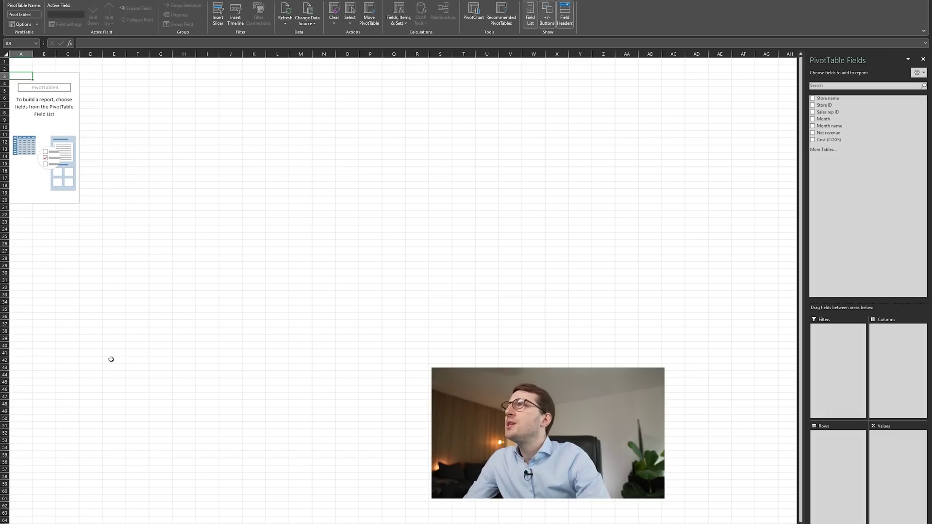
click(105, 97)
click(41, 91)
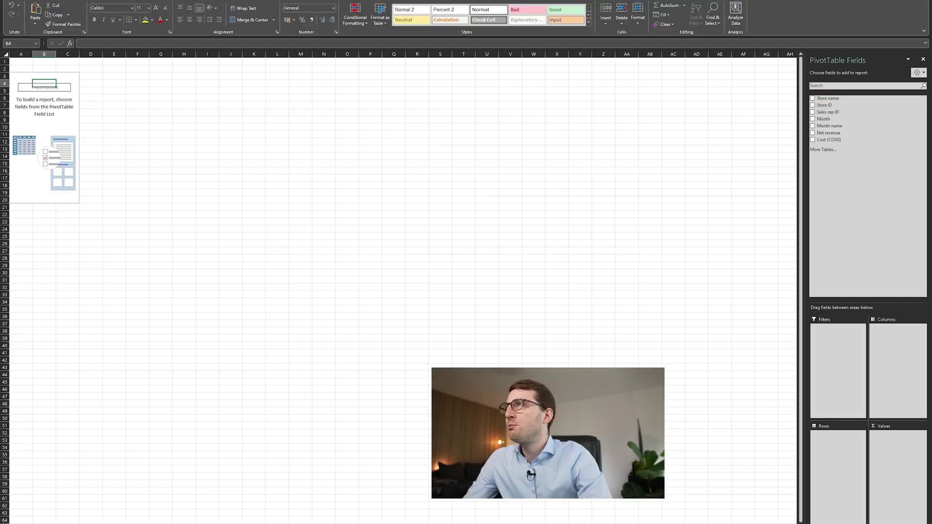
Return to the source data sheet and check that every column from Store name to Cost (COGS) has a header.
key(ctrl+Page_Down)
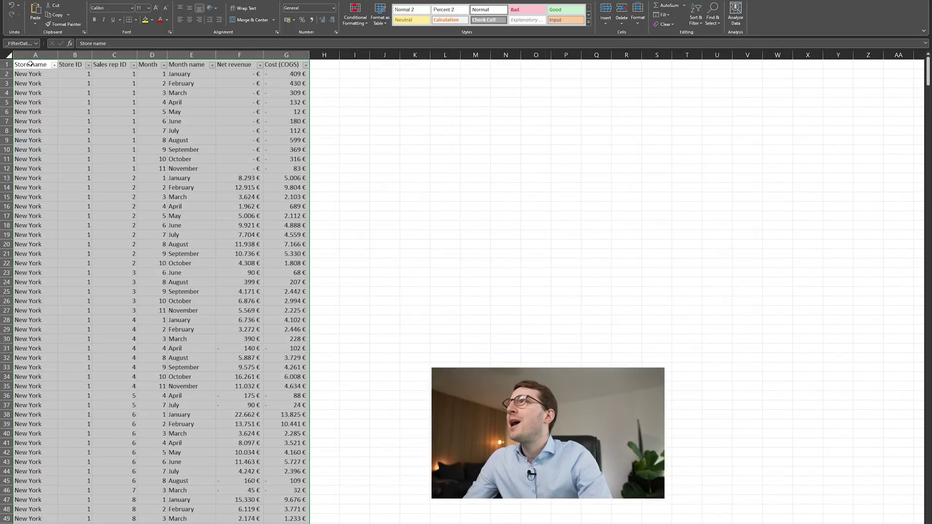
click(30, 64)
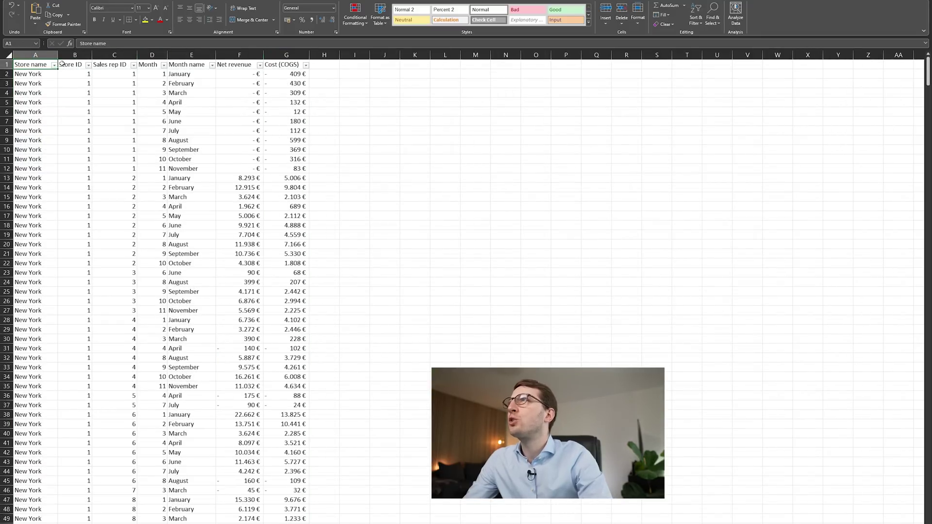
click(76, 63)
click(107, 64)
click(148, 65)
click(184, 63)
click(241, 64)
click(281, 64)
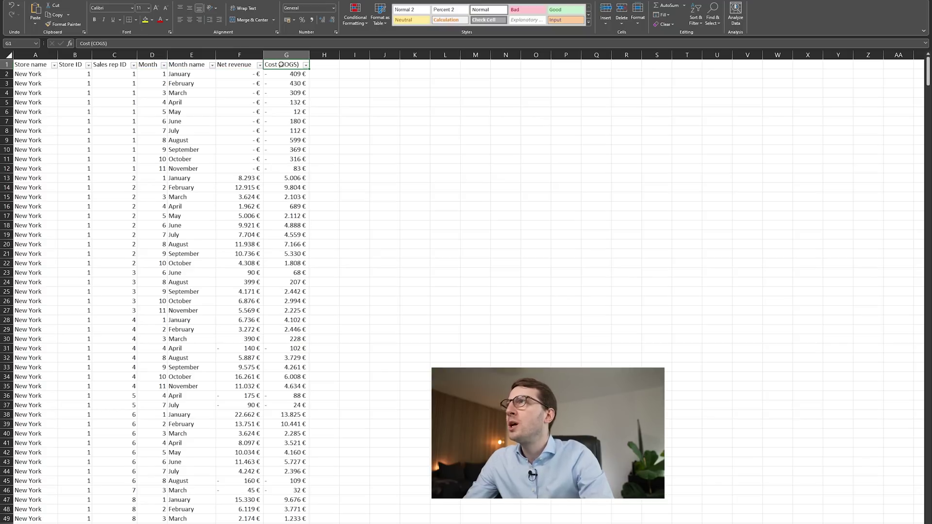
Try clearing the repeated New York store names in A3:A57, and undo the deletion.
drag(29, 65, 29, 206)
click(27, 131)
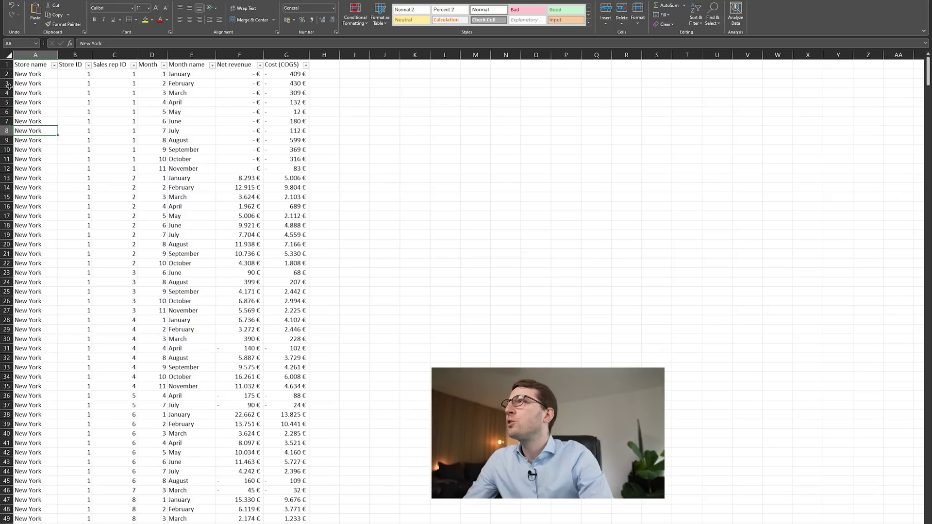
drag(24, 84, 54, 128)
key(Delete)
scroll(34, 119, up, 1)
click(40, 94)
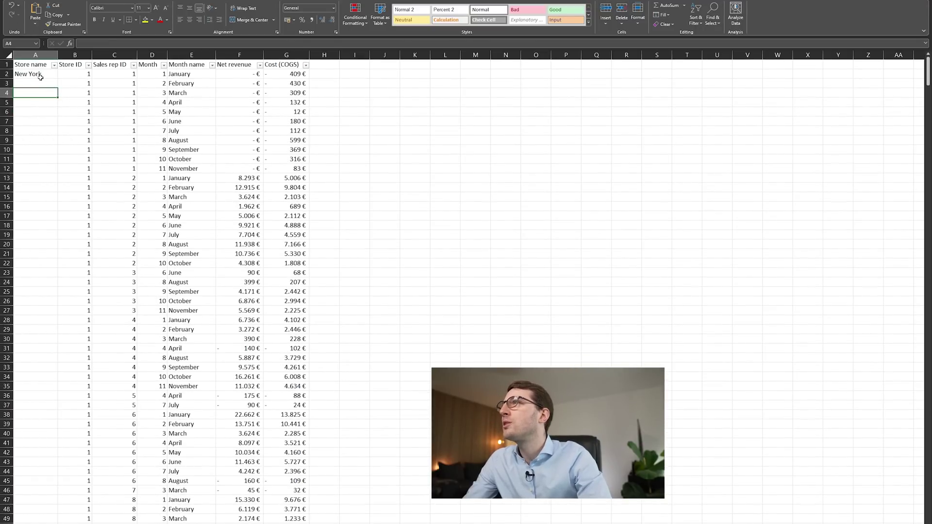
scroll(46, 147, down, 8)
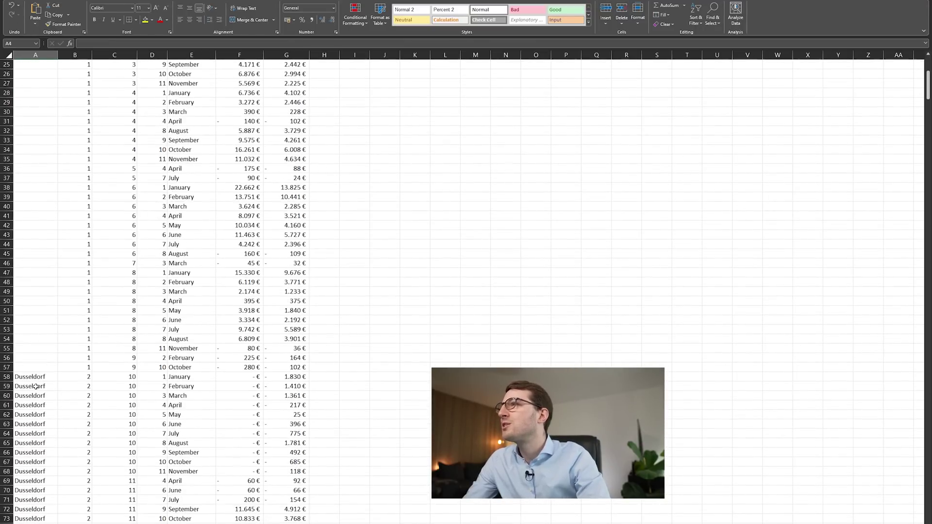
scroll(49, 384, up, 8)
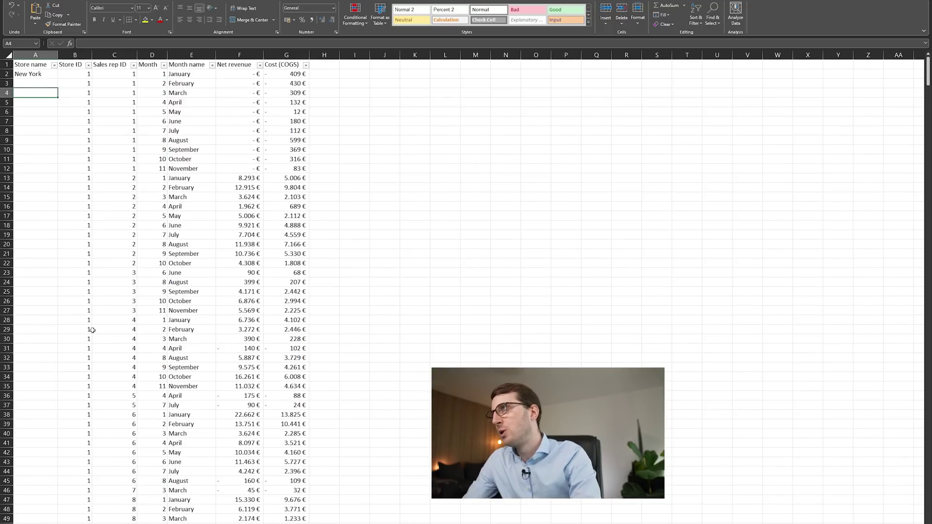
key(ctrl+z)
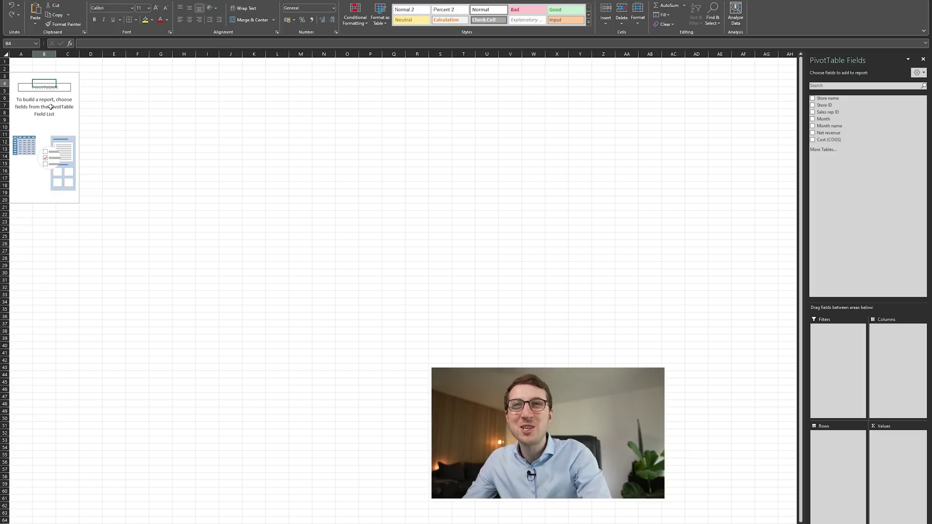
Widen the PivotTable field list and add Net revenue to the values as a sum.
drag(801, 332, 704, 330)
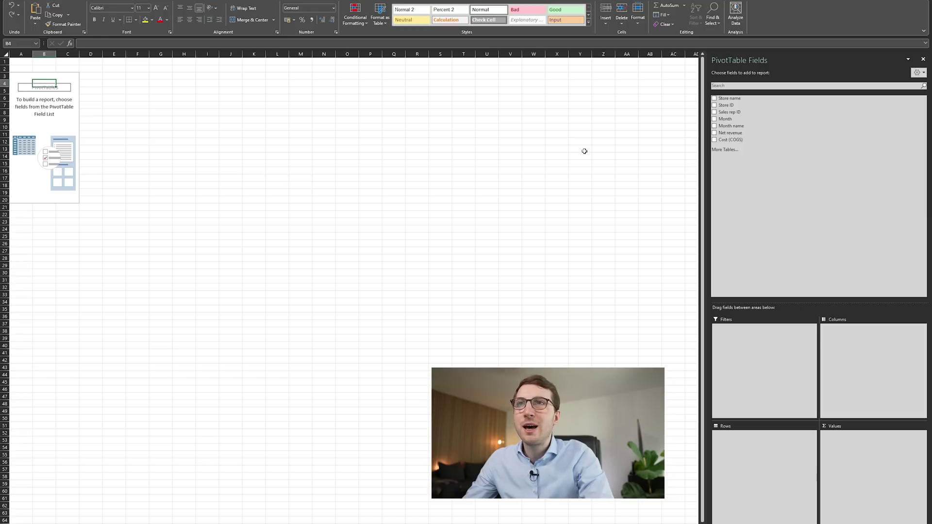
drag(730, 132, 856, 475)
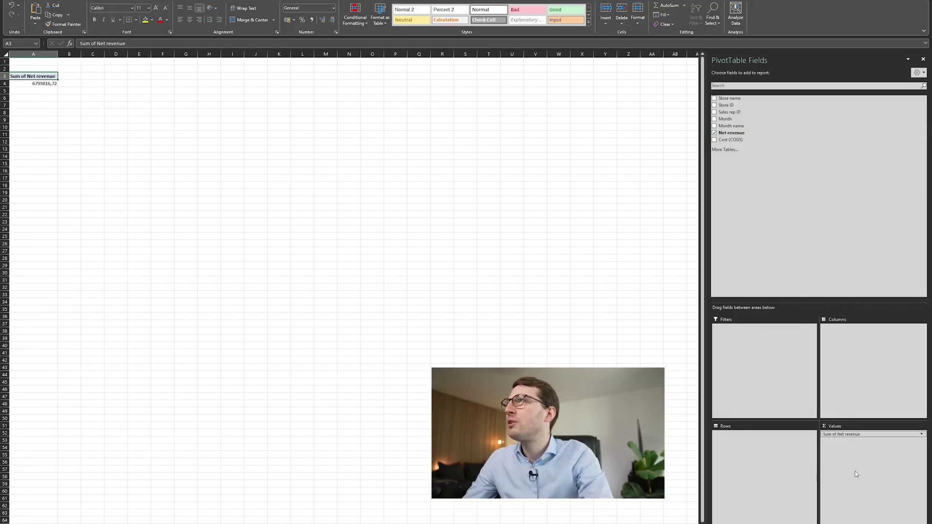
click(115, 105)
click(44, 85)
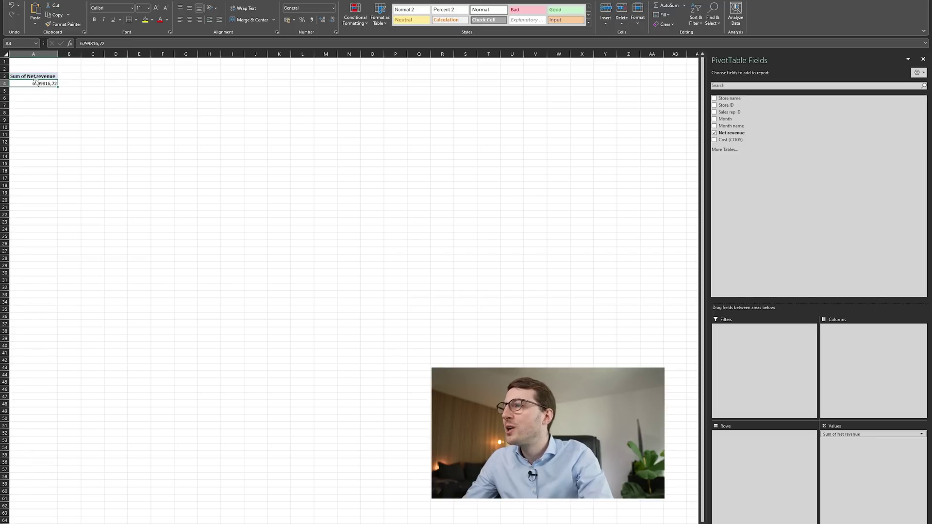
Select all Net revenue values from F2 down on the source data sheet to check their sum against the PivotTable.
key(ctrl+Page_Down)
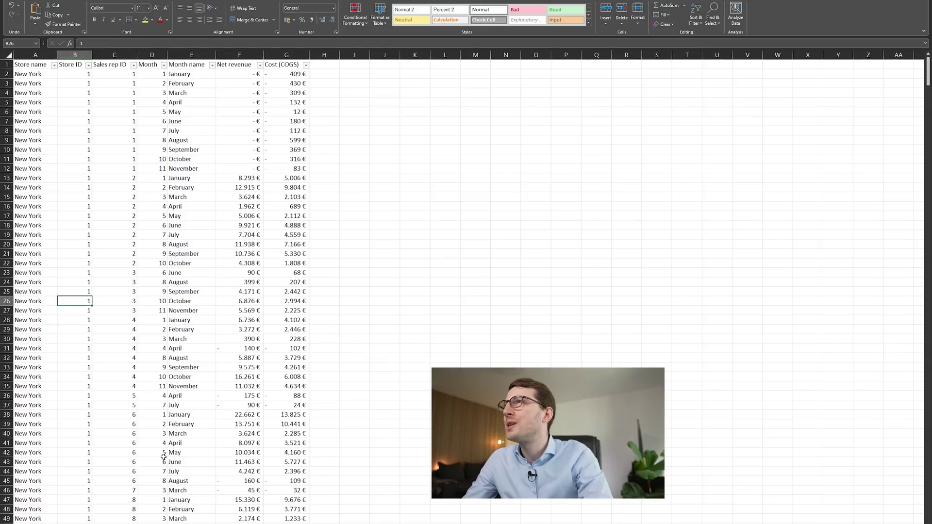
click(238, 74)
key(ctrl+shift+Down)
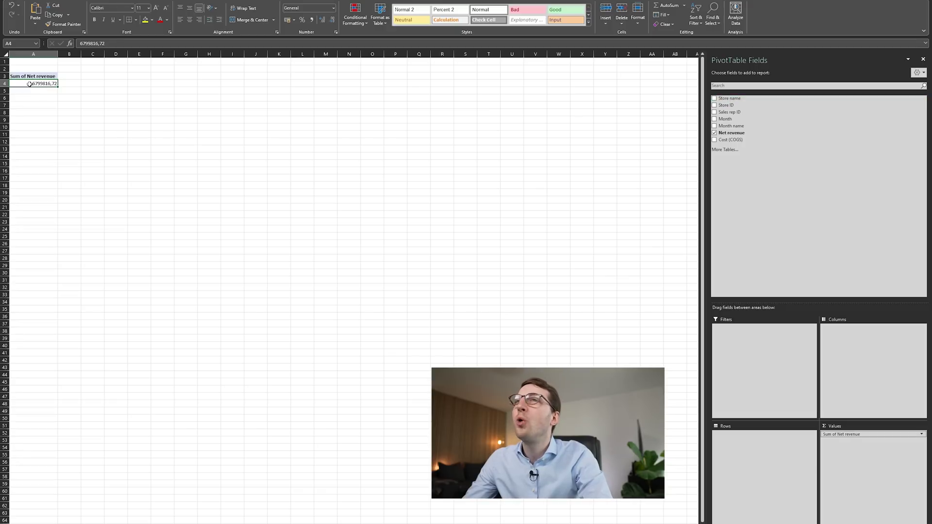
Break the net revenue down by store by adding Store name to the PivotTable rows.
drag(761, 98, 740, 446)
click(219, 148)
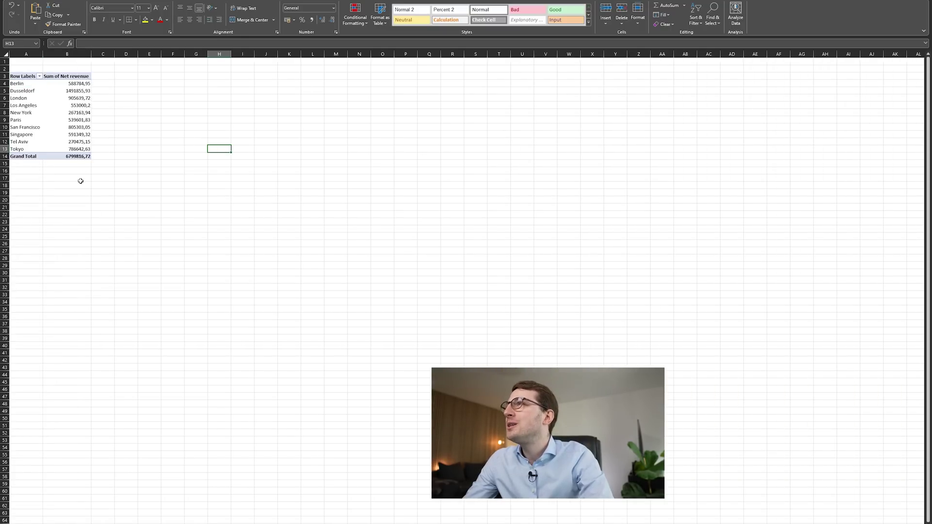
ctrl+scroll(81, 181, up, 4)
click(112, 148)
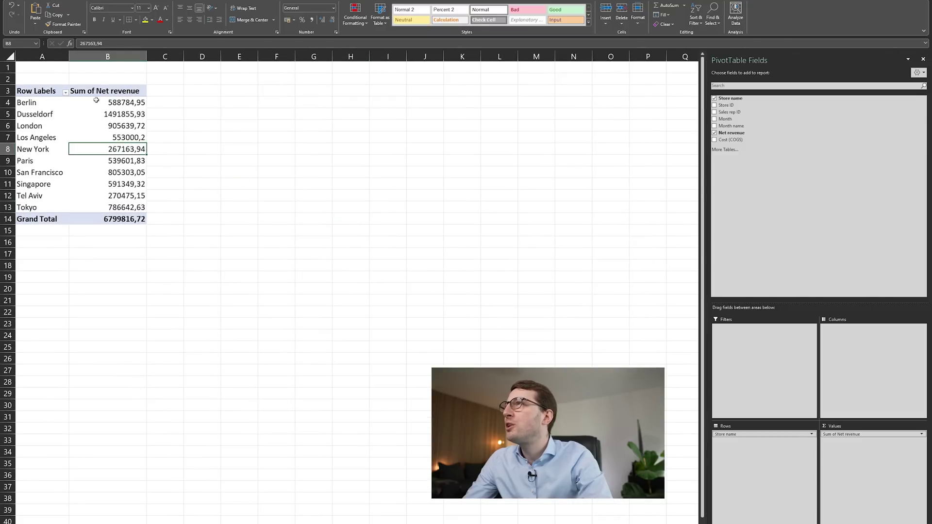
Format column B with the net revenue sums as Accounting in € with zero decimal places.
click(102, 56)
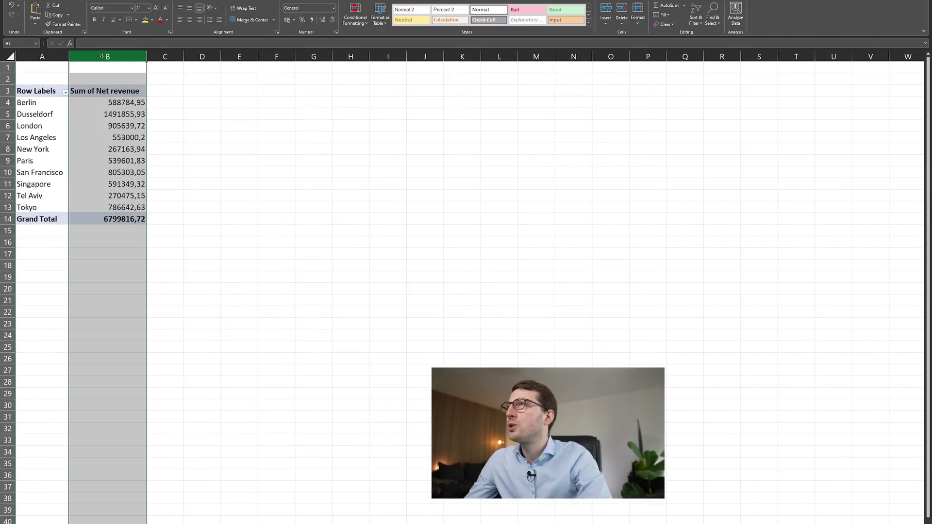
key(ctrl+1)
click(273, 77)
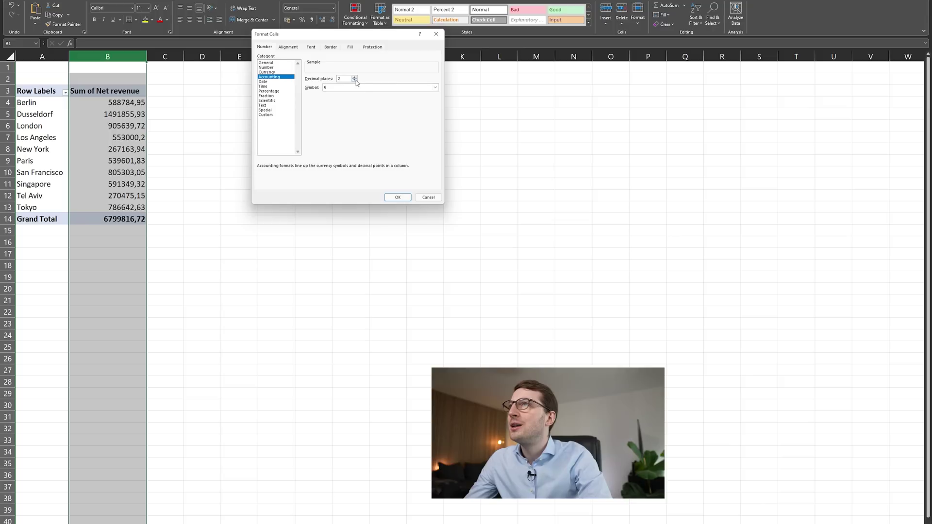
click(397, 197)
click(202, 160)
click(117, 126)
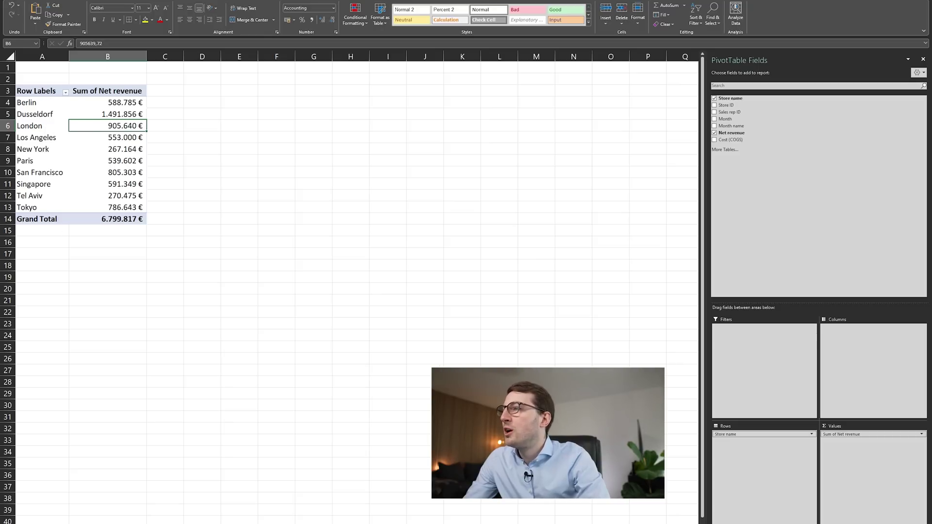
Review the repeated store names down column A of the source data and return to the PivotTable sheet.
key(ctrl+Page_Down)
click(21, 140)
key(ctrl+Up)
key(ctrl+Down)
key(ctrl+Up)
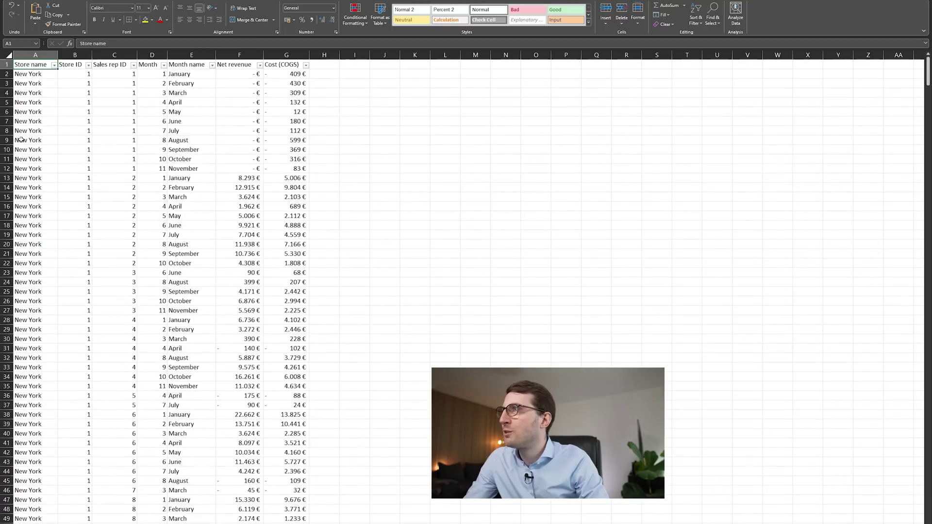
key(ctrl+Down)
key(ctrl+Up)
key(Down)
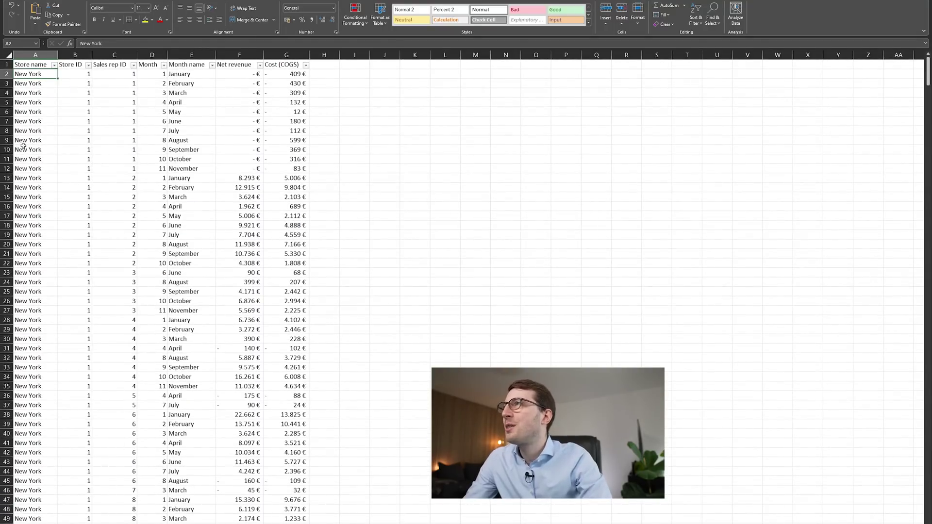
key(ctrl+Page_Up)
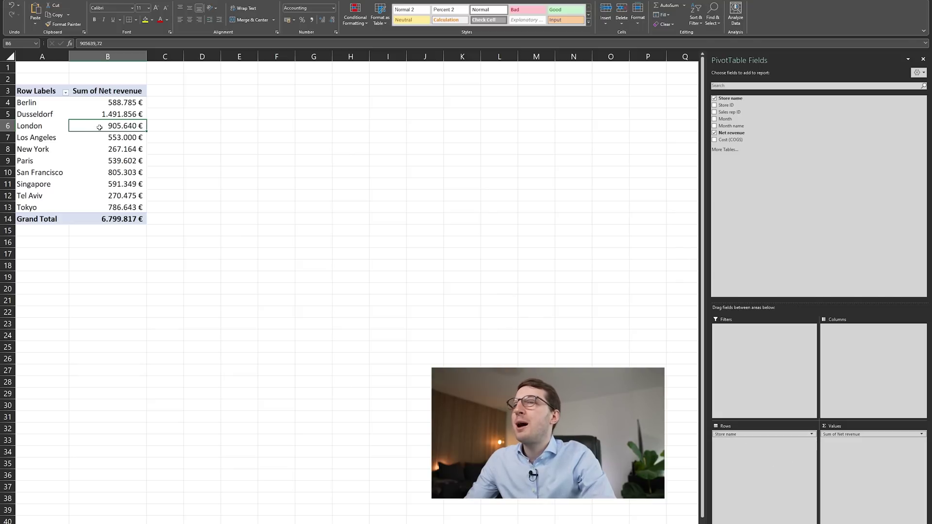
Add Month name to the PivotTable rows beneath Store name.
mouse_move(92, 124)
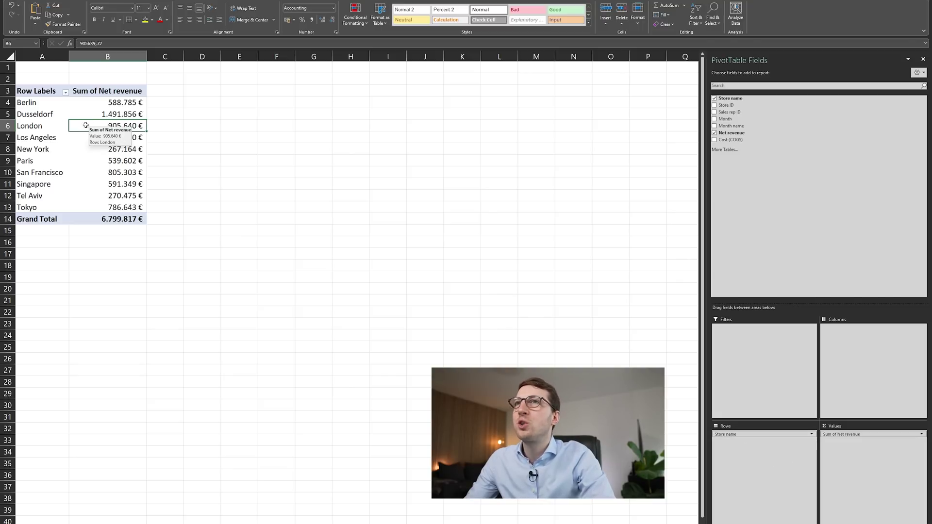
drag(735, 125, 729, 443)
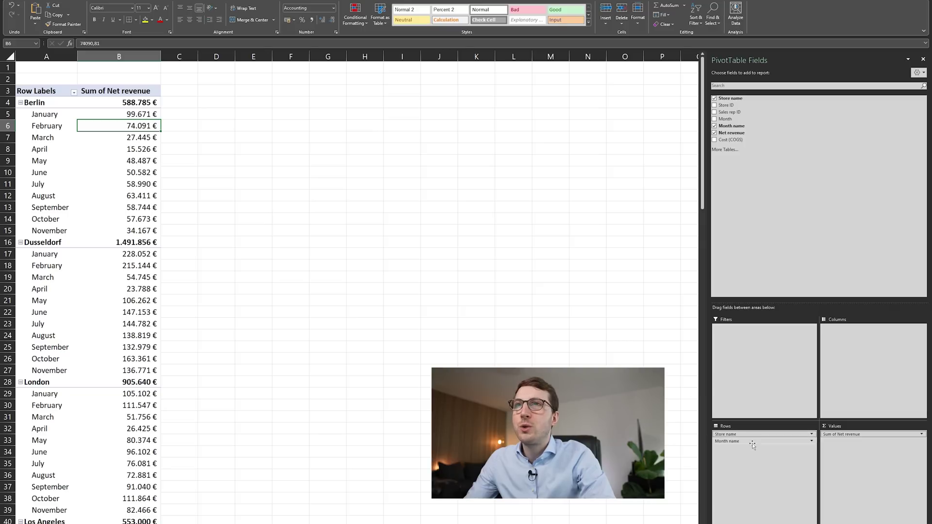
Try the numeric Month field beneath Month name and in its place, and restore Month name as the second row field.
drag(748, 119, 755, 473)
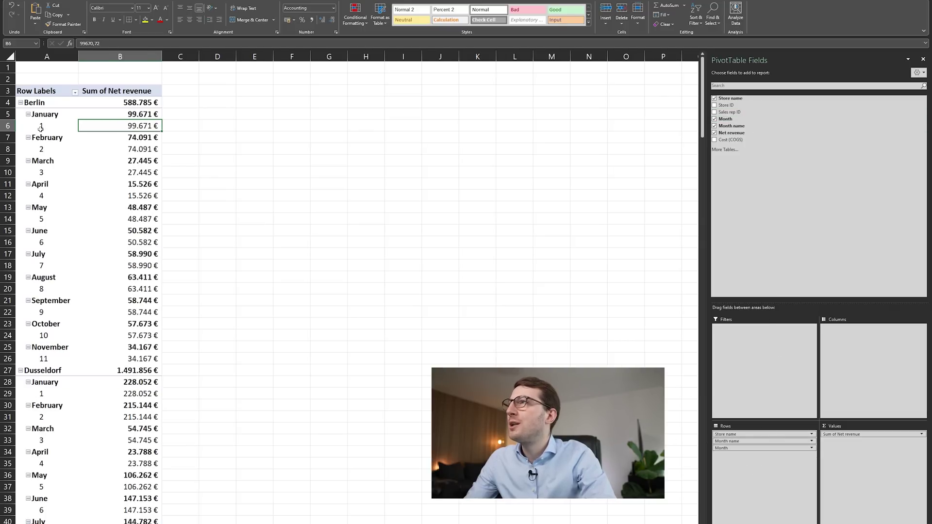
scroll(43, 132, down, 1)
scroll(42, 132, up, 1)
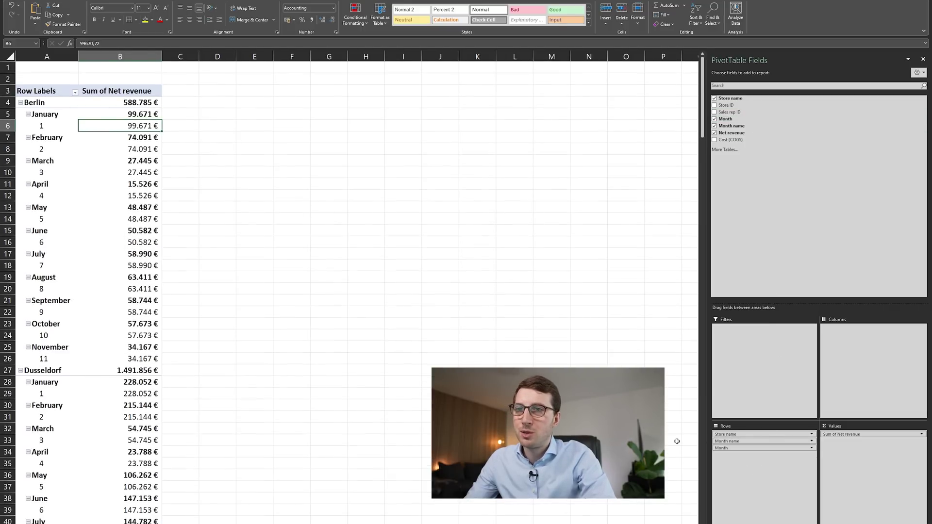
drag(743, 440, 680, 436)
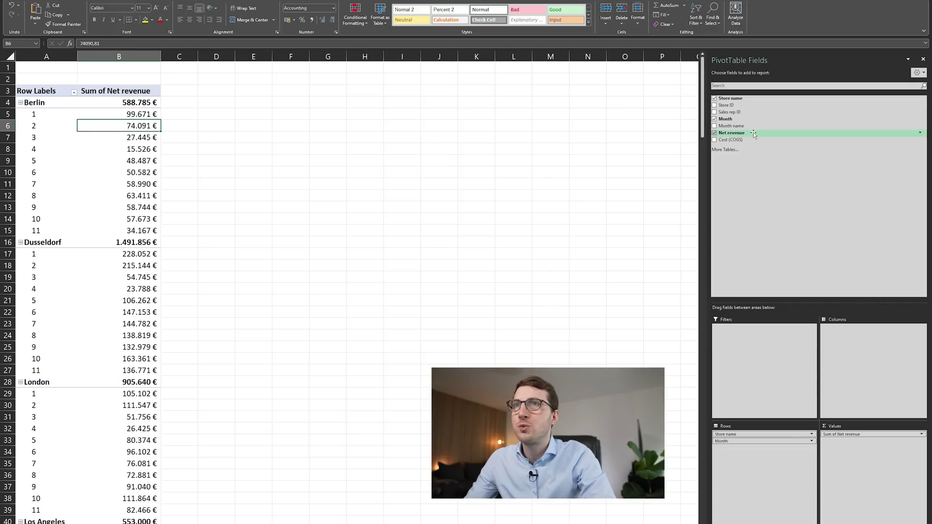
drag(750, 128, 680, 437)
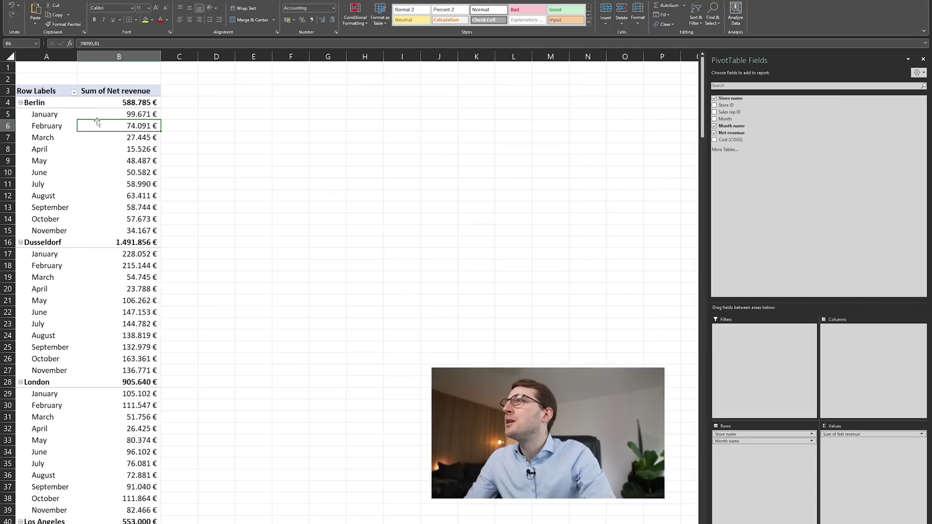
Collapse the monthly details of Berlin, Dusseldorf and London individually.
click(20, 103)
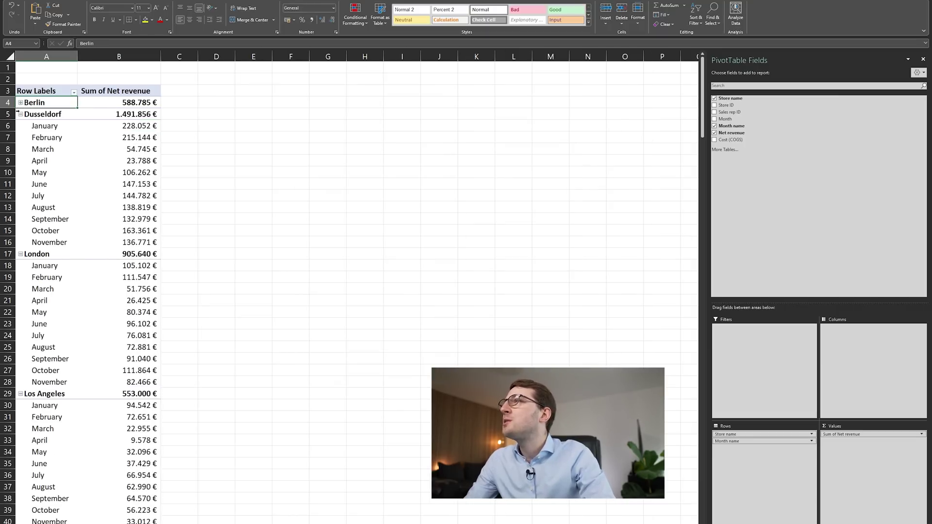
click(20, 114)
click(21, 126)
click(65, 104)
Collapse the entire Store name field so that every store hides its months.
right_click(47, 102)
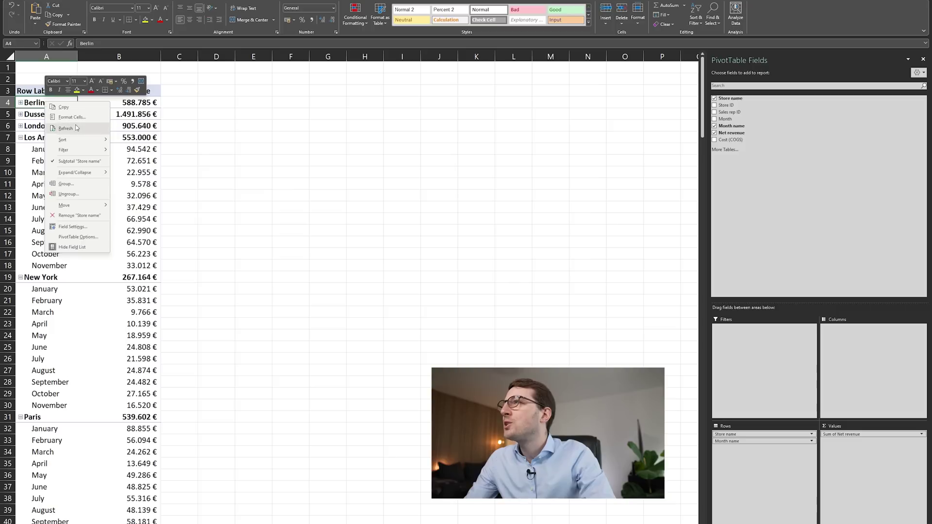
mouse_move(94, 176)
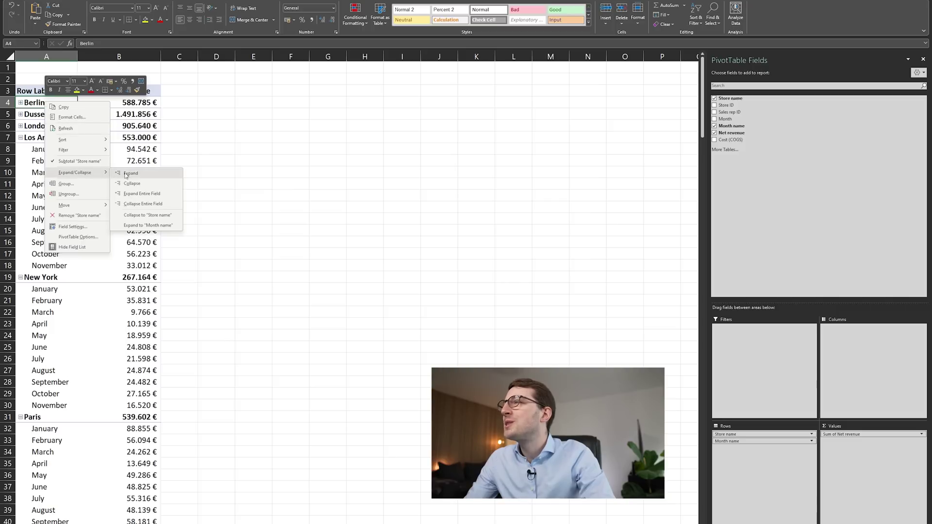
click(164, 204)
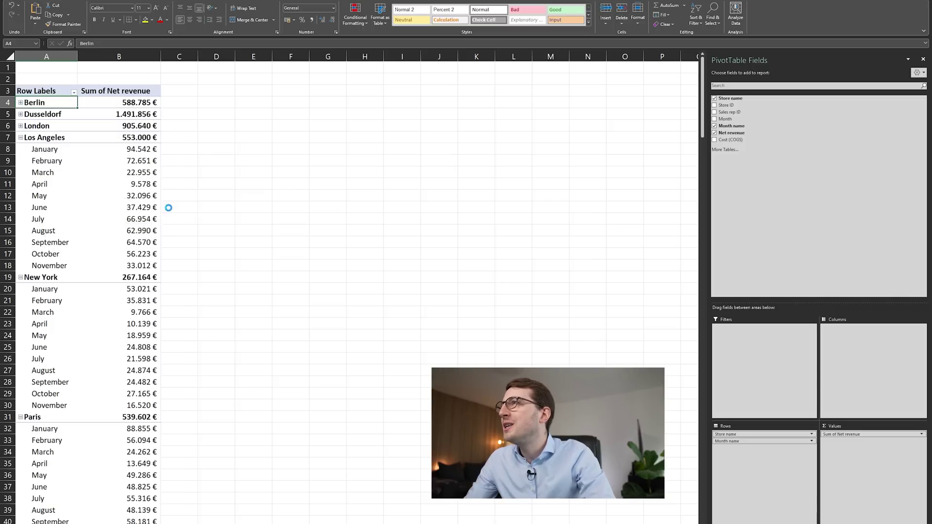
click(180, 150)
click(224, 173)
Expand the entire Store name field from the Los Angeles row to show the months of all stores.
click(39, 136)
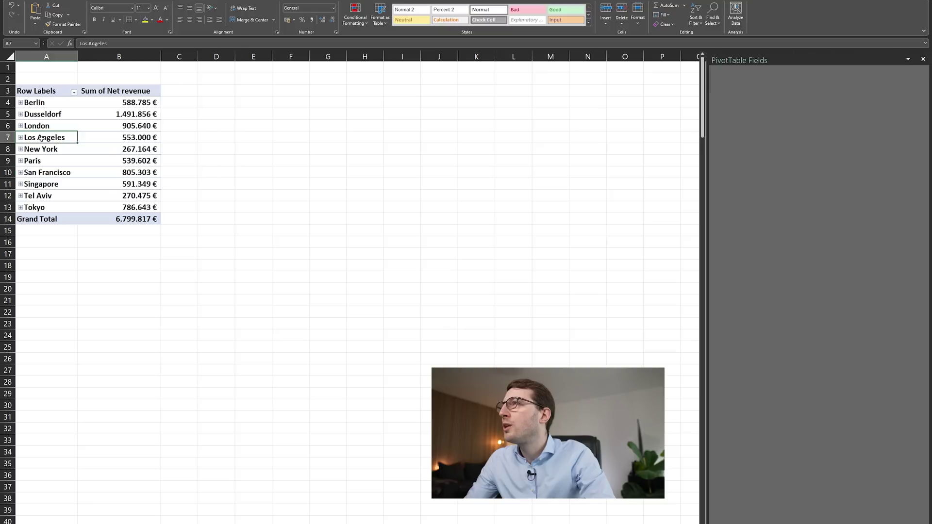
right_click(43, 139)
mouse_move(83, 212)
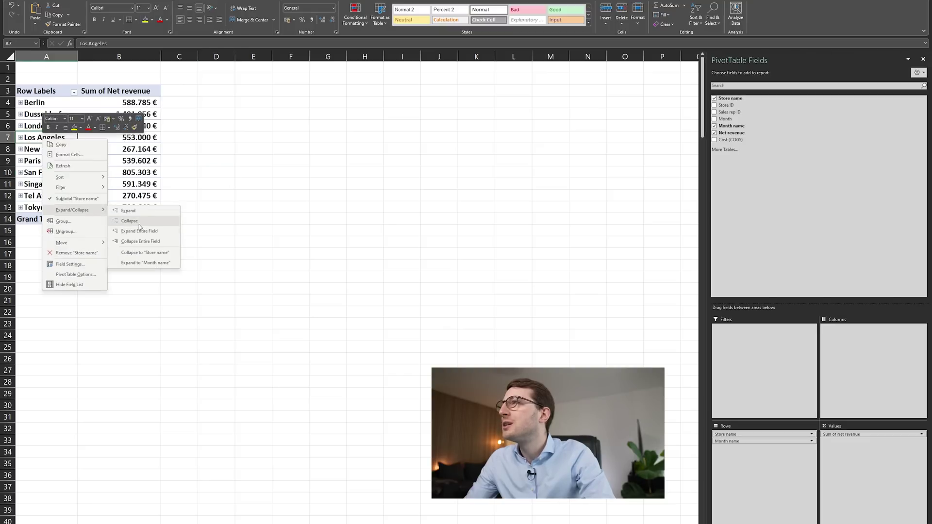
click(140, 229)
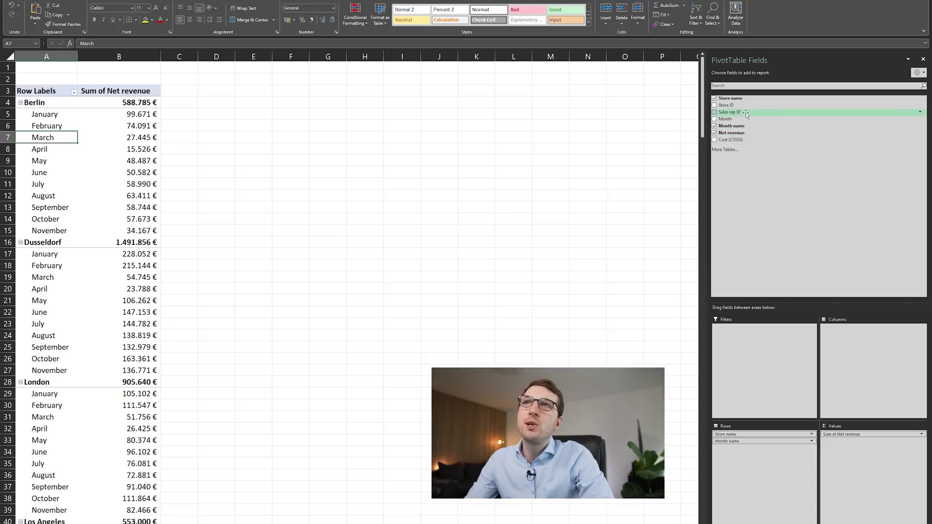
Replace Month name with Sales rep ID in the PivotTable rows and place it above Store name.
drag(746, 114, 768, 510)
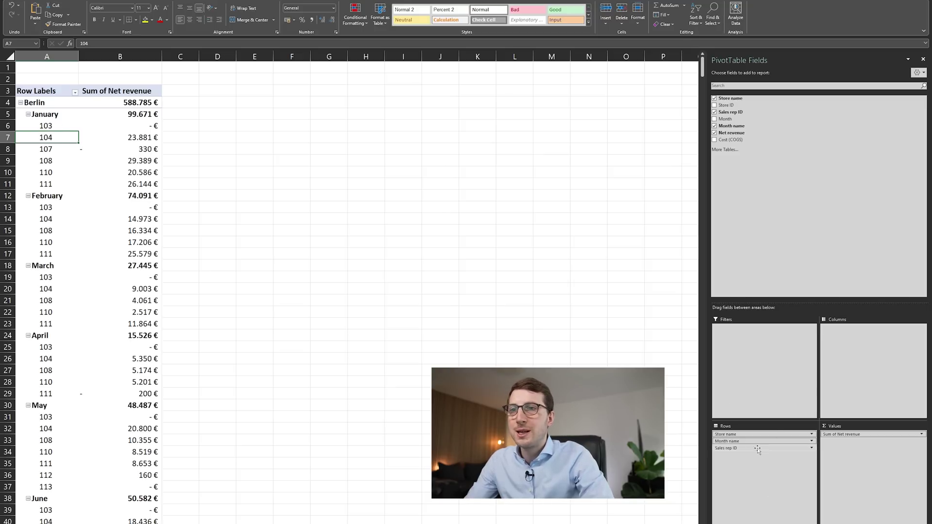
drag(764, 441, 631, 437)
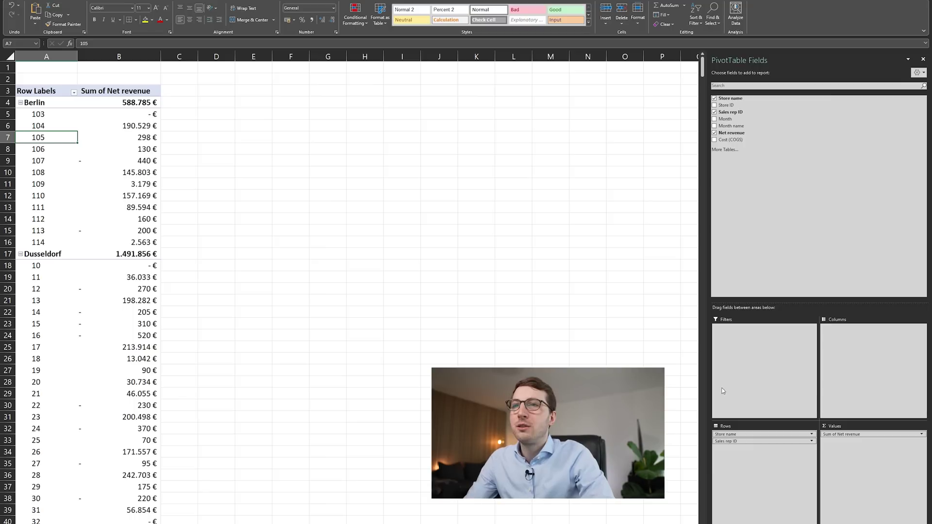
drag(735, 445, 738, 434)
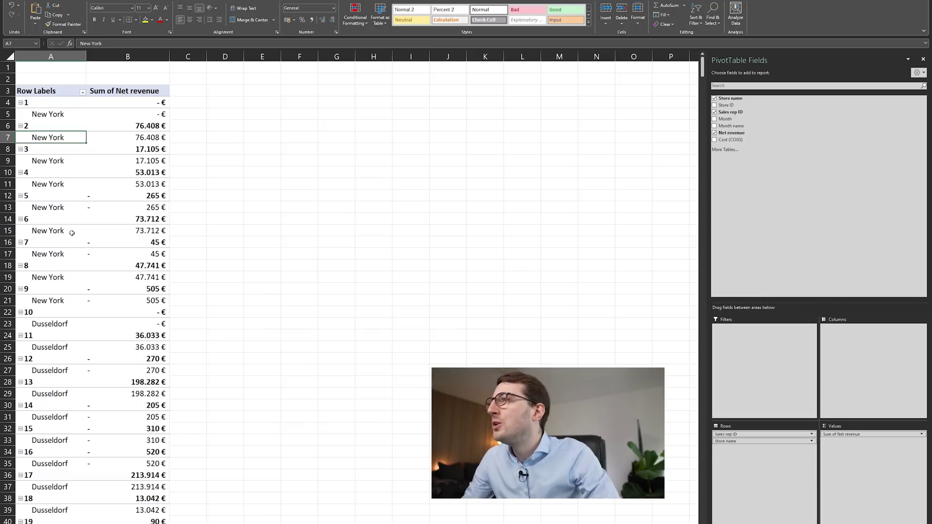
Examine the sales rep list to see which store each Sales rep ID belongs to.
click(244, 250)
click(59, 278)
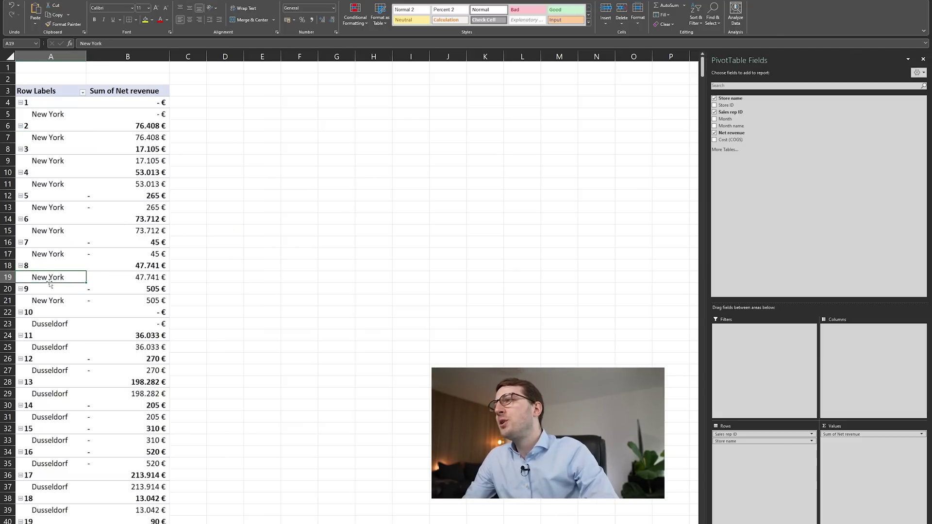
scroll(50, 294, down, 4)
scroll(50, 295, down, 19)
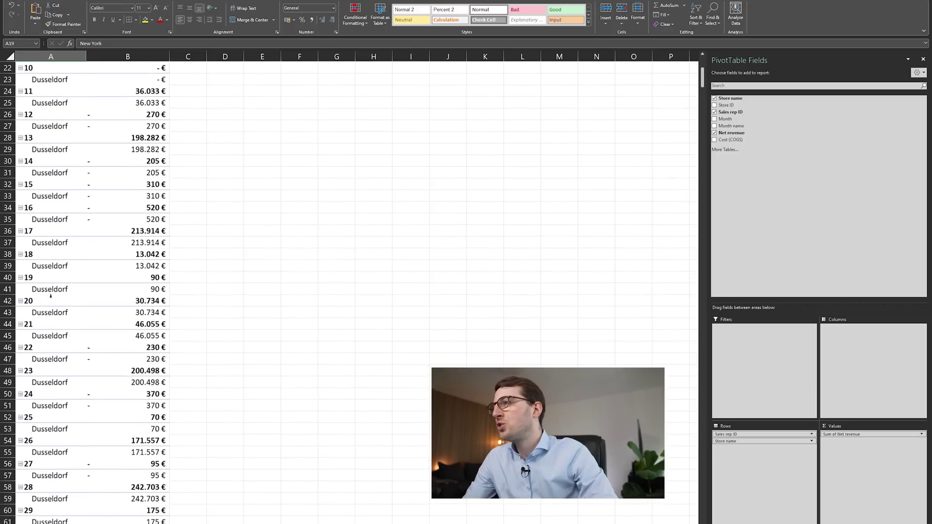
scroll(50, 296, down, 12)
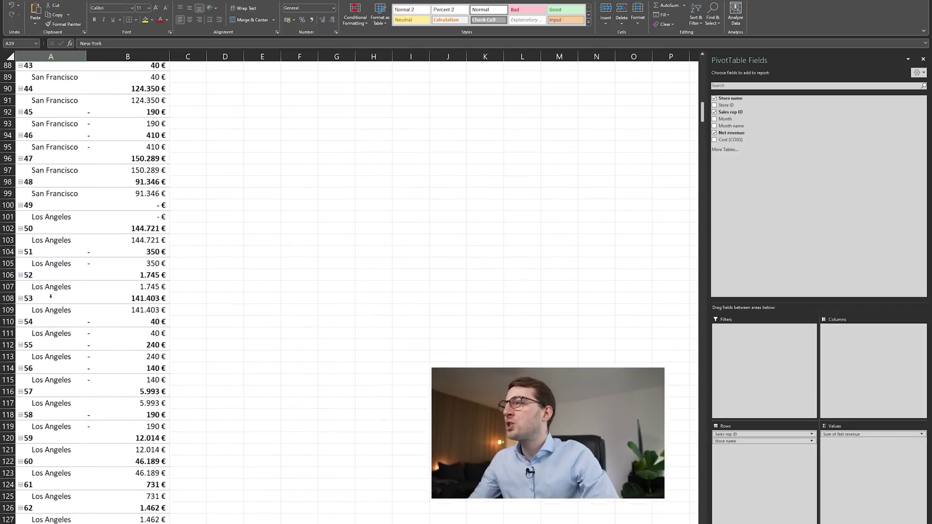
scroll(53, 300, down, 17)
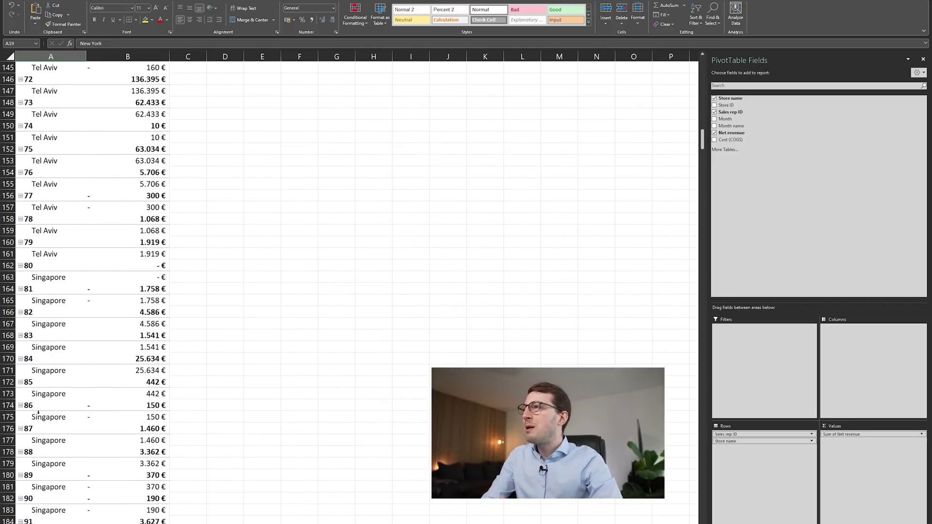
scroll(44, 409, down, 3)
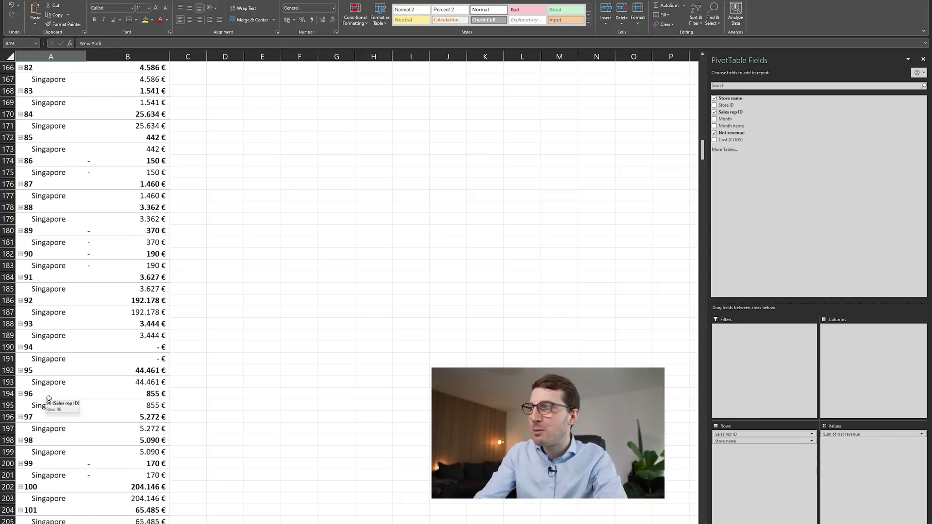
scroll(49, 399, down, 20)
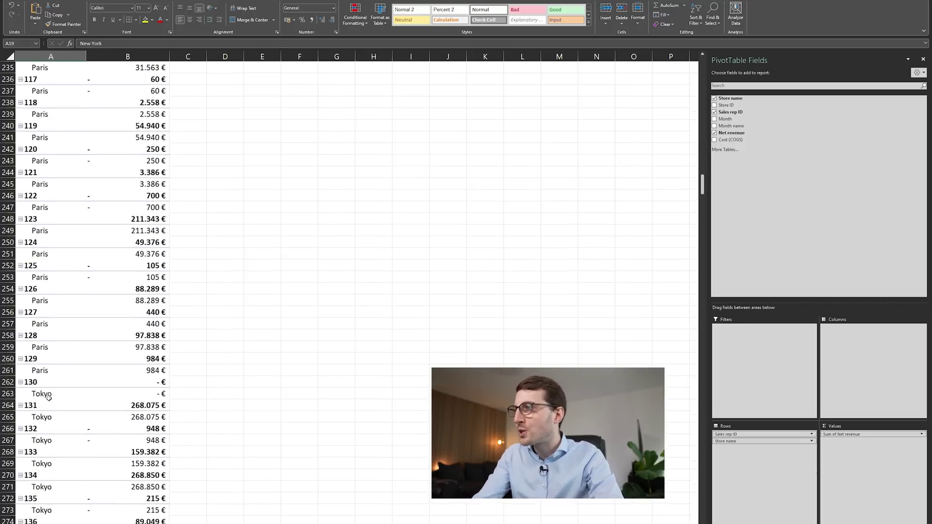
Review the Sales rep IDs and their stores from the Tokyo reps back to New York and on to San Francisco.
scroll(49, 398, down, 7)
scroll(49, 399, down, 12)
scroll(49, 398, up, 20)
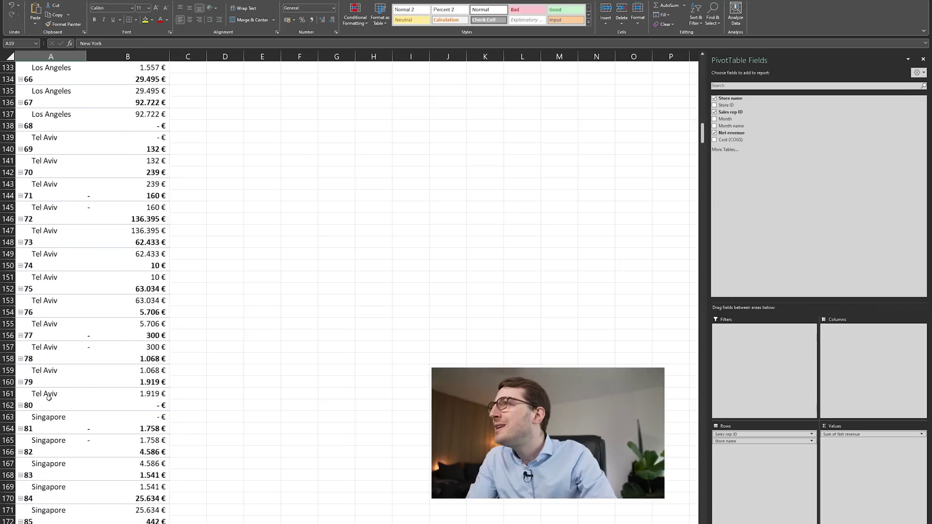
scroll(49, 399, up, 20)
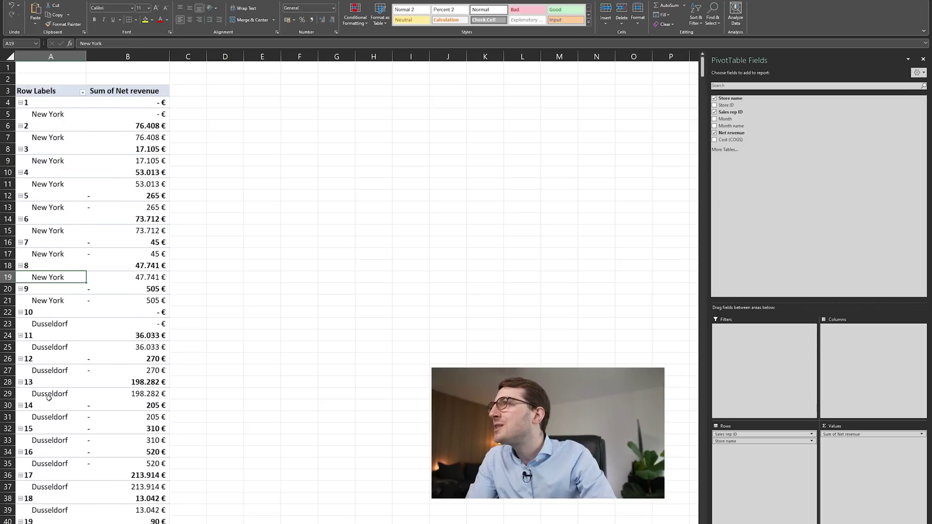
click(41, 115)
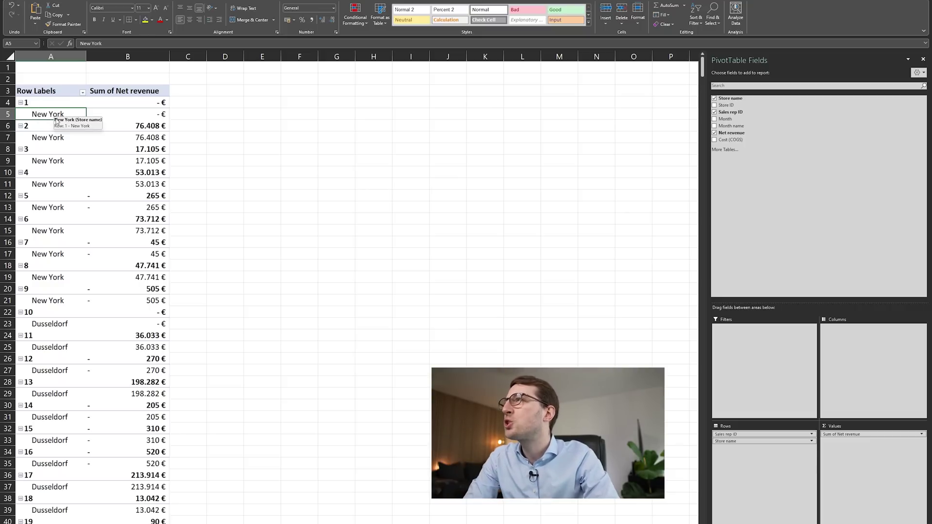
mouse_move(7, 114)
mouse_down()
mouse_move(4, 137)
mouse_move(3, 114)
mouse_up()
scroll(71, 179, down, 14)
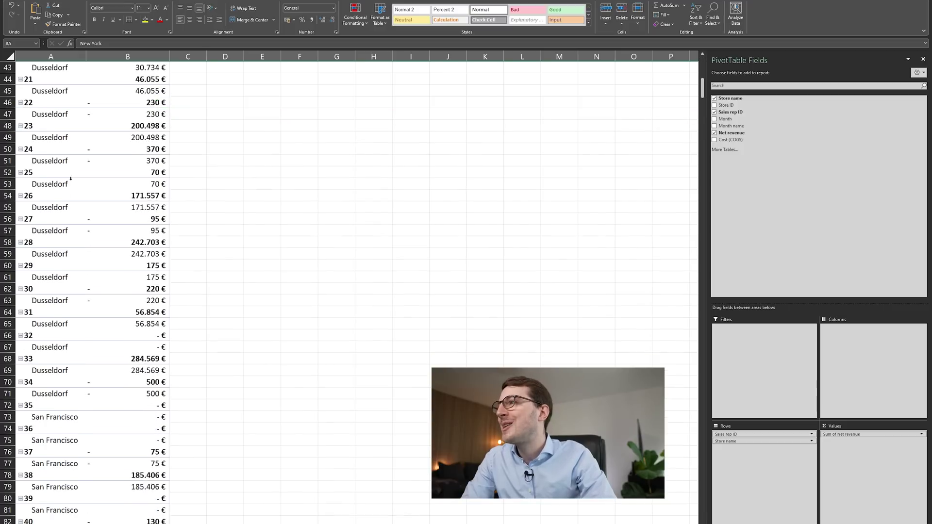
Undo the Sales rep ID placement in the rows and put Month name in the PivotTable columns.
key(ctrl+z)
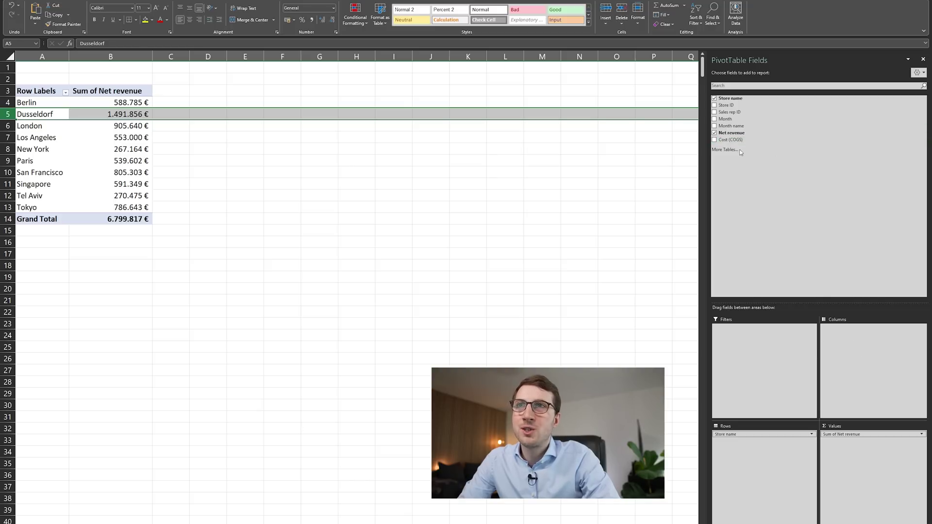
drag(748, 127, 849, 354)
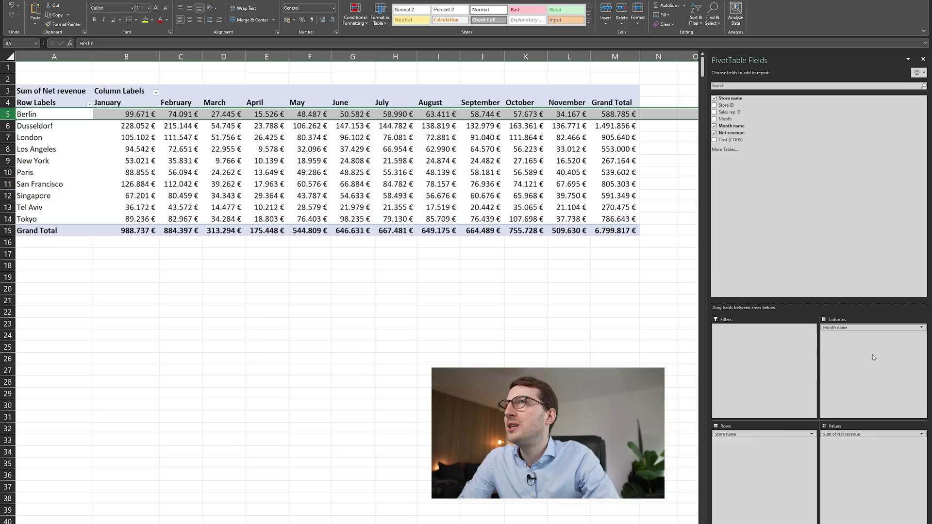
Move Month name into the rows below Store name for comparison, and return it to the columns.
drag(837, 336, 751, 498)
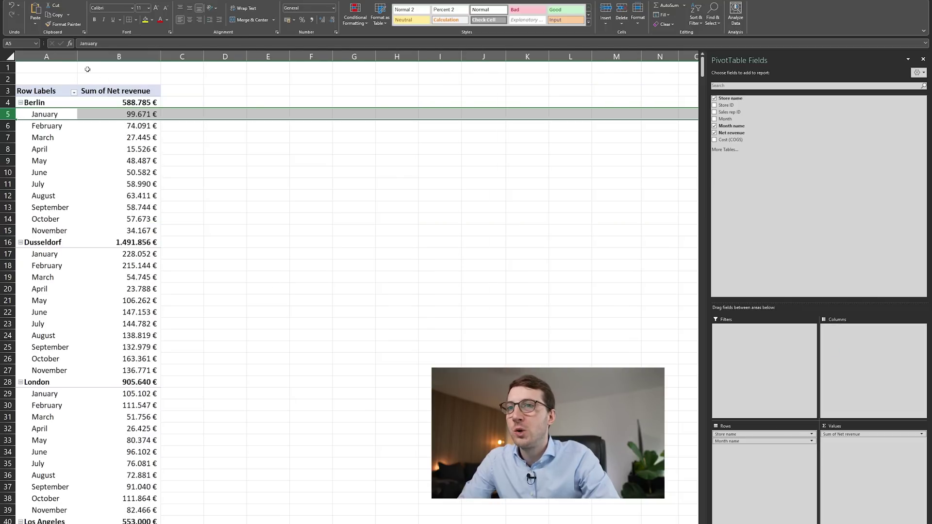
drag(752, 440, 868, 381)
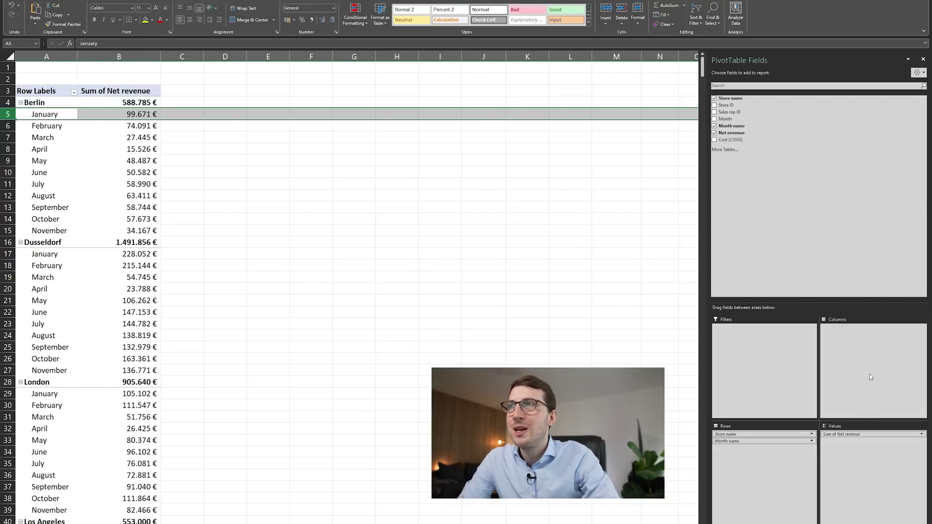
click(470, 284)
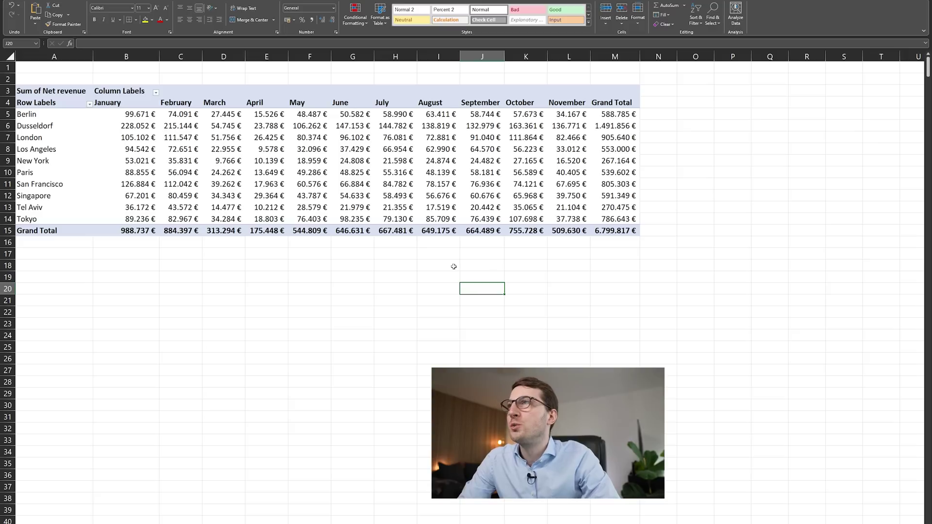
click(287, 142)
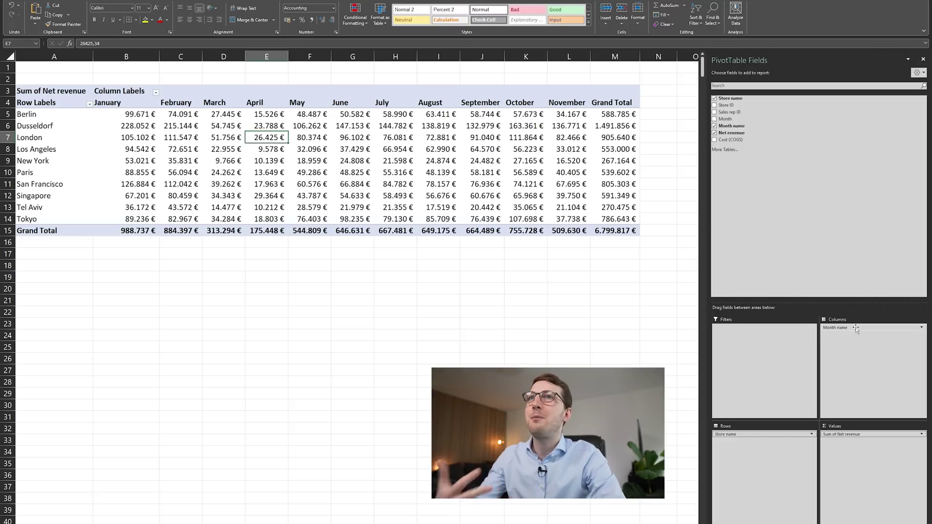
Replace Month name with Sales rep ID in the PivotTable columns and highlight New York's revenue for reps 1 to 9.
drag(856, 329, 823, 219)
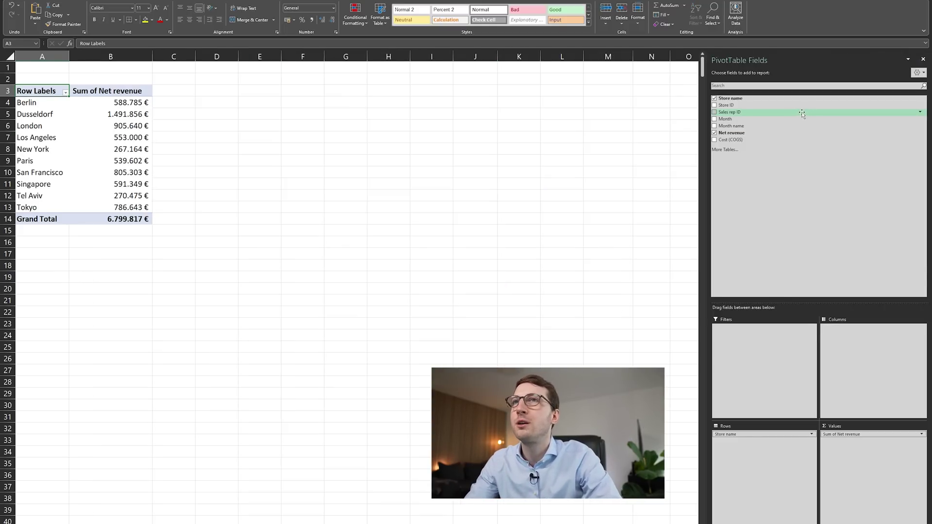
drag(755, 115, 858, 367)
click(471, 311)
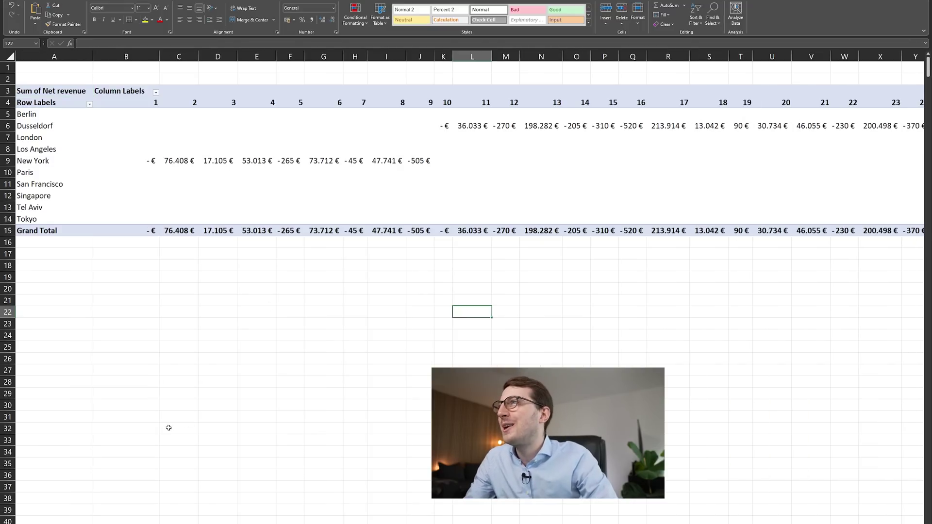
drag(142, 160, 420, 160)
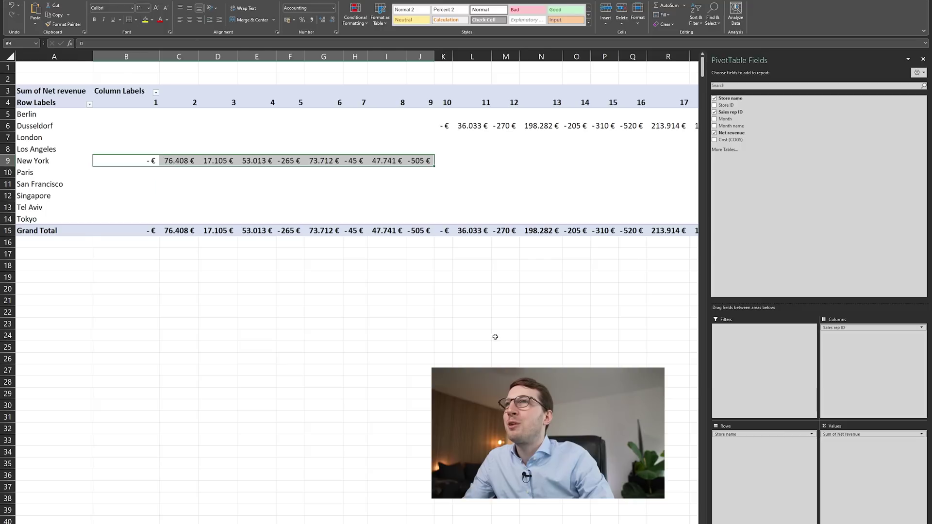
click(495, 336)
click(290, 149)
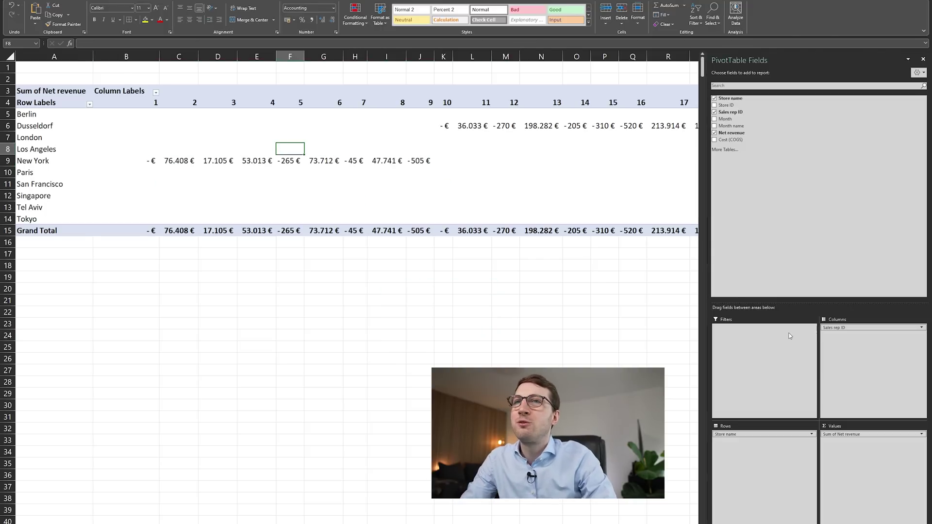
Move Sales rep ID into the rows below Store name and place Month name in the columns.
drag(833, 328, 756, 489)
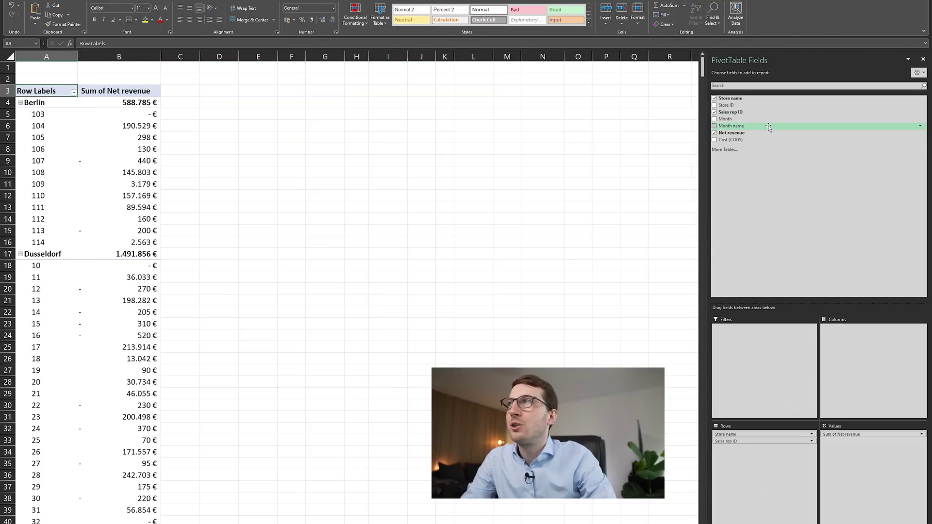
drag(729, 126, 854, 357)
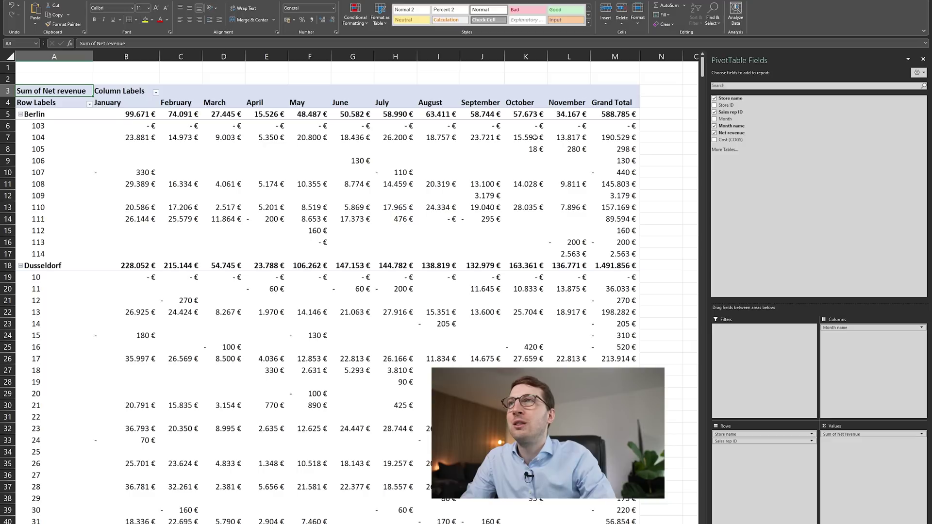
Take Sales rep ID out of the rows and add it as a report filter above the PivotTable.
drag(726, 442, 694, 500)
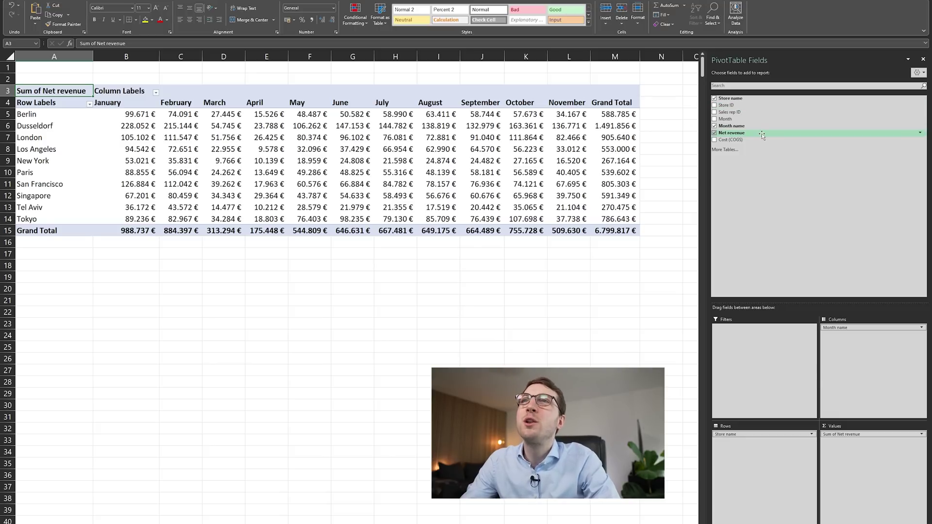
drag(729, 112, 754, 357)
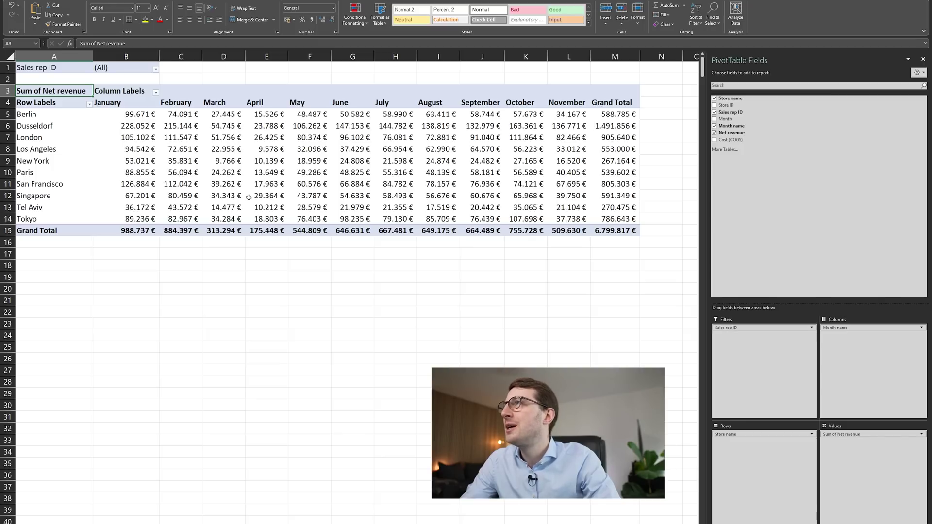
click(18, 68)
click(8, 67)
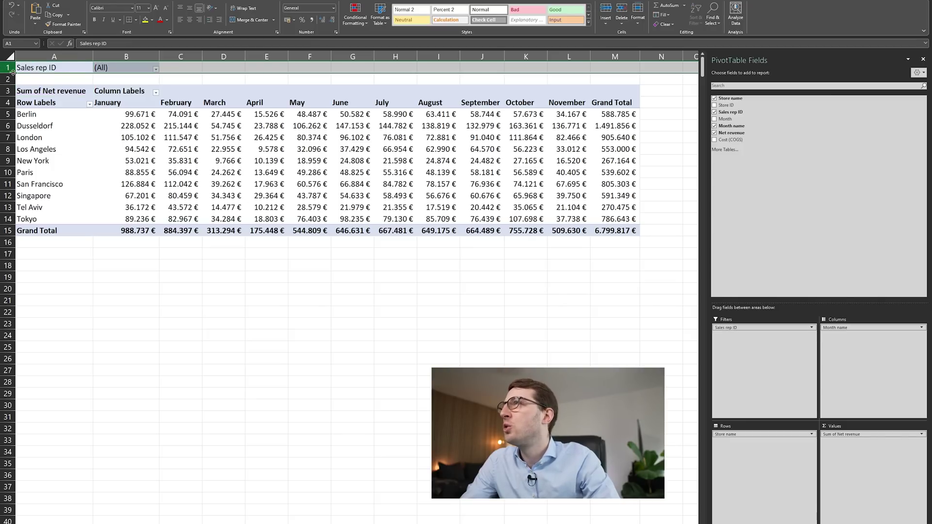
Filter the PivotTable to Sales rep ID 1.
click(114, 72)
click(156, 69)
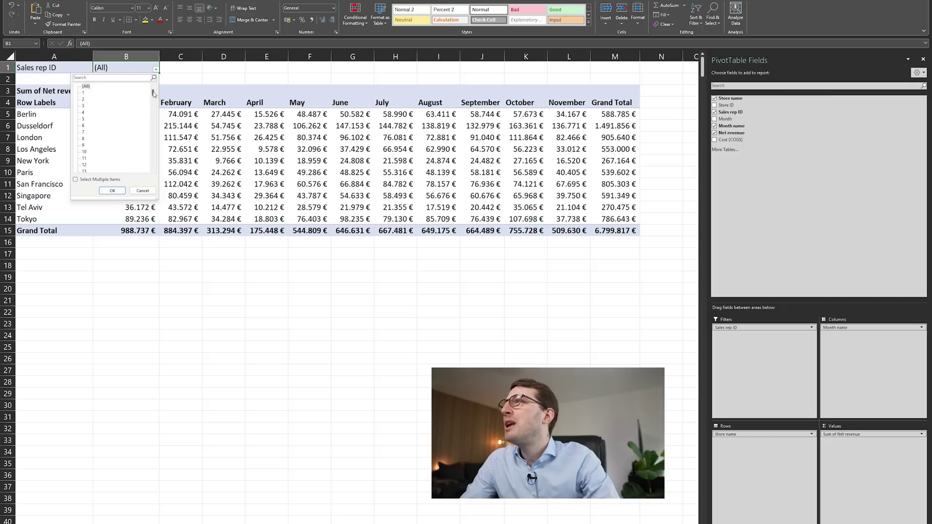
click(87, 94)
click(112, 190)
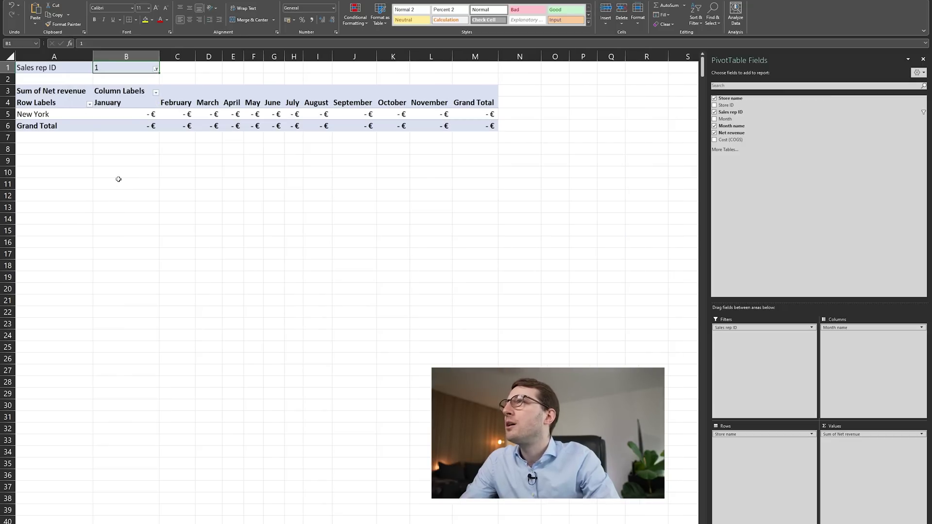
Switch the report filter to Sales rep ID 5 and inspect that rep's April revenue for New York.
click(156, 69)
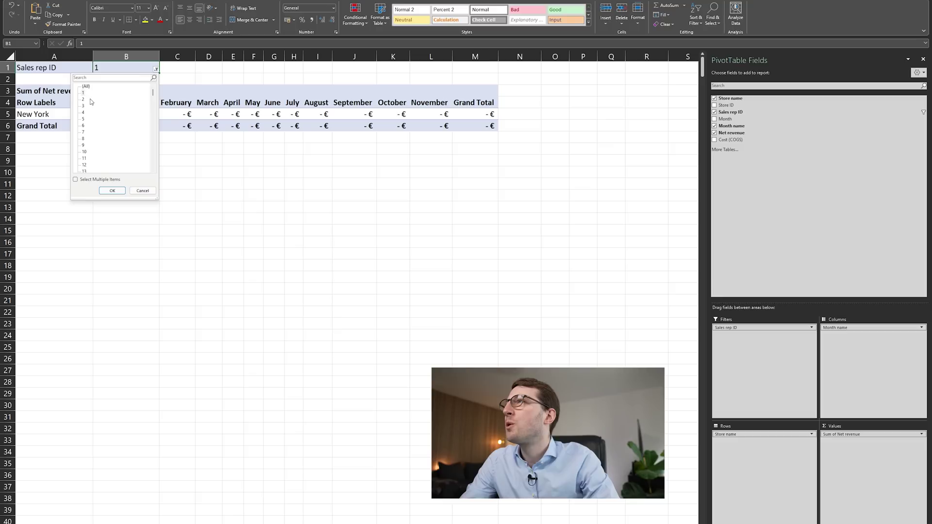
click(83, 120)
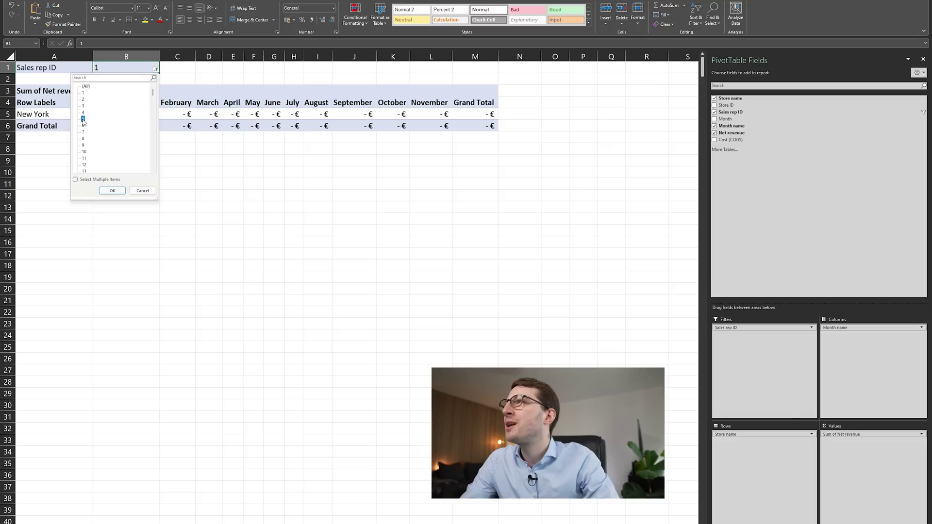
click(109, 190)
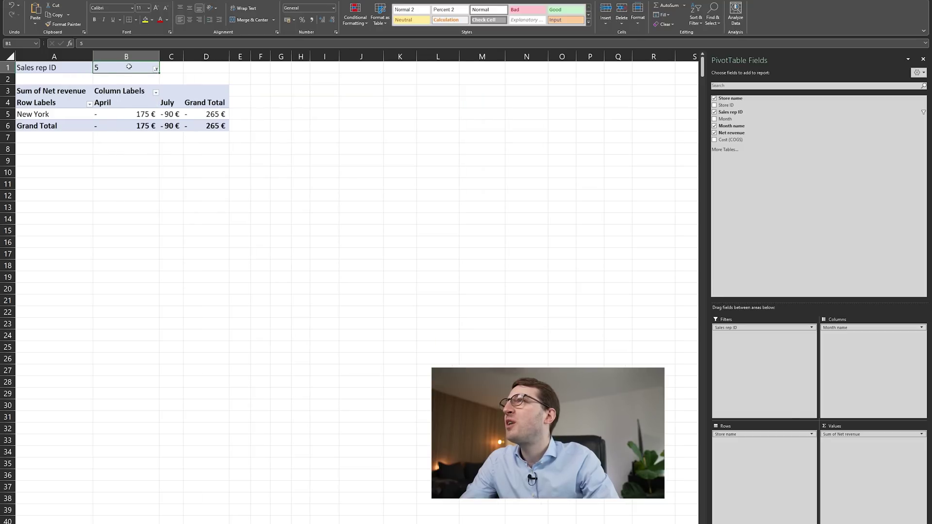
click(147, 147)
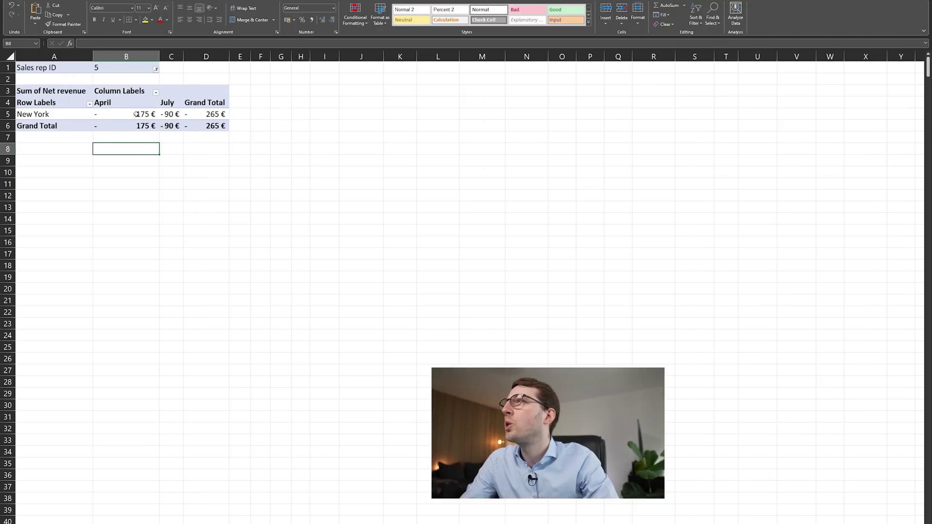
click(136, 114)
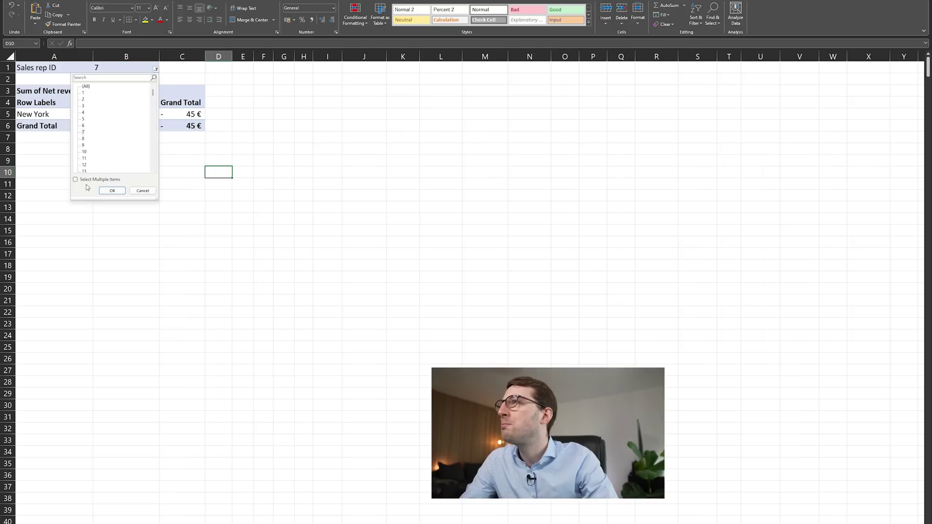
Allow multiple items in the Sales rep ID filter and show reps 7 to 12 and 18 to 20.
click(83, 179)
click(83, 138)
click(83, 144)
click(83, 152)
click(83, 158)
click(83, 165)
scroll(84, 161, down, 3)
click(83, 158)
click(83, 151)
click(83, 145)
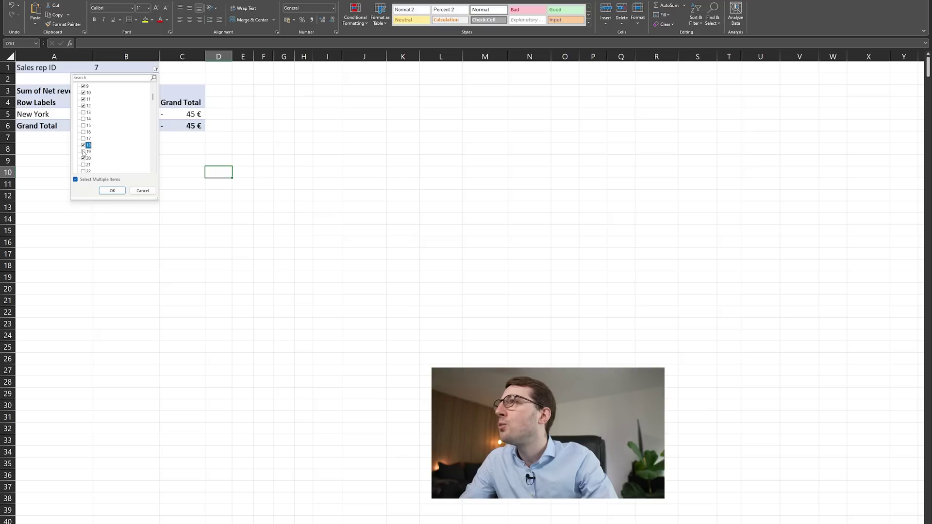
click(112, 191)
click(233, 127)
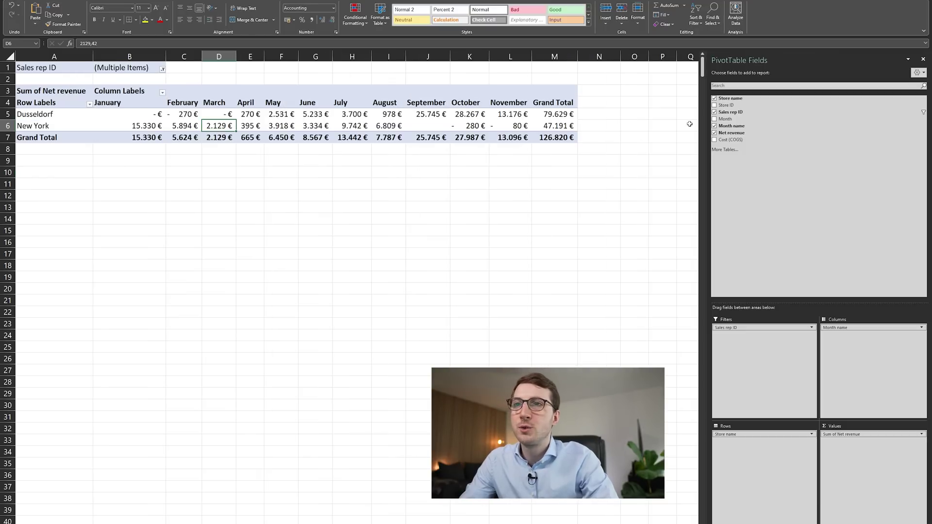
Remove the Sales rep ID filter and the Month name columns, leaving net revenue by store.
drag(755, 326, 500, 297)
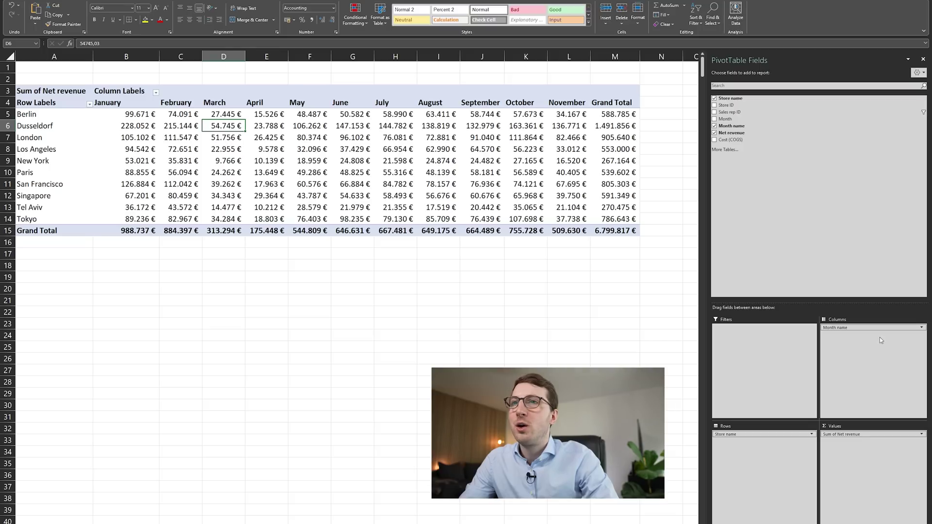
drag(873, 332, 497, 296)
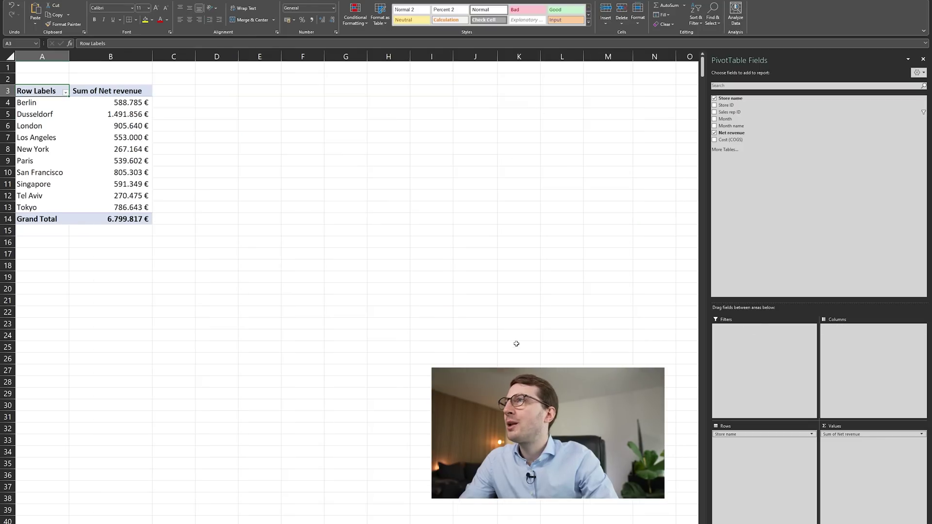
drag(43, 102, 106, 190)
click(108, 182)
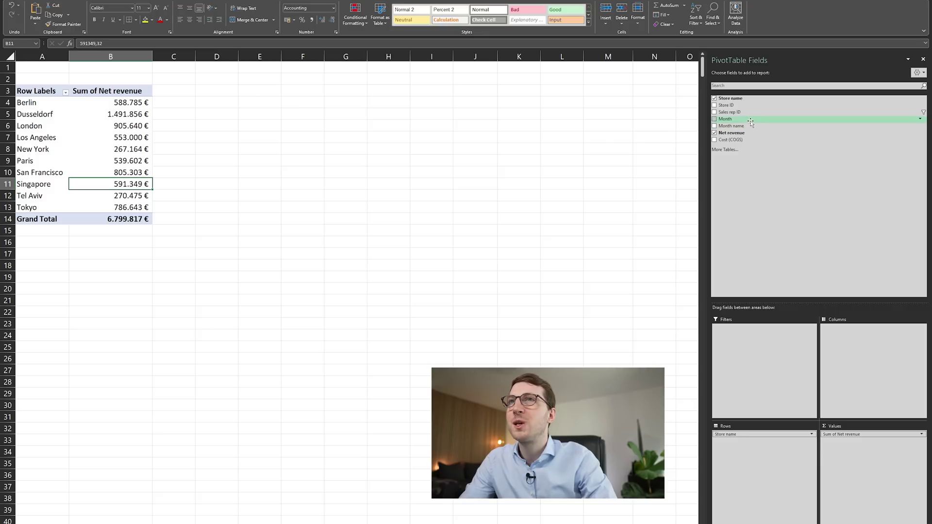
Add Month as a report filter and limit the PivotTable to month 1.
drag(746, 121, 757, 330)
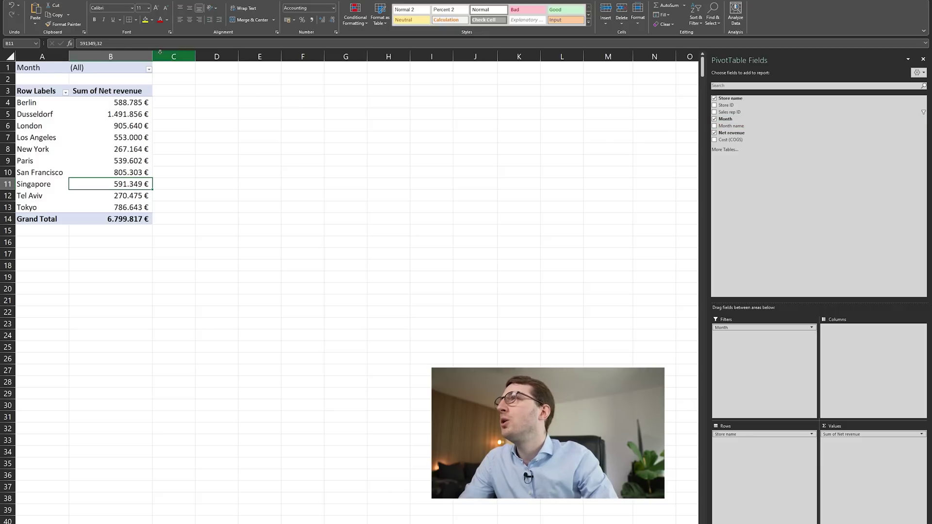
click(149, 70)
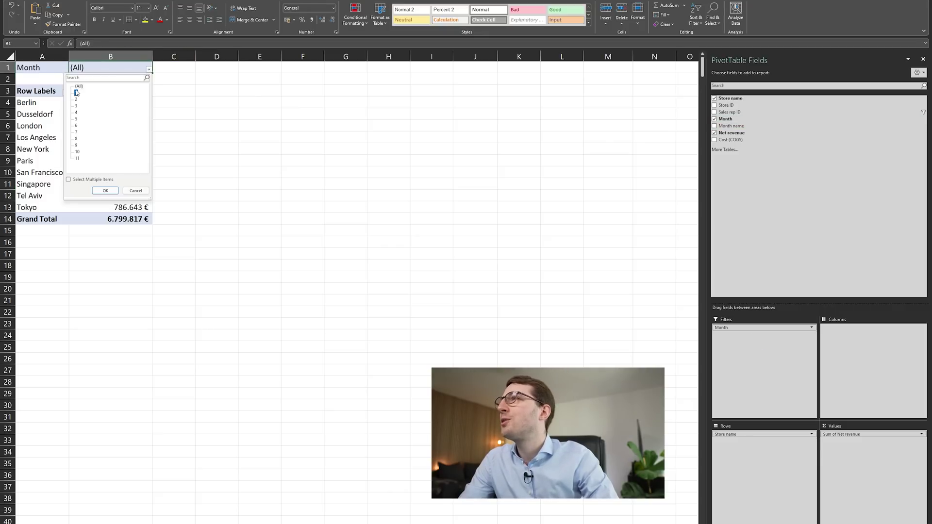
click(105, 190)
Change the Month filter to month 2.
click(149, 70)
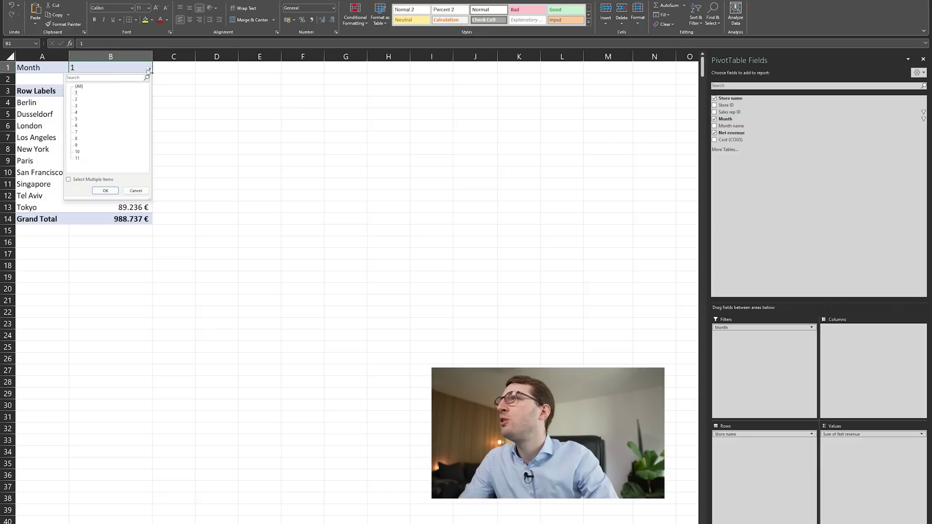
click(76, 99)
click(106, 190)
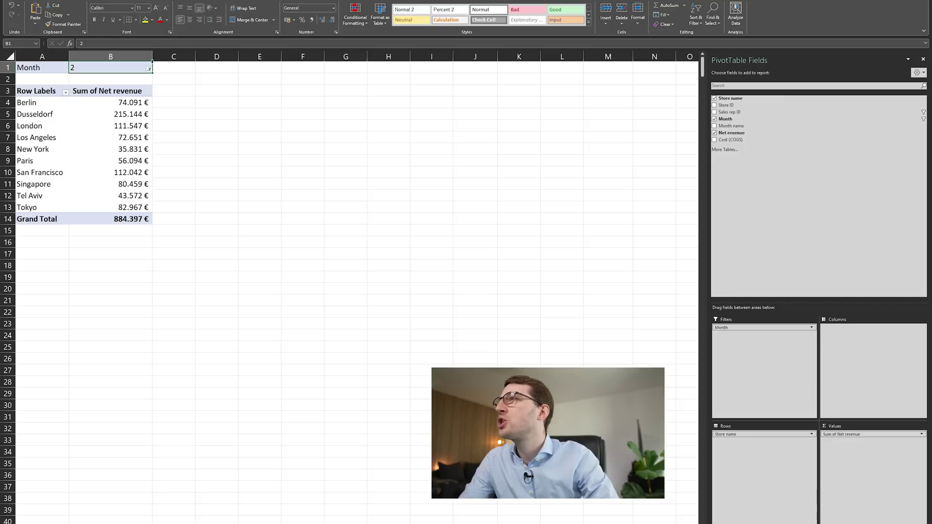
Reset the Month report filter to show all months.
click(149, 70)
click(69, 179)
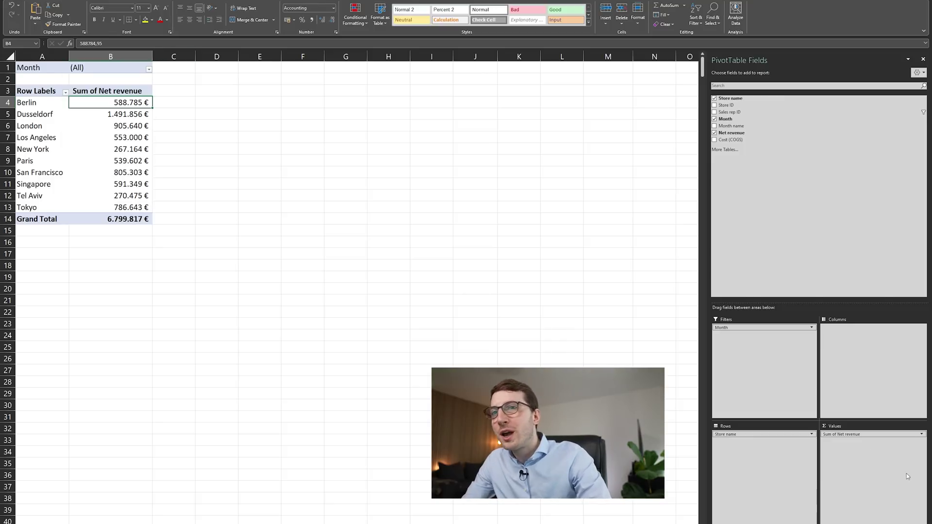
Summarize the Net revenue value field by Max and check the result against the source data sheet.
click(921, 435)
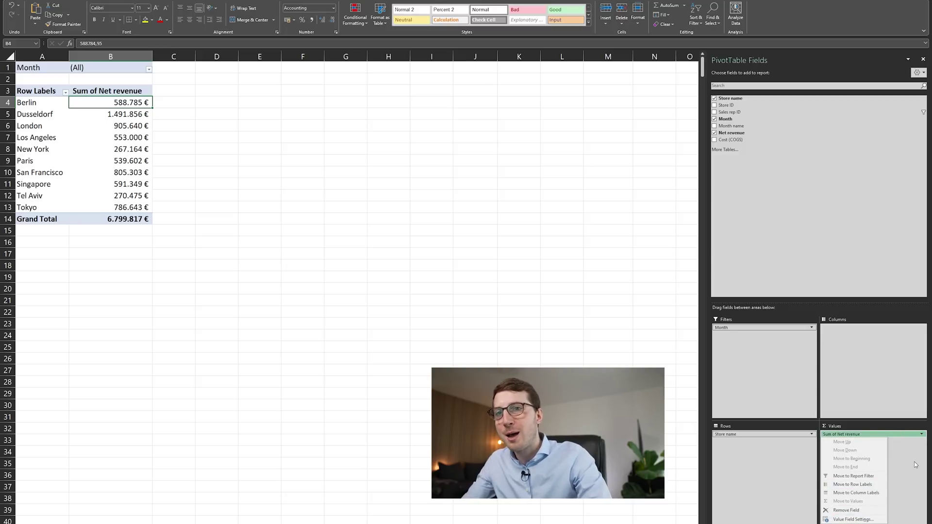
click(922, 435)
click(922, 435)
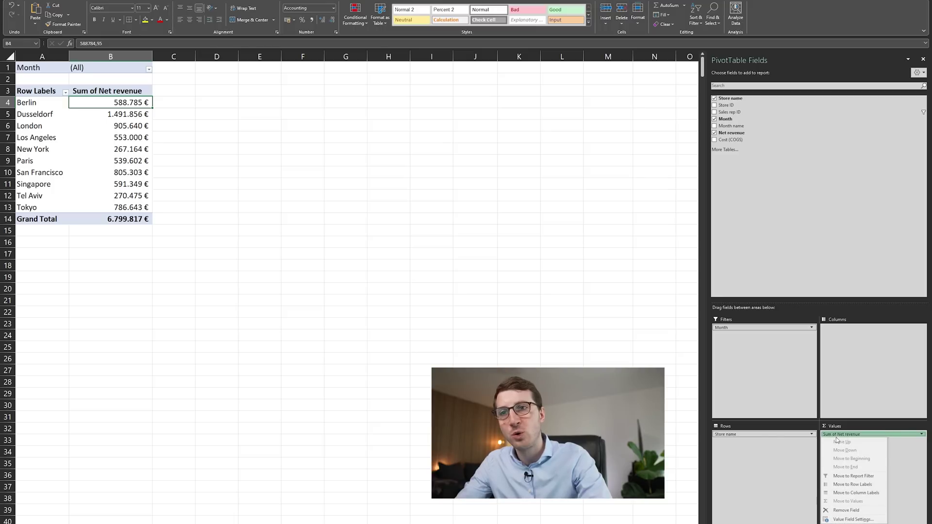
click(853, 520)
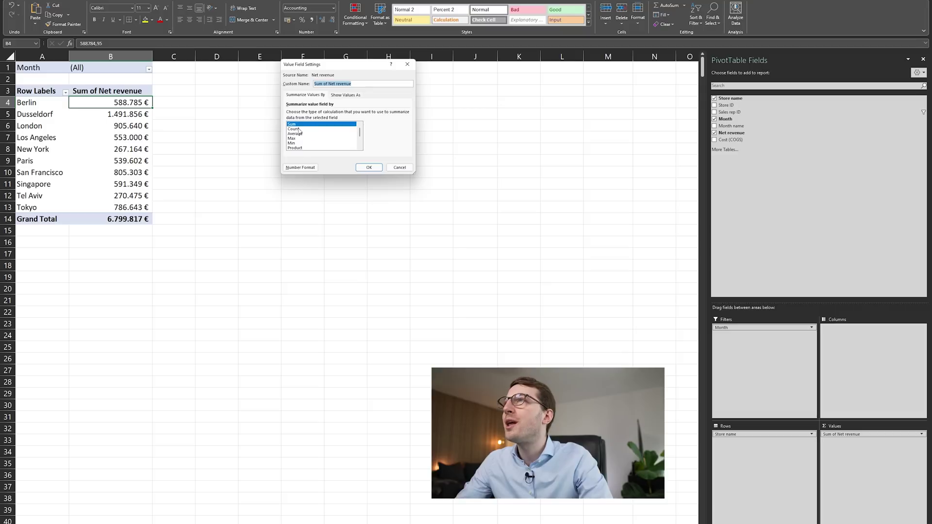
scroll(297, 144, down, 1)
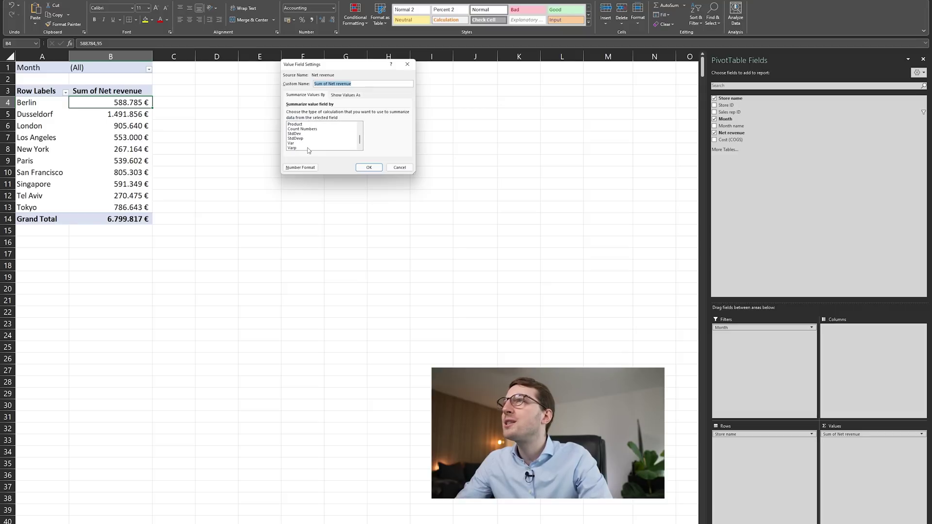
scroll(314, 150, up, 2)
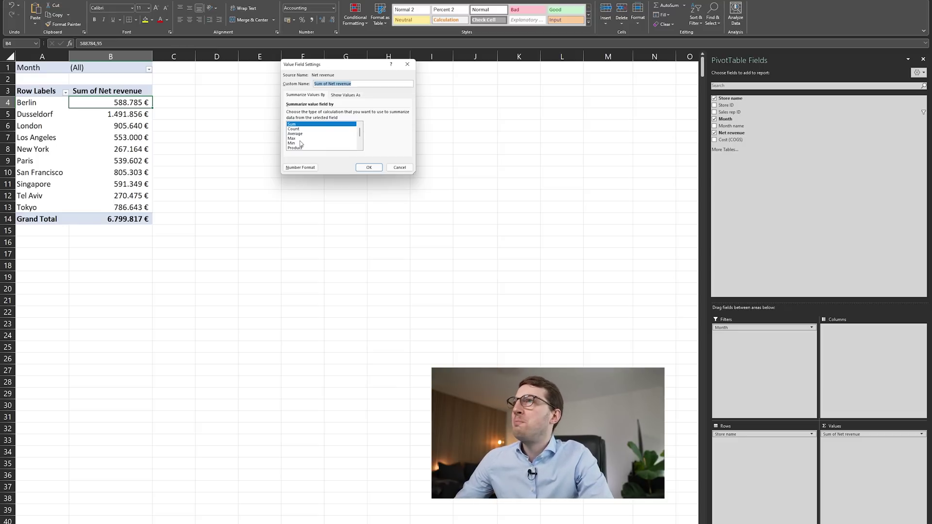
click(299, 139)
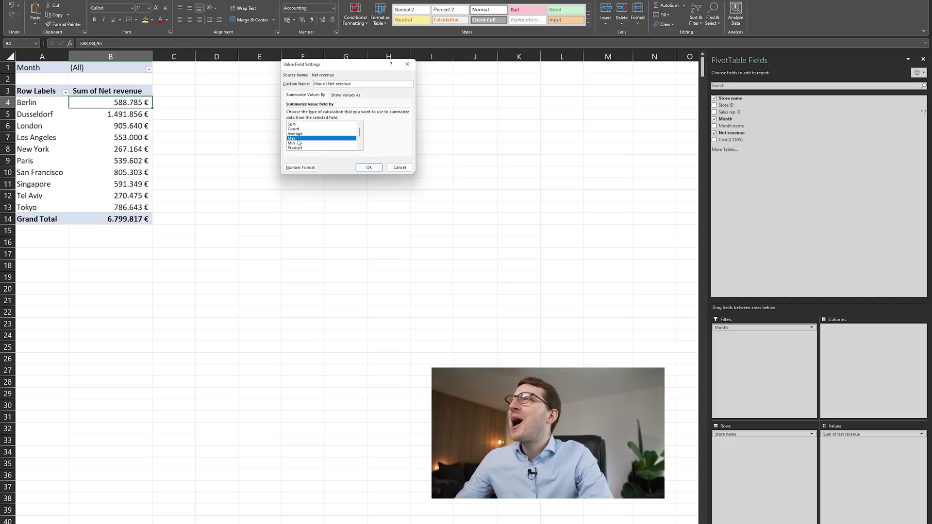
click(368, 167)
click(212, 140)
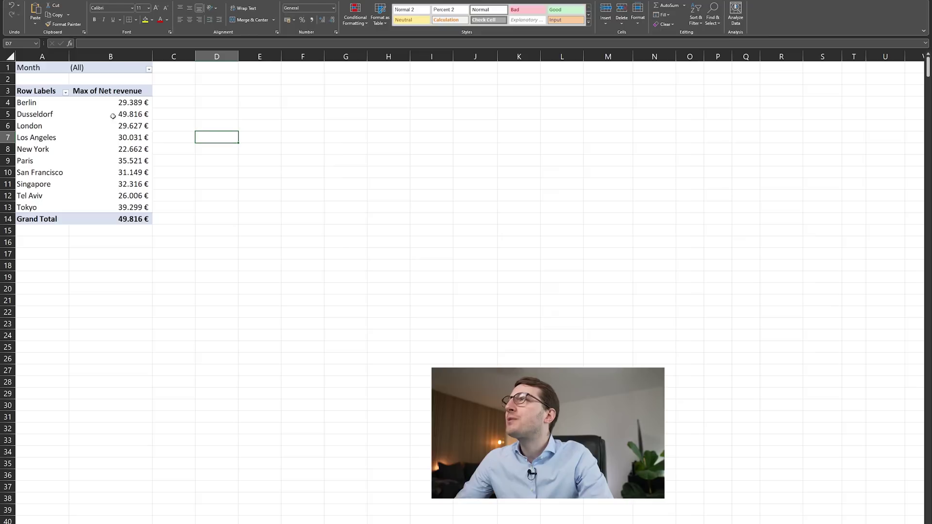
click(87, 101)
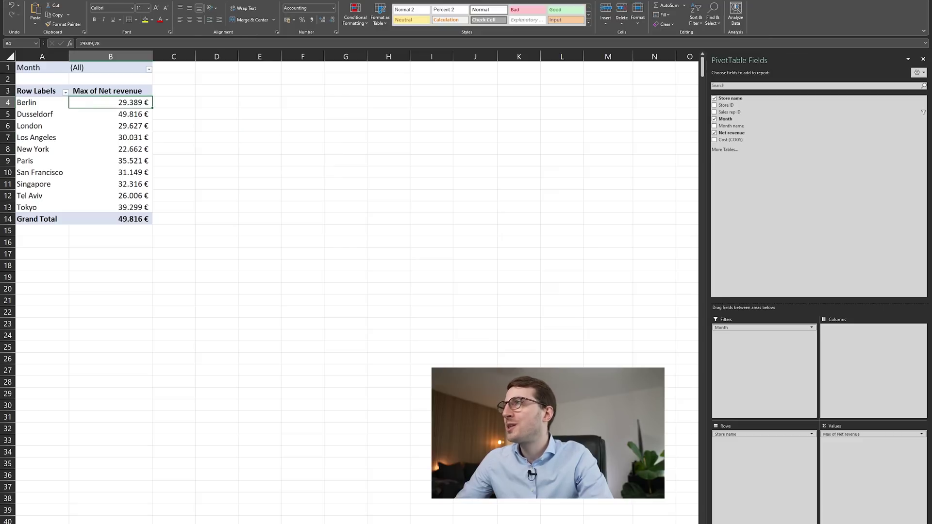
key(ctrl+Page_Up)
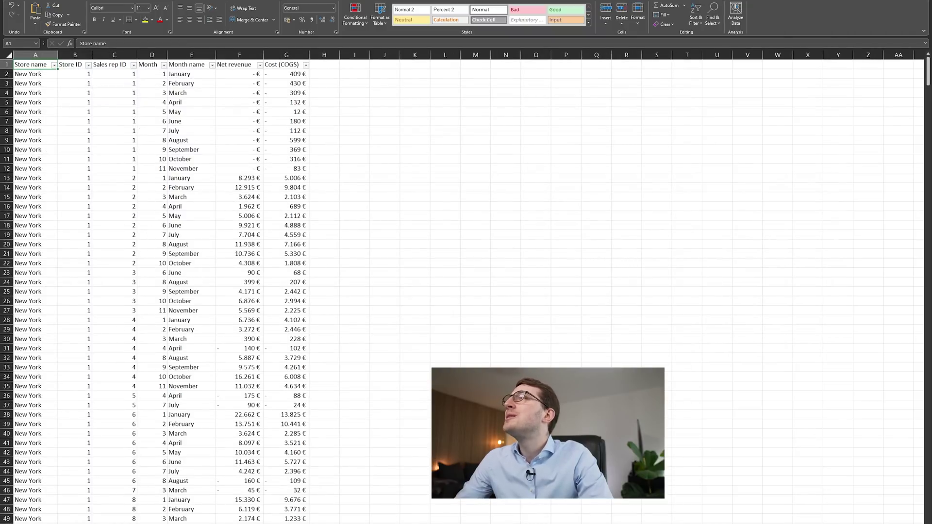
key(ctrl+Page_Down)
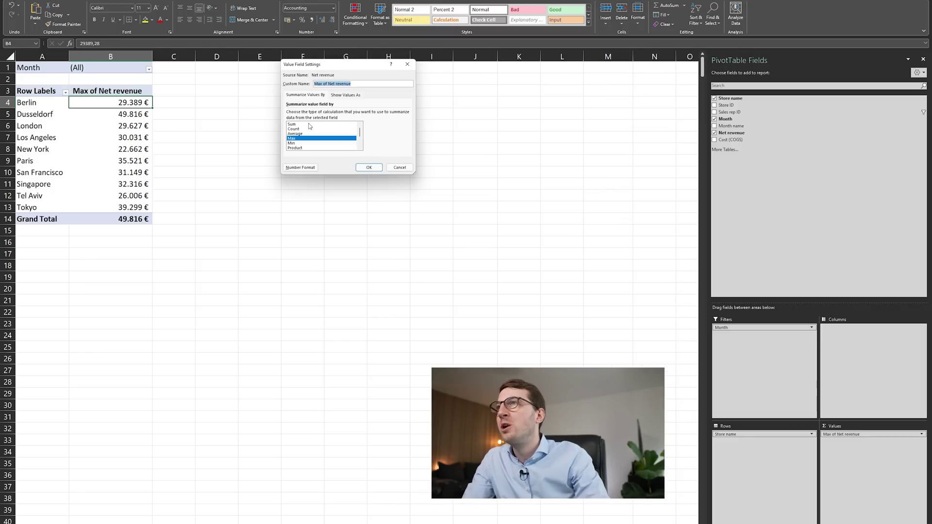
Set the Net revenue value field back to summarizing by Sum.
click(309, 125)
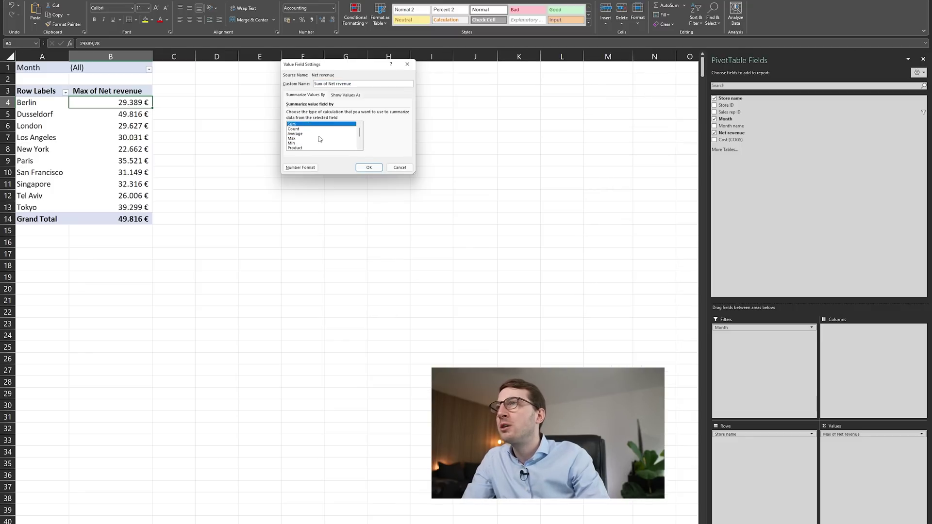
click(368, 167)
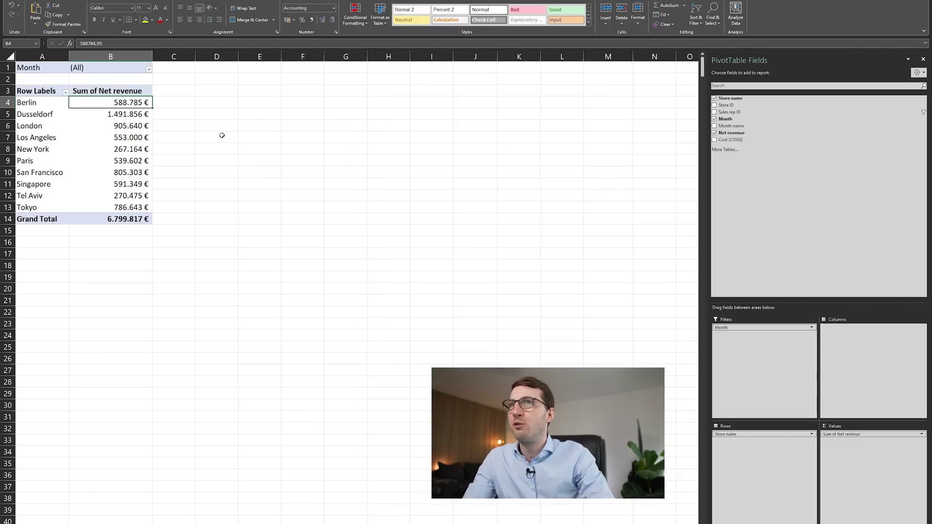
click(222, 135)
click(90, 116)
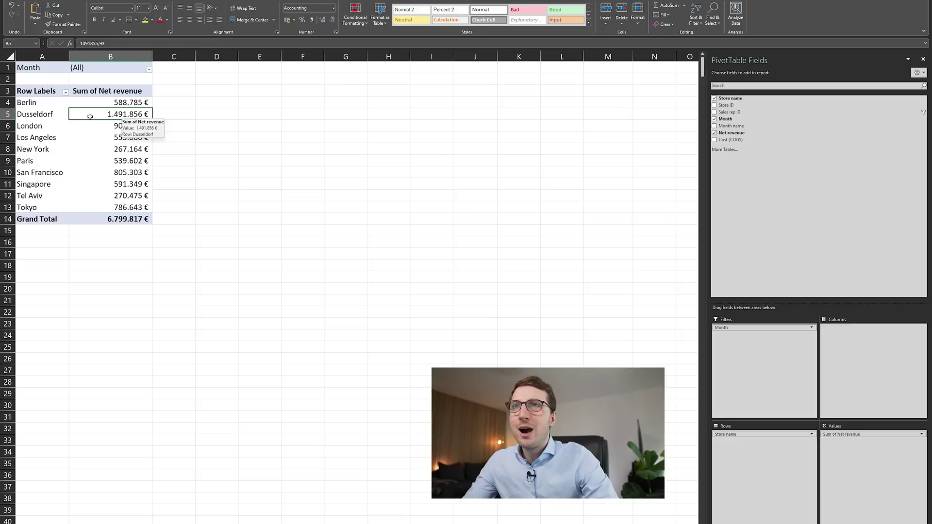
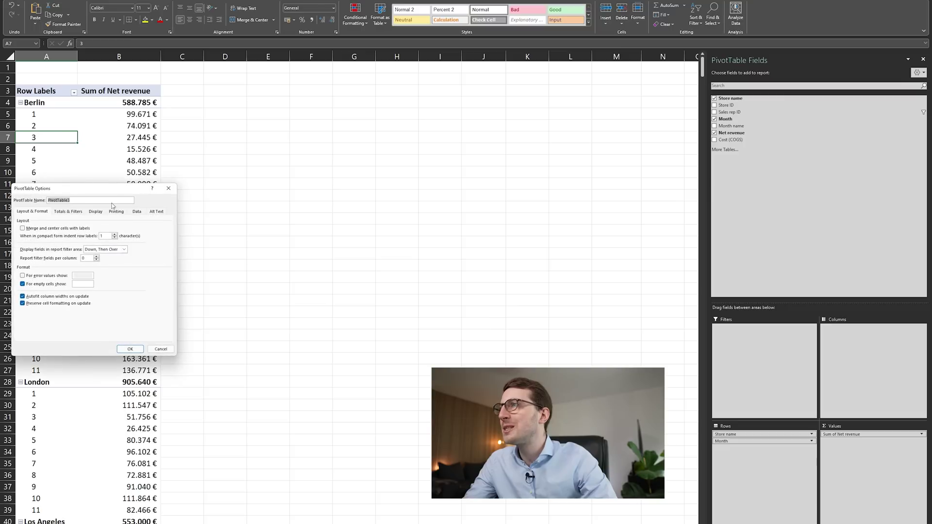
Enable the classic PivotTable layout in the PivotTable's display options.
click(271, 161)
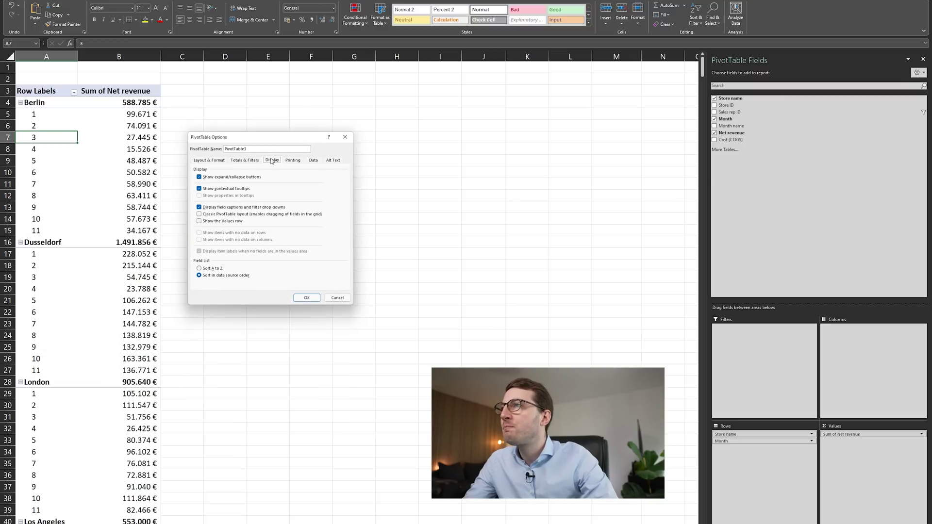
click(199, 214)
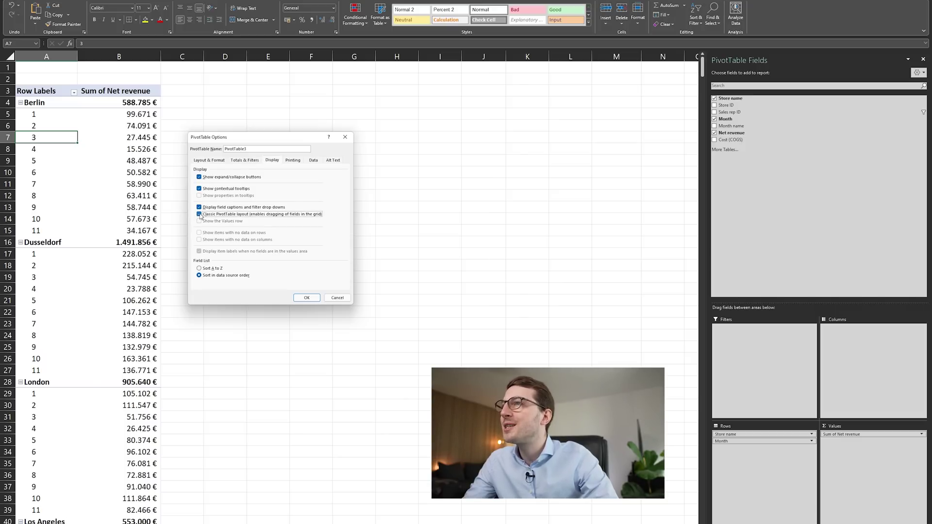
click(298, 298)
click(273, 238)
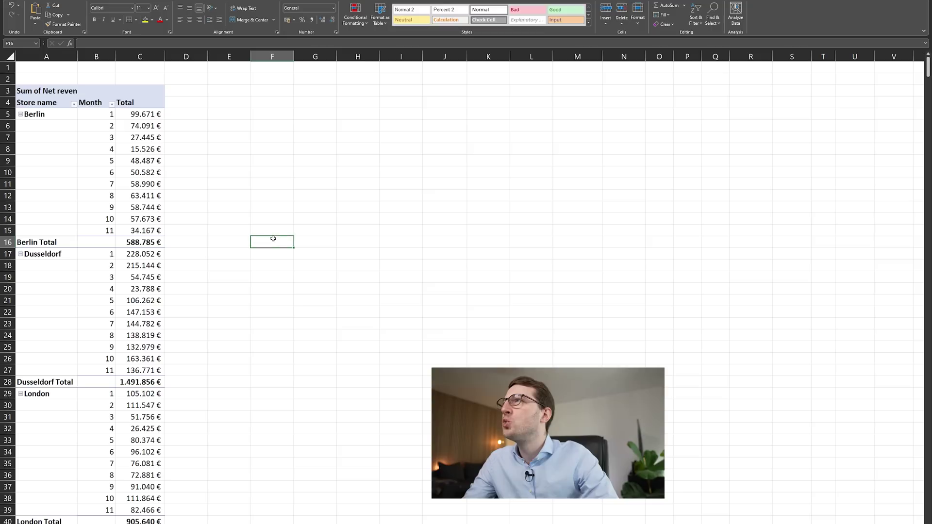
Compare the PivotTable's Store name, Month and Total columns with the column structure of the source data sheet.
click(46, 57)
click(97, 56)
click(147, 57)
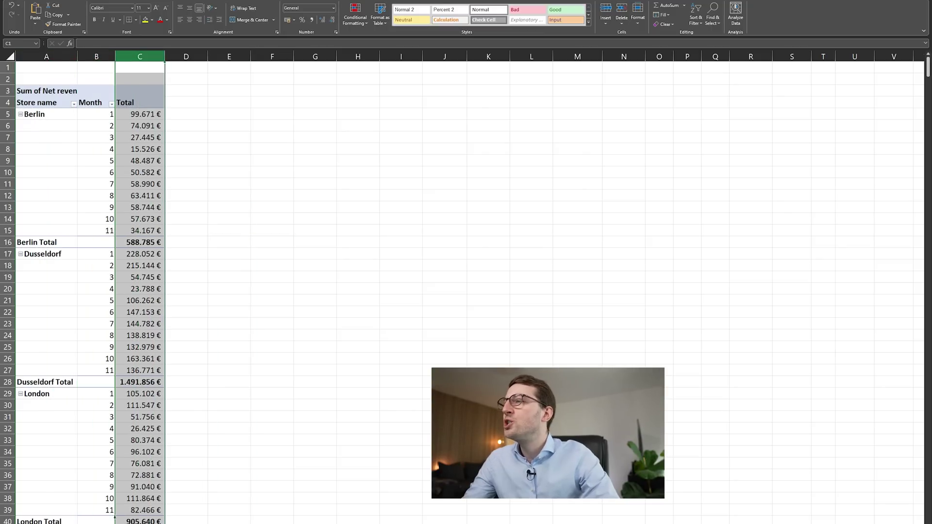
key(ctrl+Page_Up)
click(35, 56)
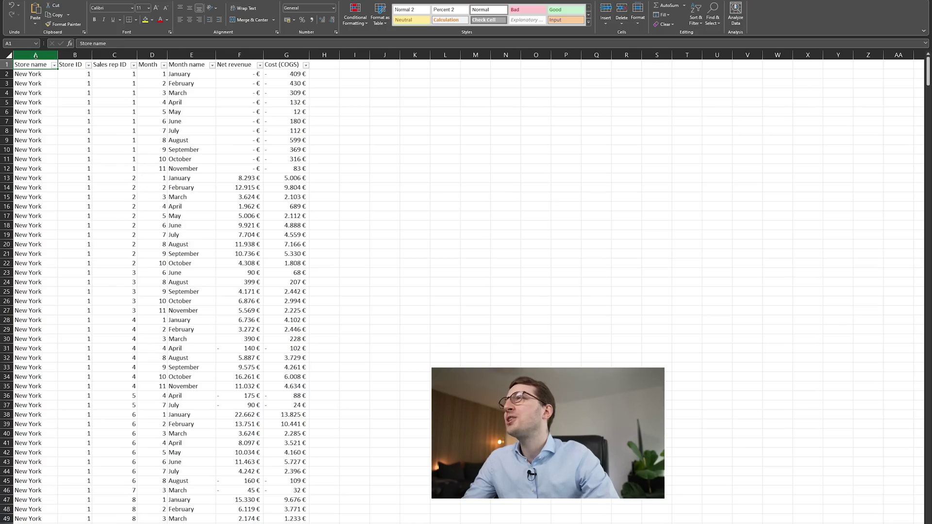
mouse_move(36, 55)
mouse_down()
mouse_move(113, 54)
mouse_move(34, 55)
mouse_up()
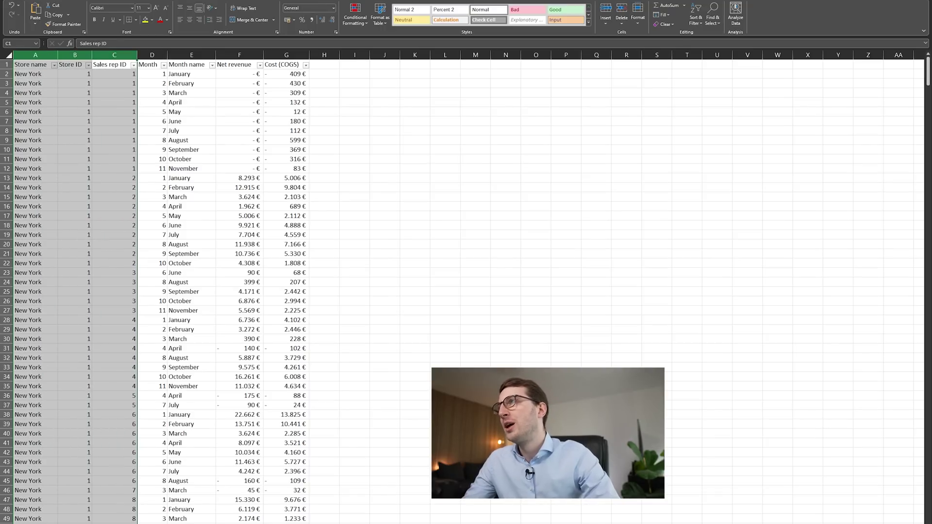
key(ctrl+Page_Up)
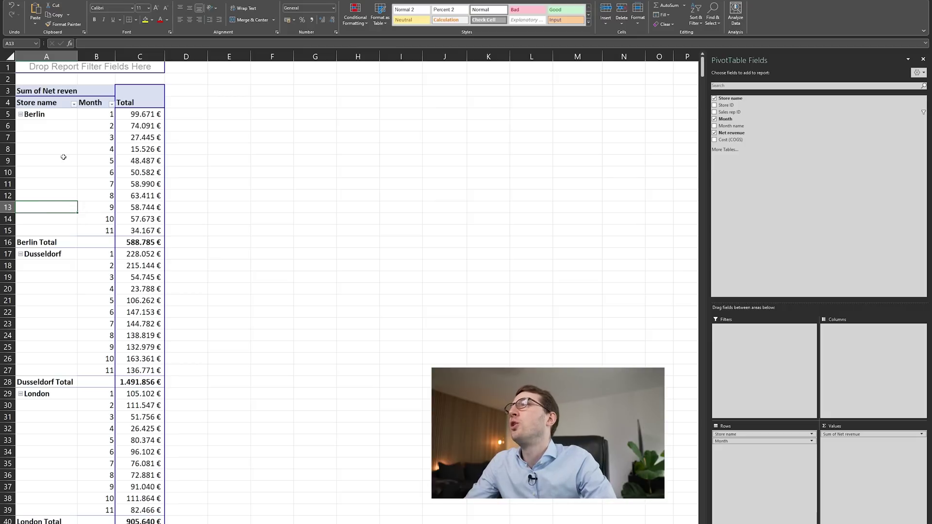
Turn off the Store name subtotals in the PivotTable.
click(217, 217)
right_click(46, 244)
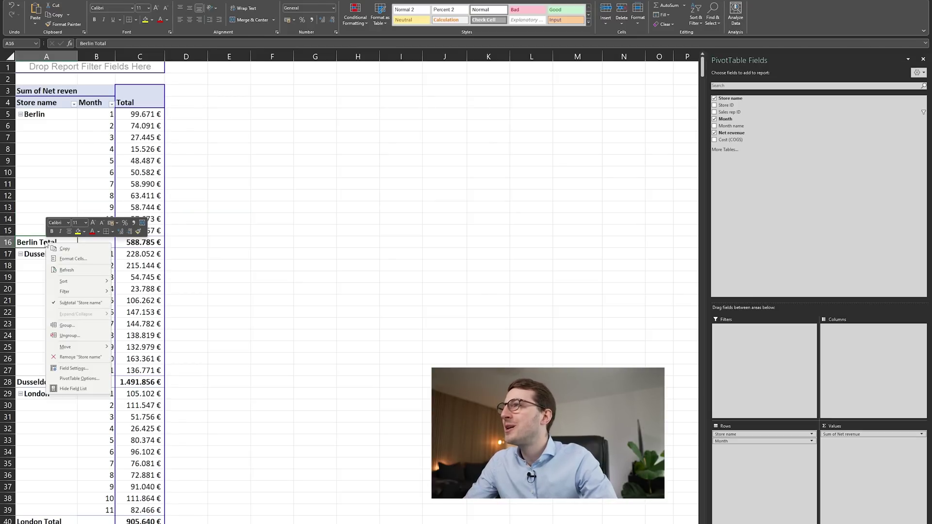
click(86, 305)
click(258, 209)
Turn the Store name subtotals back on.
right_click(32, 159)
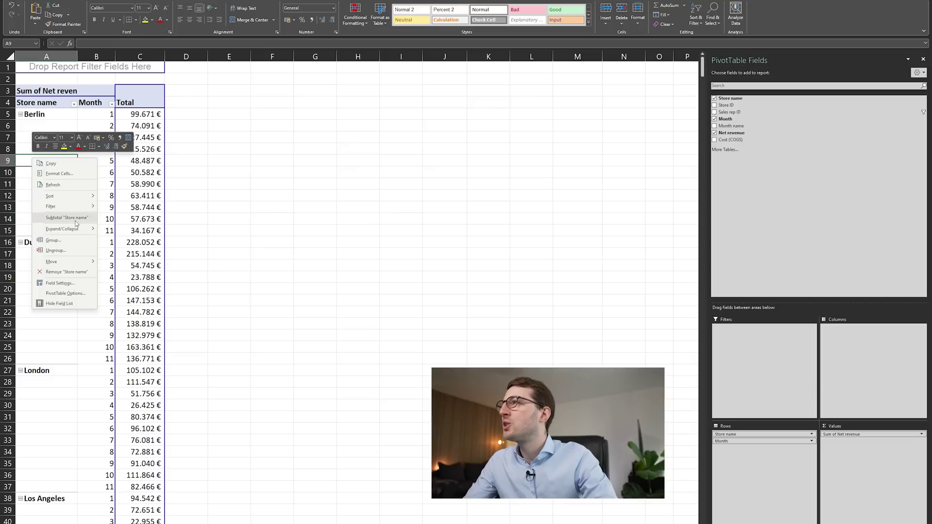
click(76, 218)
click(229, 217)
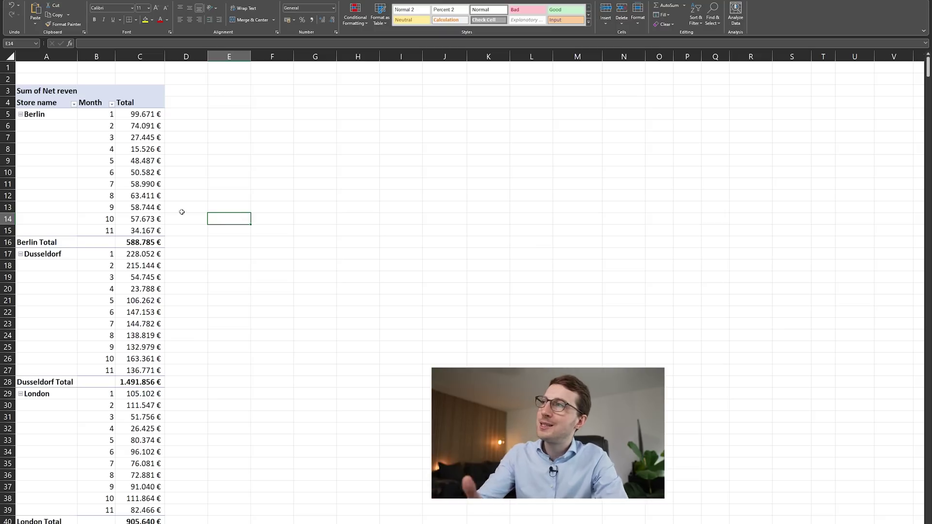
Fill the blank cells under each store by enabling Repeat item labels for the Store name field, keeping tabular form.
click(54, 115)
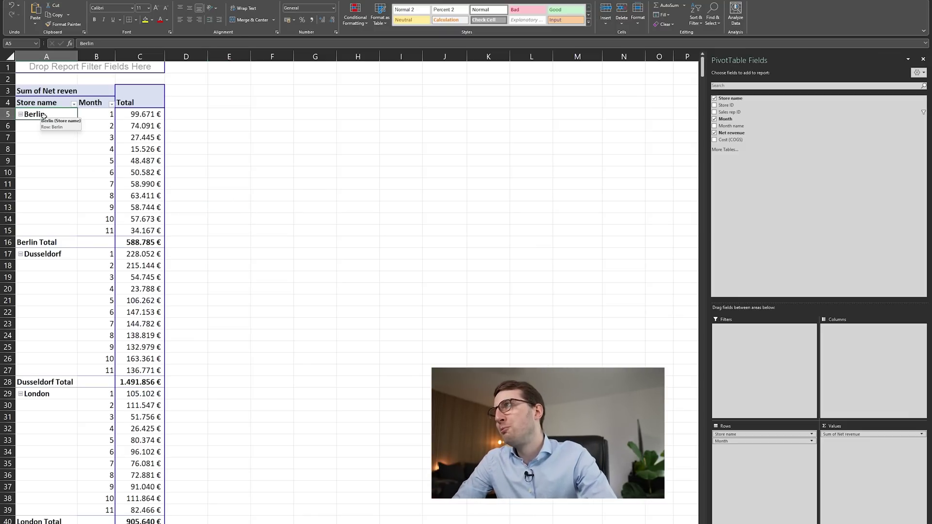
click(7, 114)
click(16, 114)
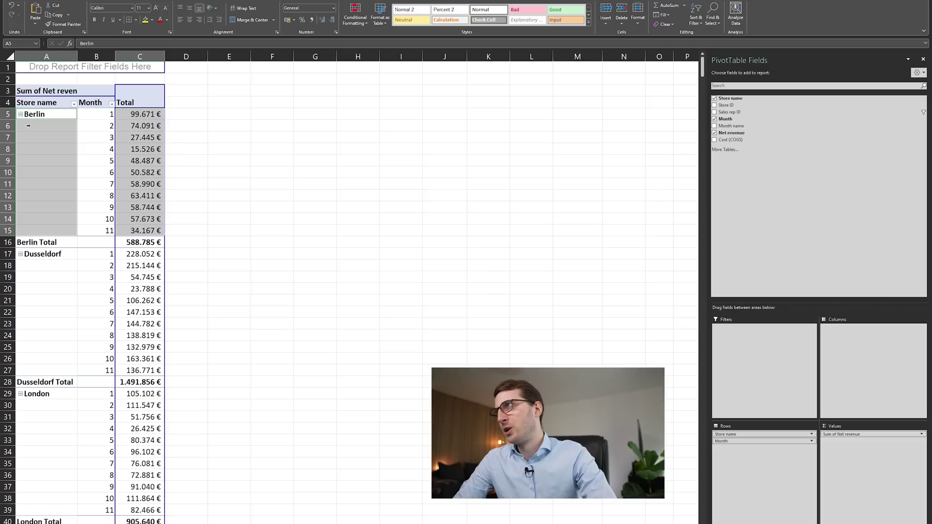
click(44, 126)
drag(44, 127, 38, 228)
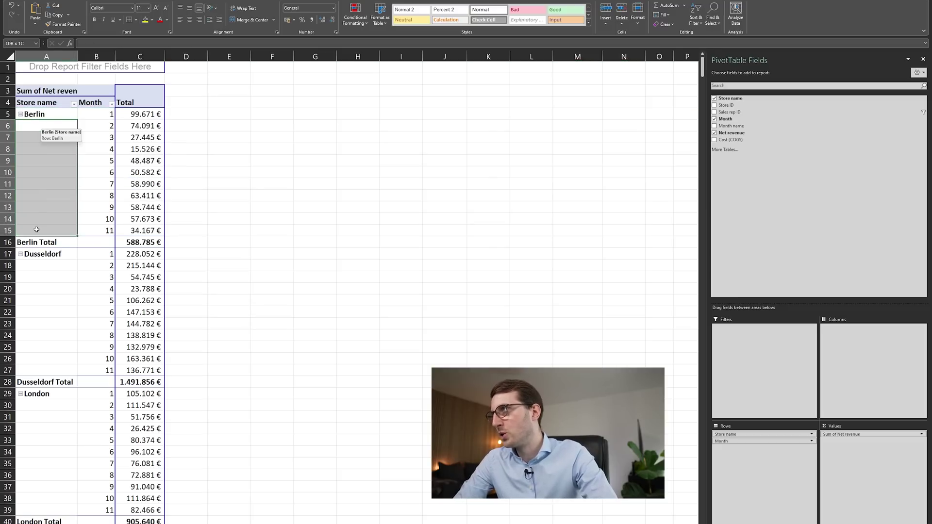
click(46, 171)
right_click(43, 158)
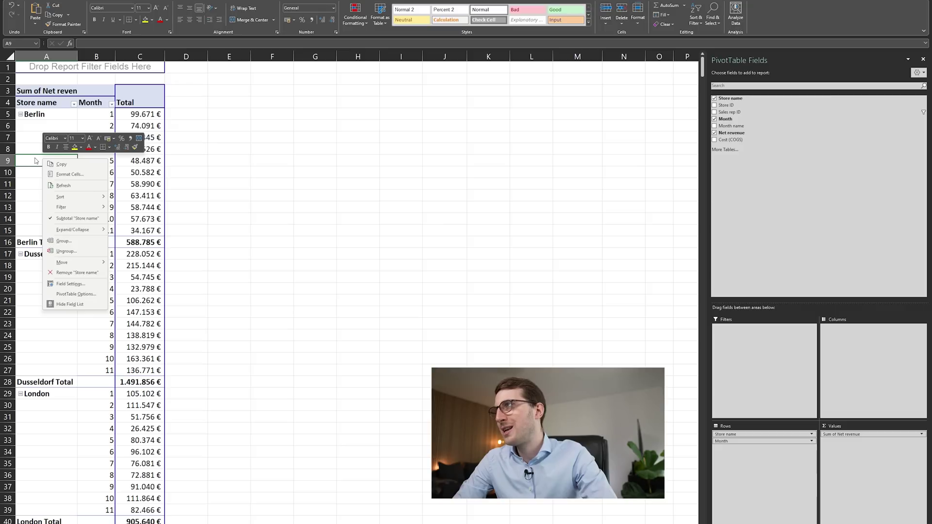
click(71, 284)
drag(122, 206, 229, 164)
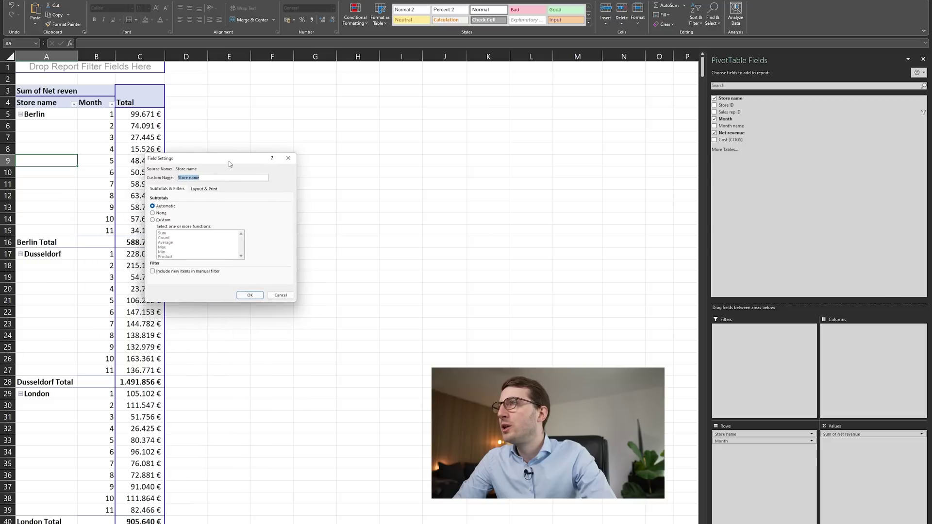
click(203, 190)
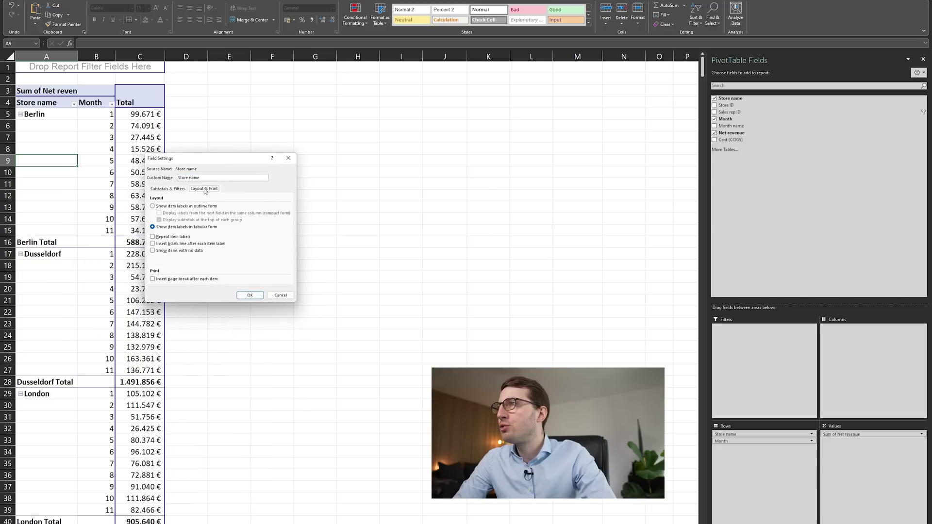
click(168, 237)
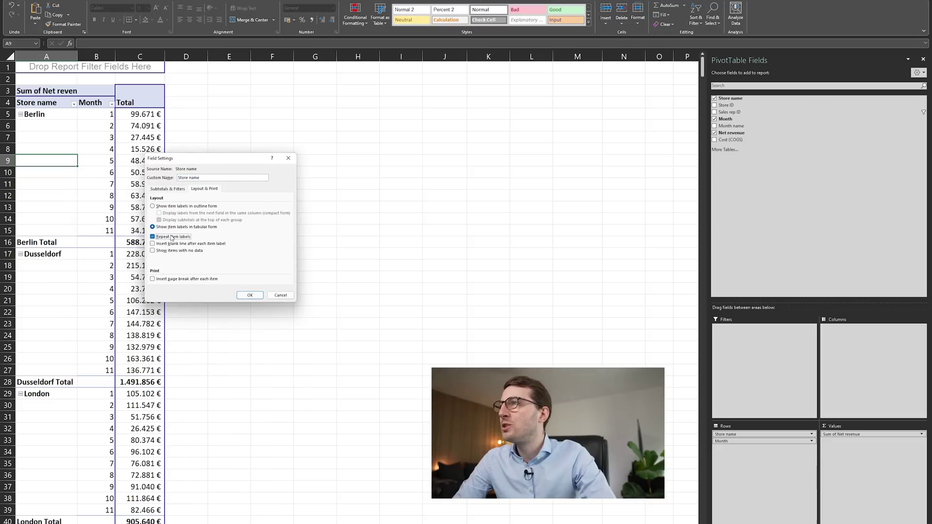
click(249, 295)
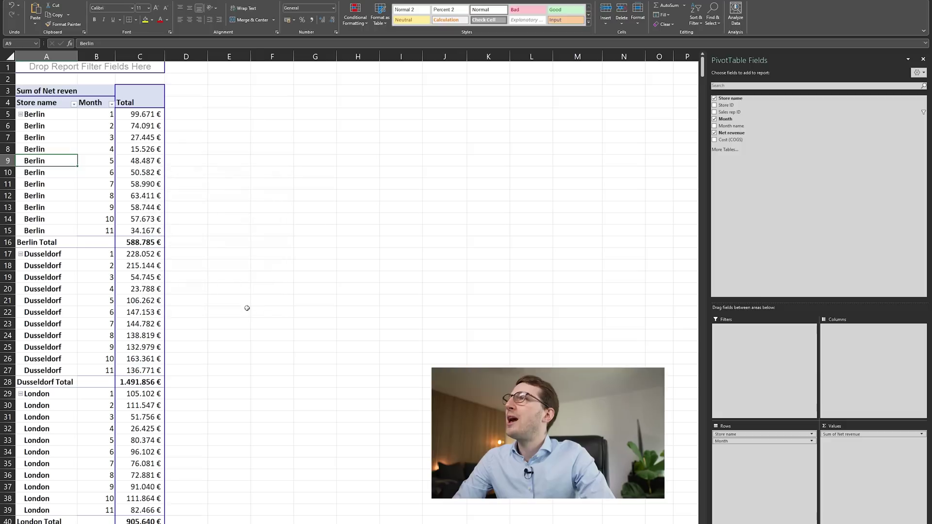
click(244, 304)
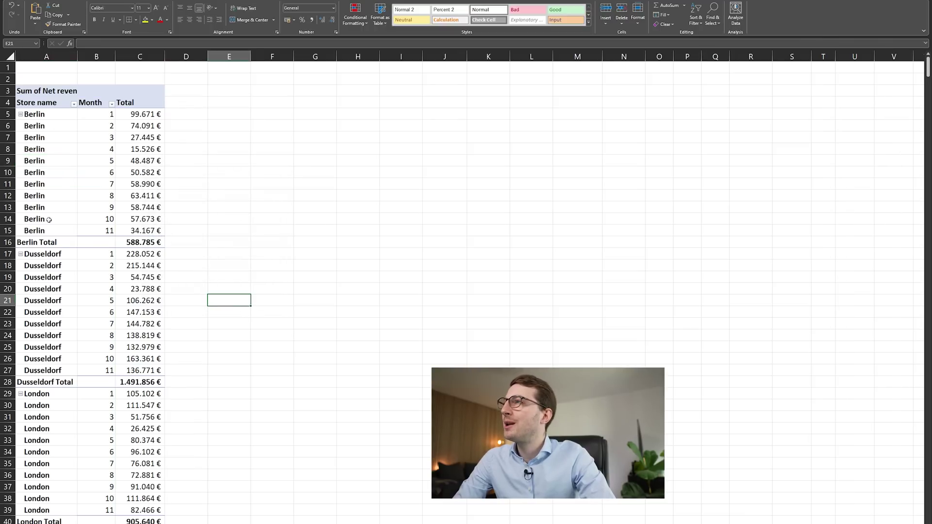
Turn off the Store name subtotals in the PivotTable and look through the resulting list of stores.
right_click(58, 240)
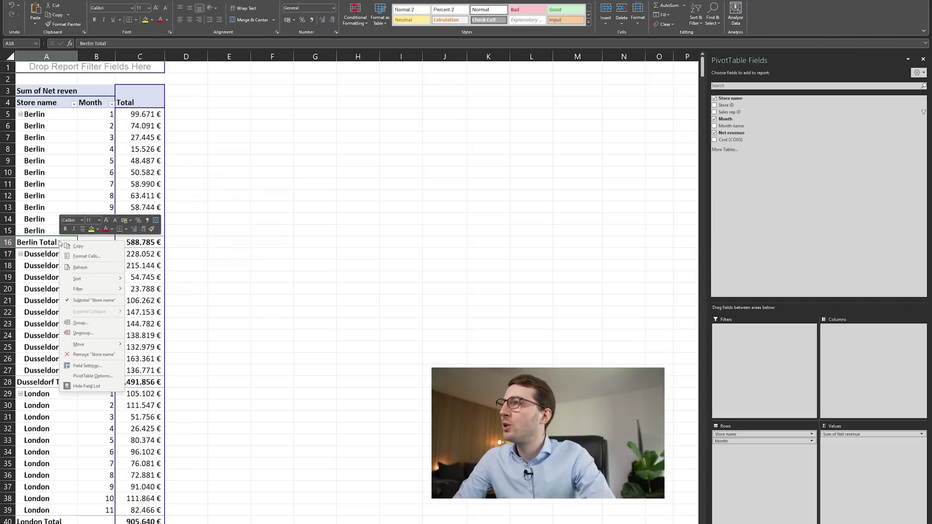
click(101, 301)
click(255, 290)
scroll(145, 310, down, 11)
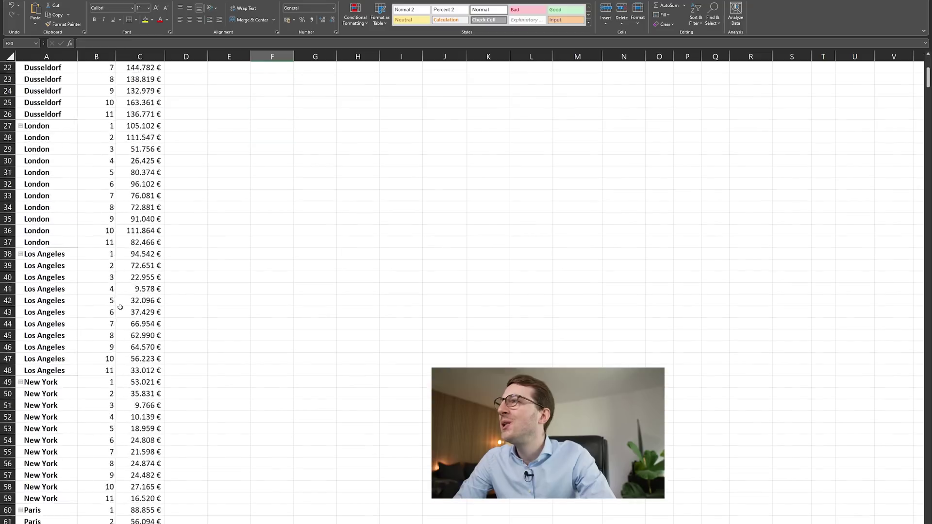
scroll(118, 309, down, 20)
scroll(103, 335, up, 20)
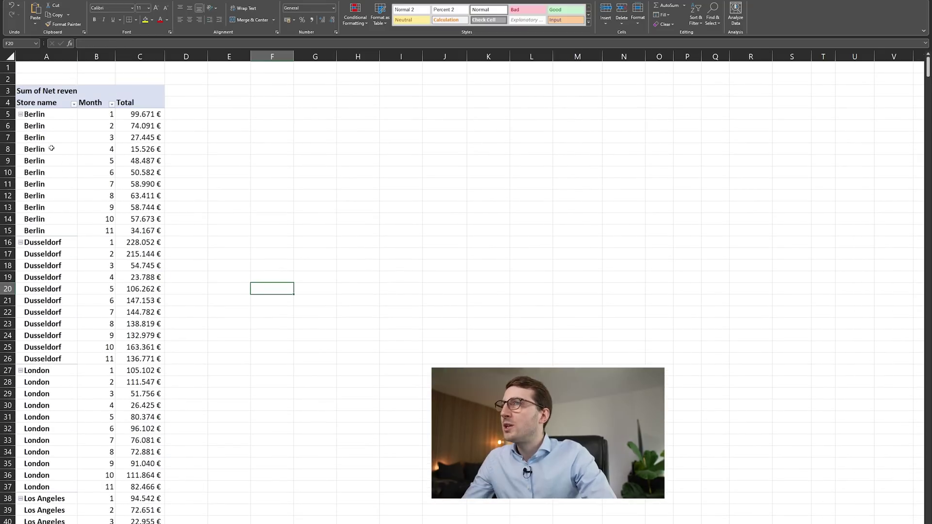
Restore the Store name subtotals in the PivotTable.
click(51, 148)
right_click(54, 148)
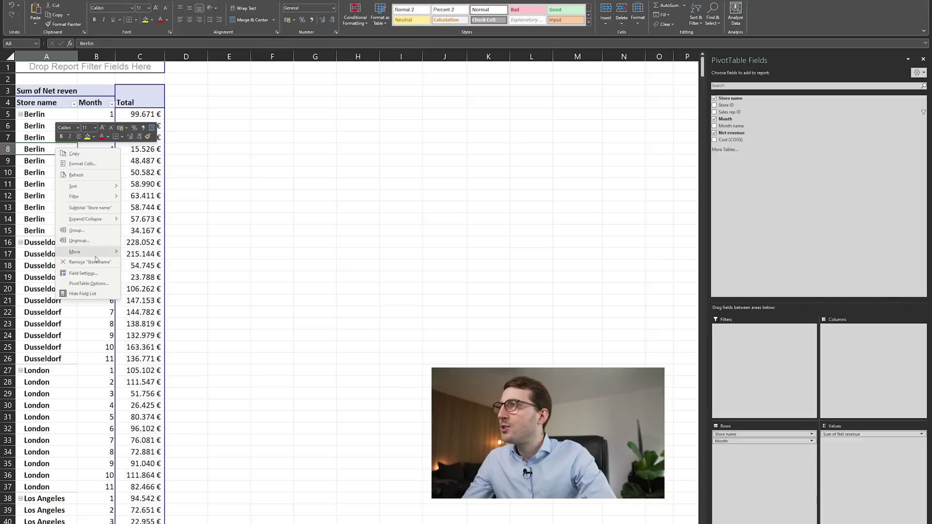
mouse_move(94, 220)
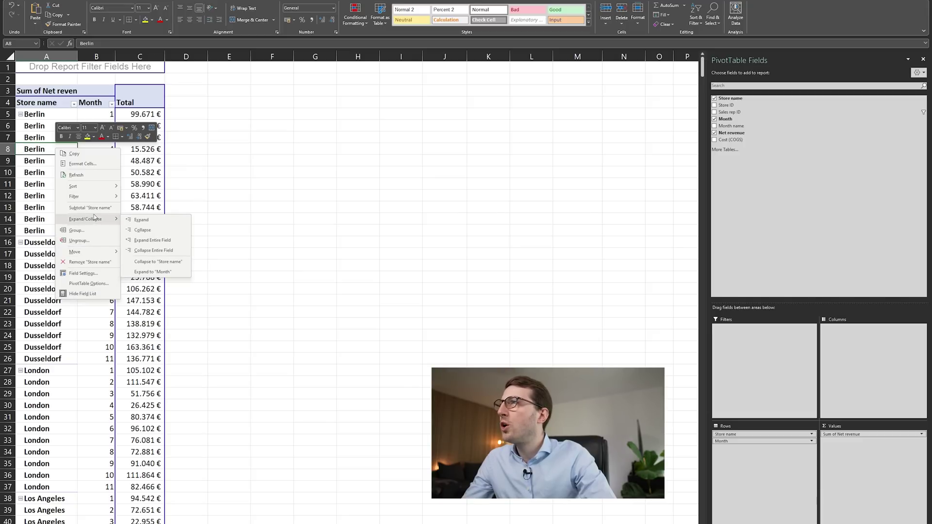
click(98, 208)
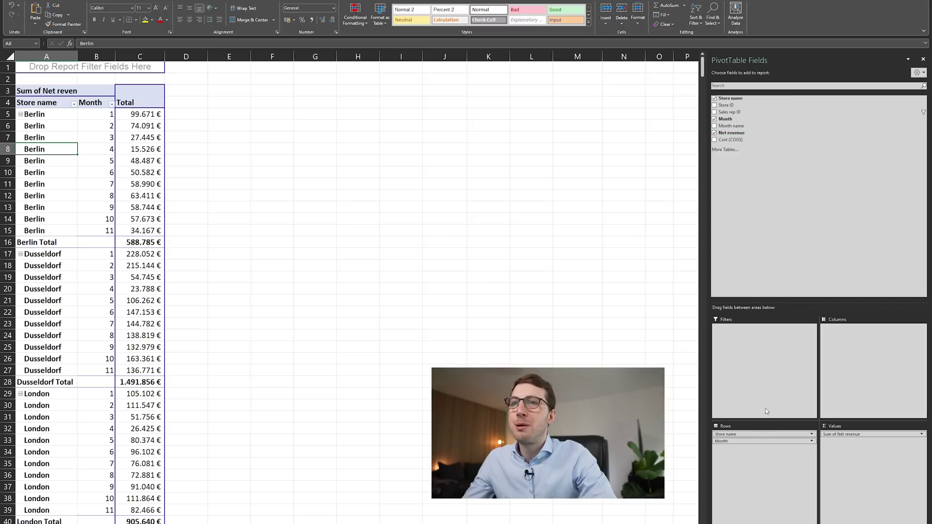
Replace Month with Sales rep ID in the PivotTable rows and include all sales reps in its filter.
drag(737, 441, 758, 204)
drag(748, 113, 781, 443)
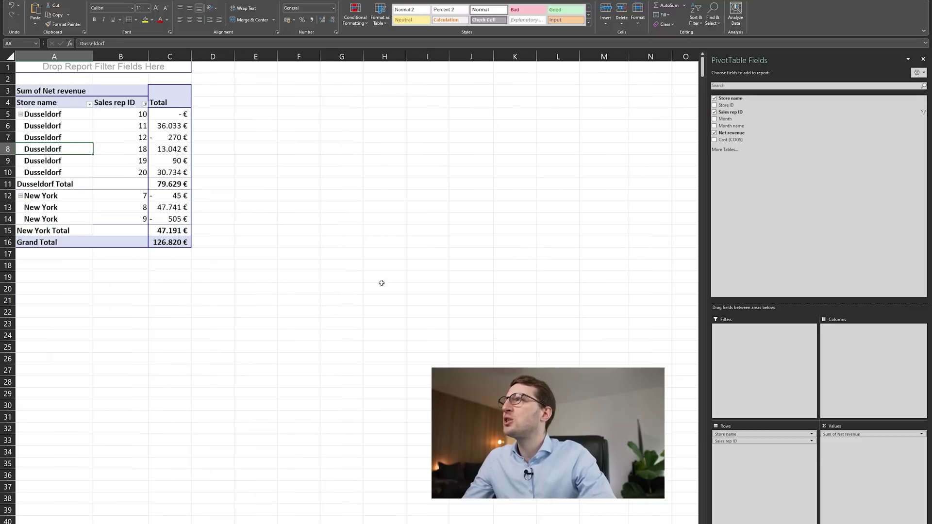
click(244, 140)
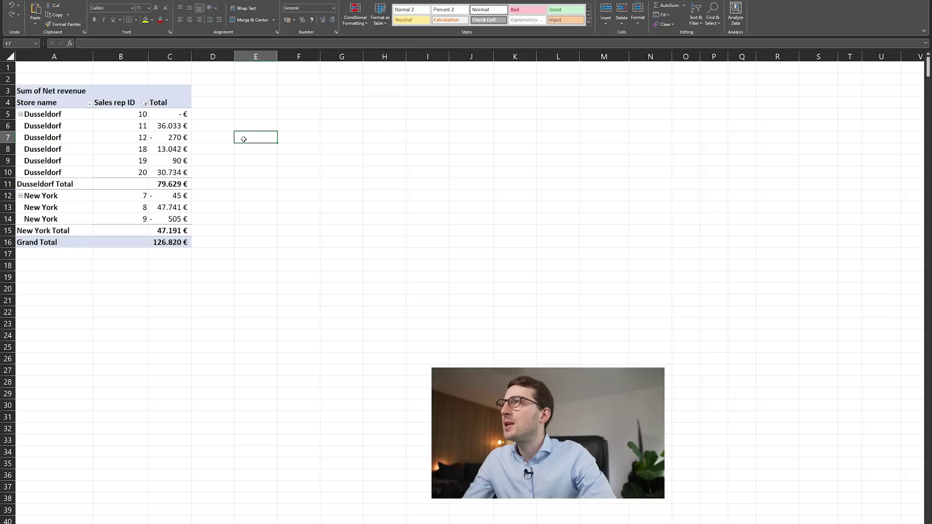
click(144, 105)
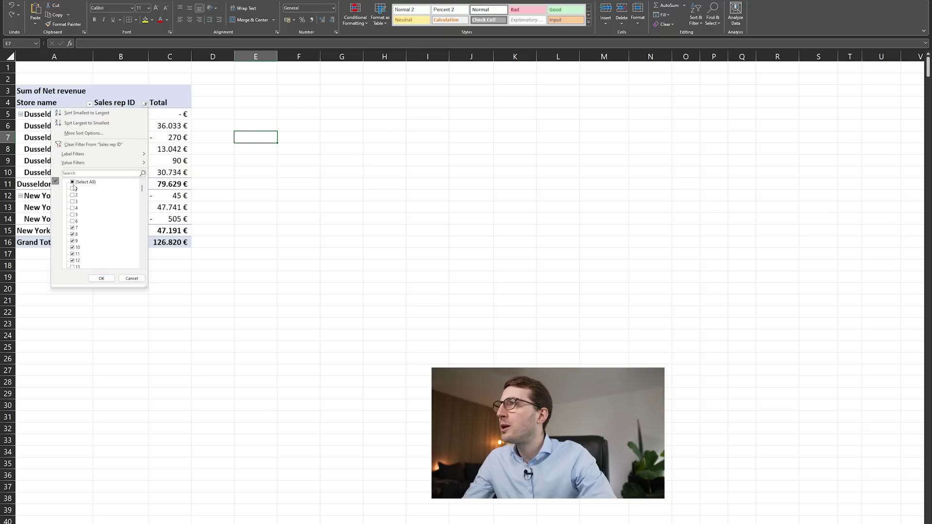
click(101, 278)
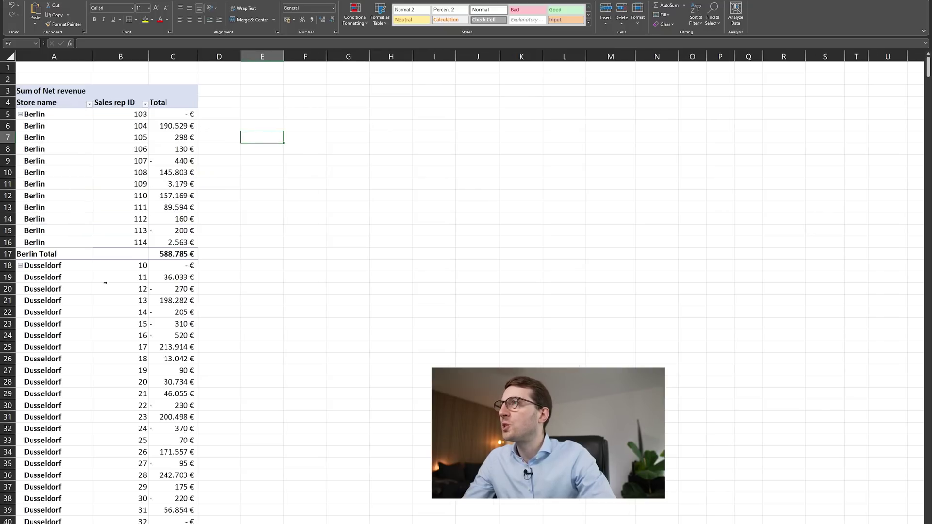
Add Cost (COGS) to the PivotTable values beside Net revenue and remove Sales rep ID from the rows.
click(95, 194)
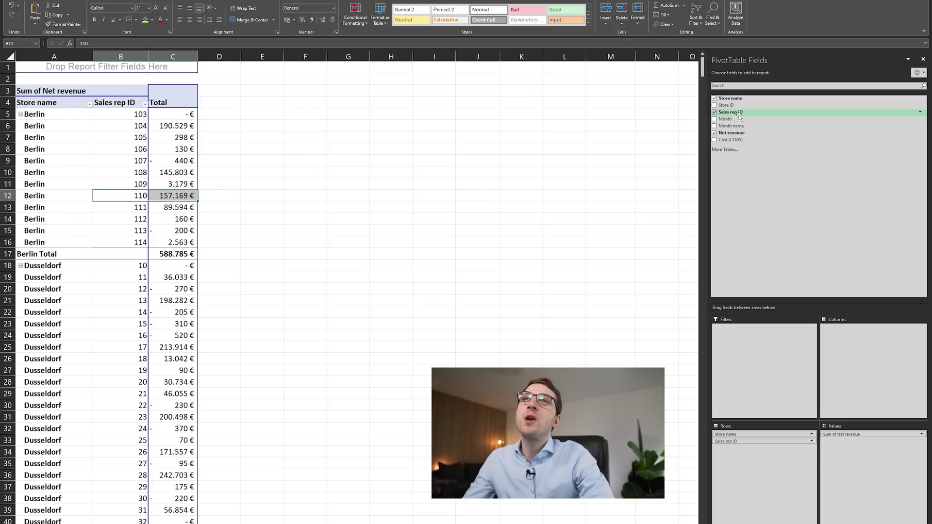
drag(732, 141, 852, 444)
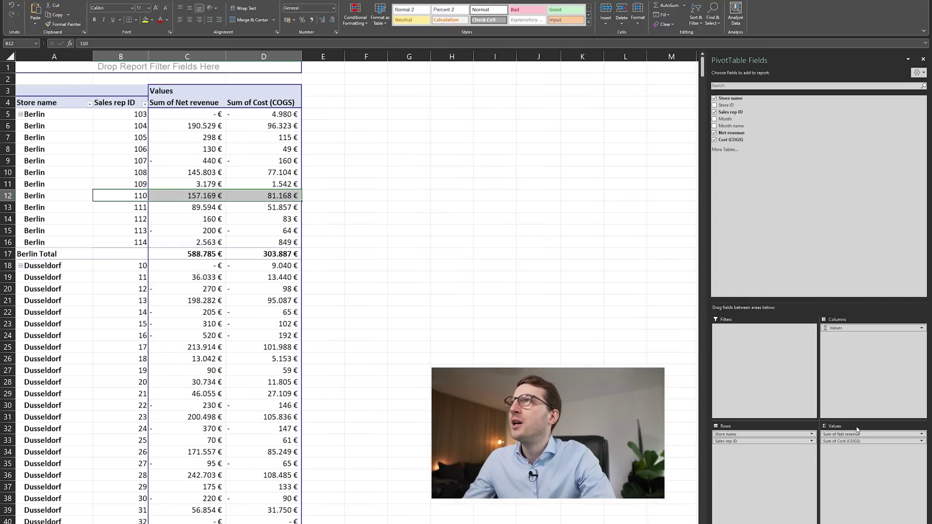
click(203, 107)
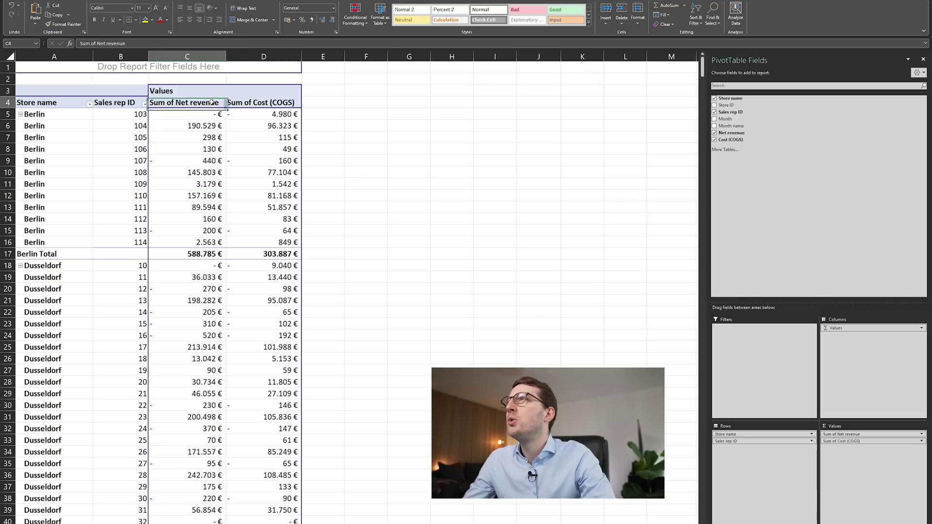
click(286, 104)
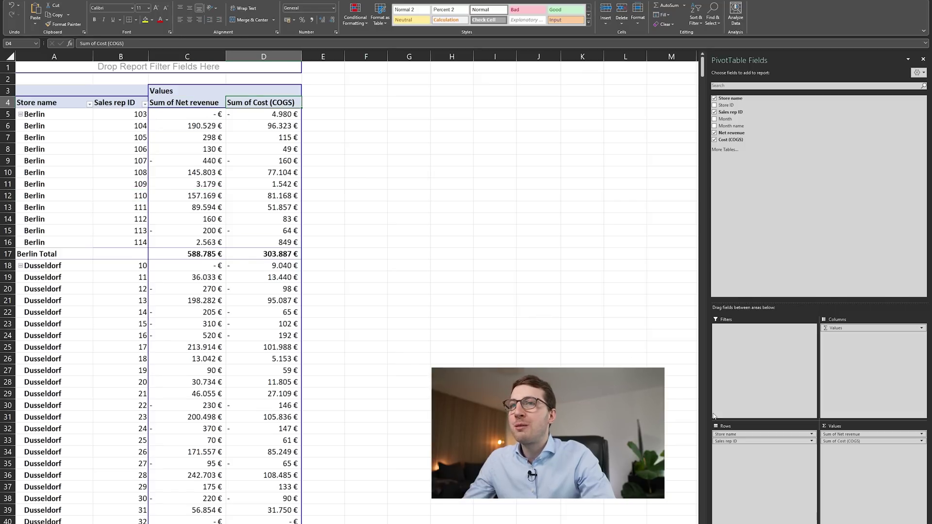
drag(734, 441, 485, 242)
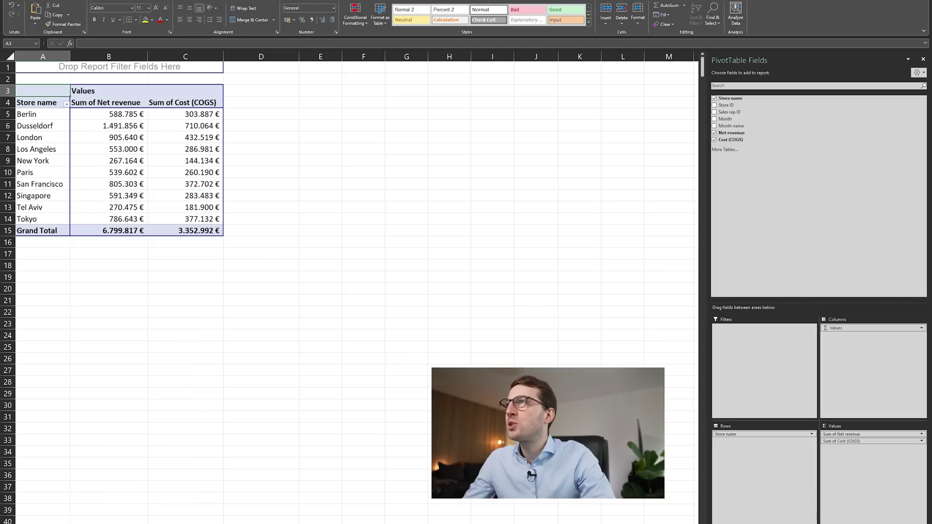
In D5, enter a formula subtracting Berlin's Sum of Cost (COGS) from its Sum of Net revenue using the PivotTable cells.
click(297, 196)
click(108, 56)
click(186, 56)
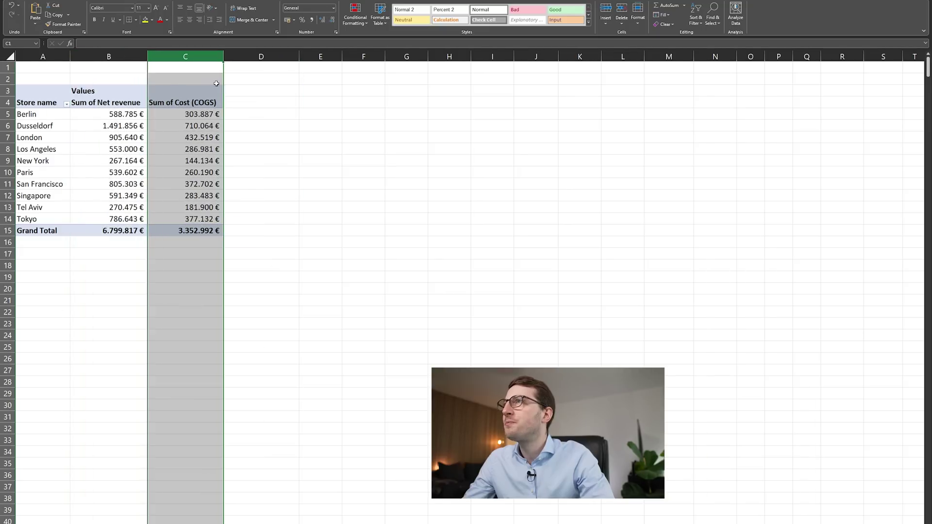
click(260, 115)
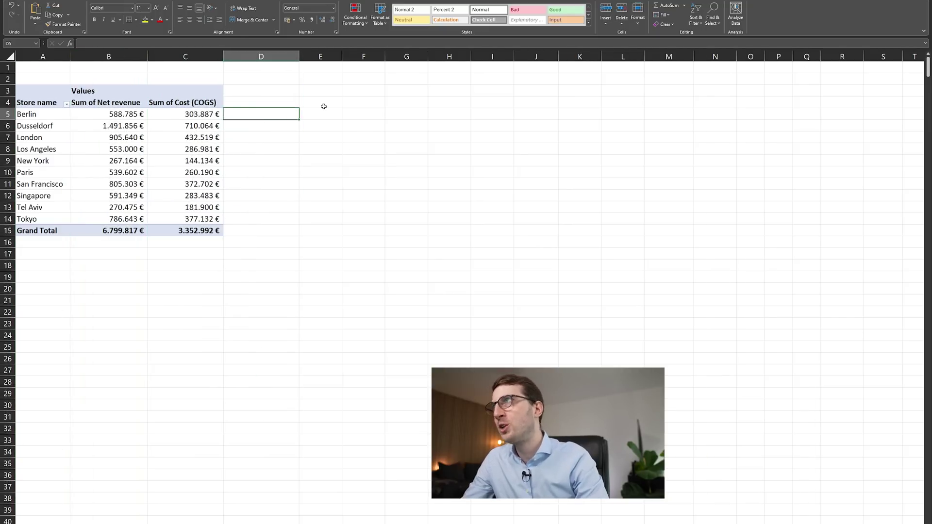
text(=)
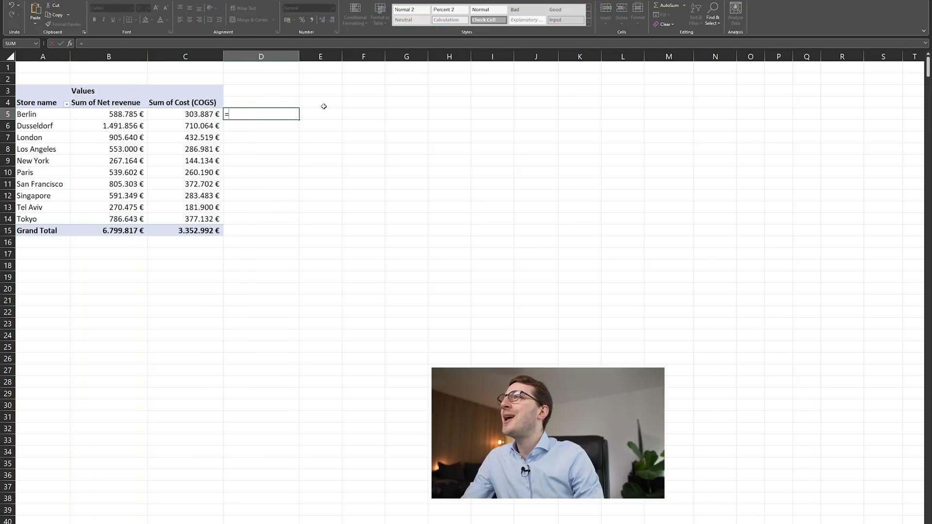
key(Left)
key(Left)
text(-)
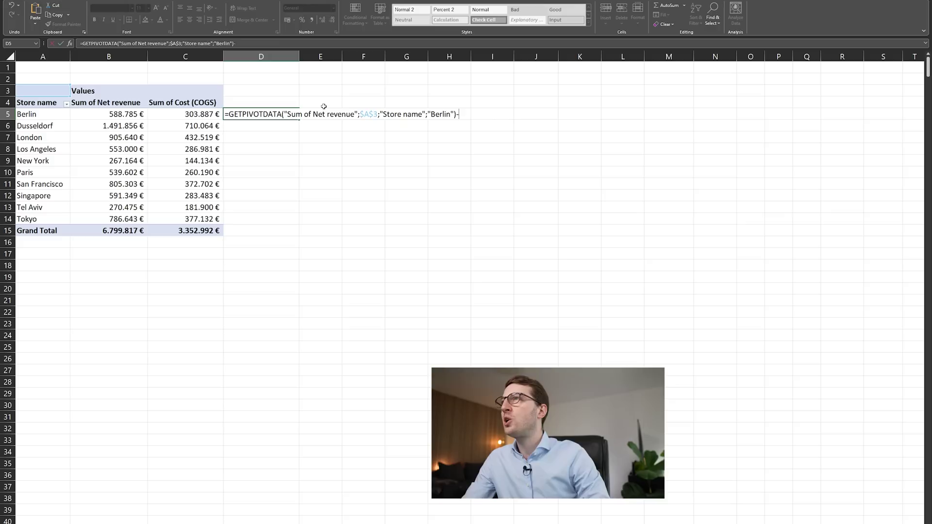
key(Left)
key(Return)
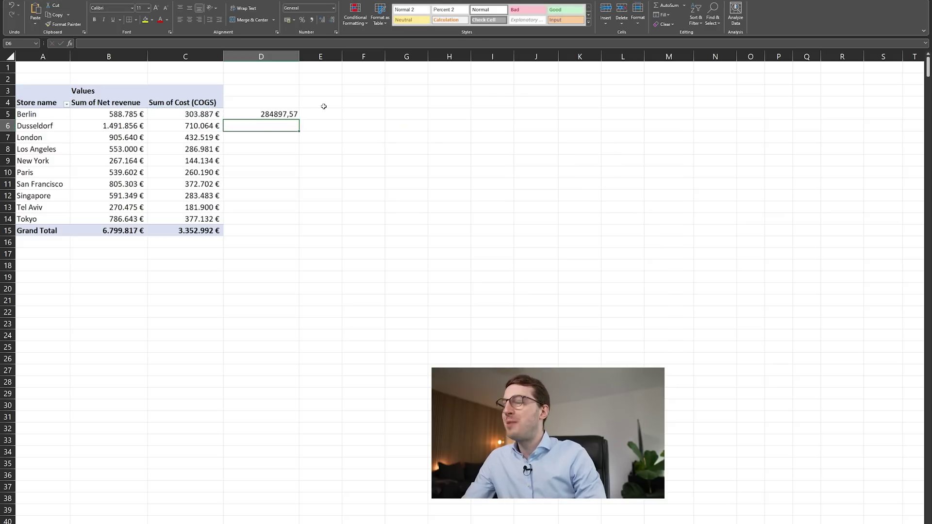
Enter the header Gross margin in D4, above the formula beside the PivotTable.
key(Up)
key(Up)
text(Gross ma)
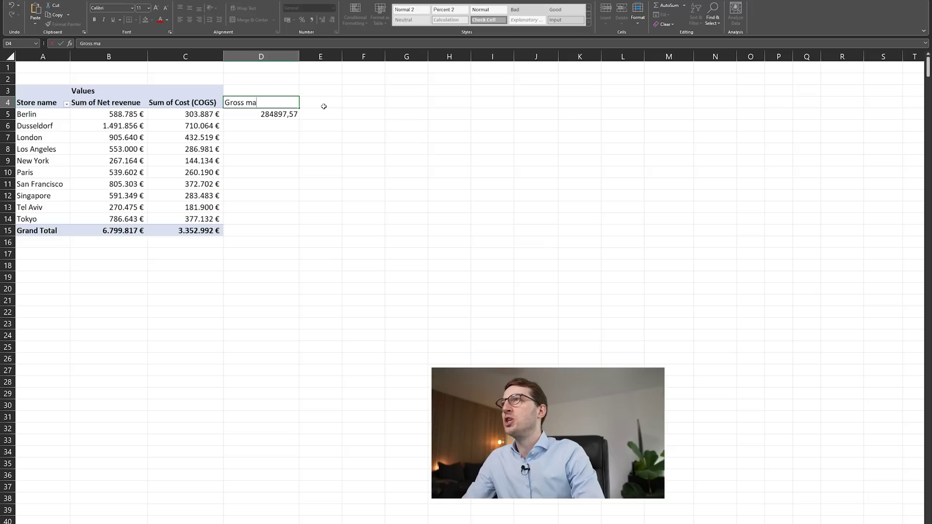
text(rgin)
key(Return)
Copy the gross margin formula from D5 down to D14 for all stores.
key(ctrl+c)
key(Left)
key(ctrl+Down)
key(Right)
key(Up)
key(ctrl+shift+Up)
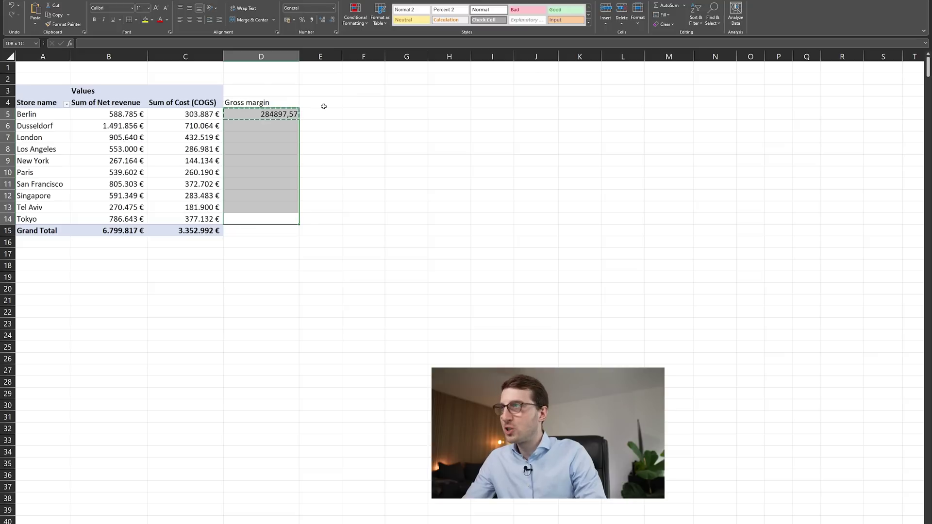
key(ctrl+v)
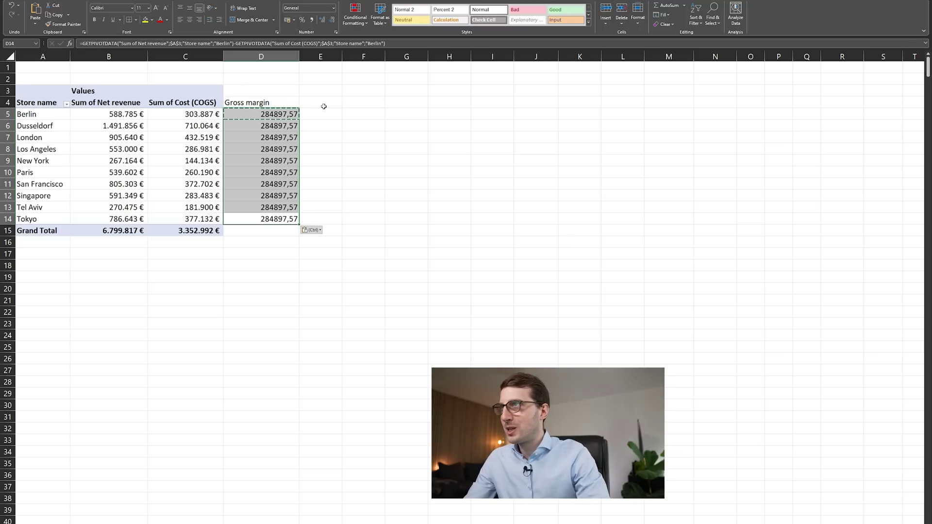
Inspect the GETPIVOTDATA formulas in several Gross margin cells to see which store each one references.
click(272, 115)
key(F2)
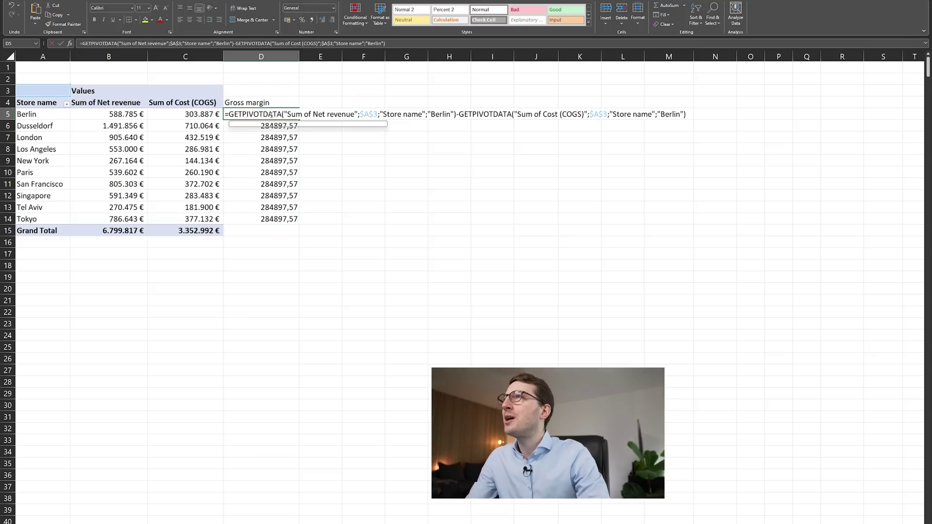
double_click(272, 137)
key(Escape)
double_click(274, 173)
key(Escape)
double_click(279, 204)
key(Escape)
Clear the Gross margin header and formulas in D4:D14.
click(323, 162)
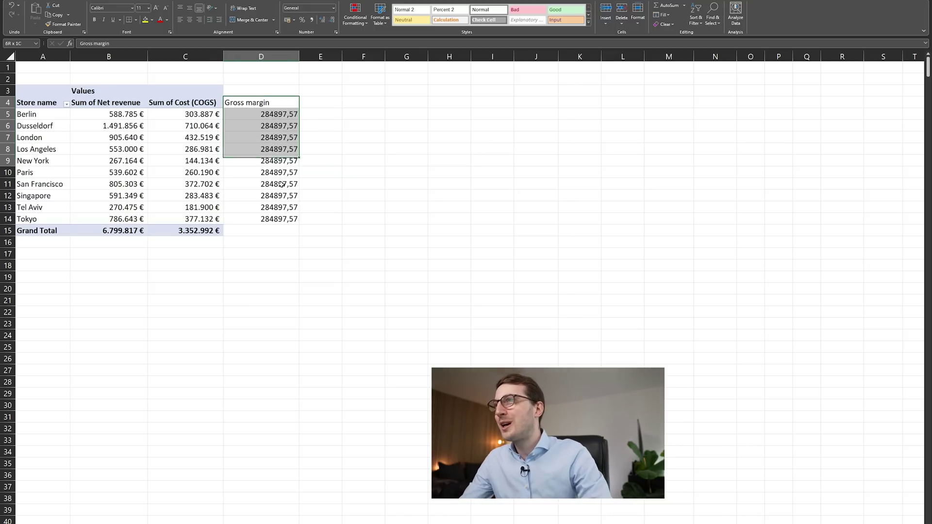
drag(287, 101, 291, 222)
key(Delete)
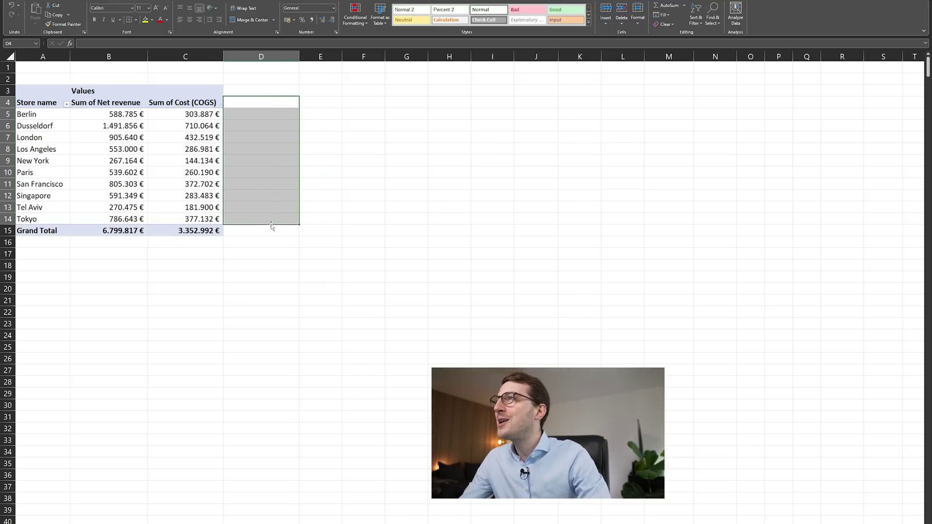
Copy the whole PivotTable A3:C15 and paste it as values only starting at E3.
drag(218, 233, 19, 90)
key(ctrl+c)
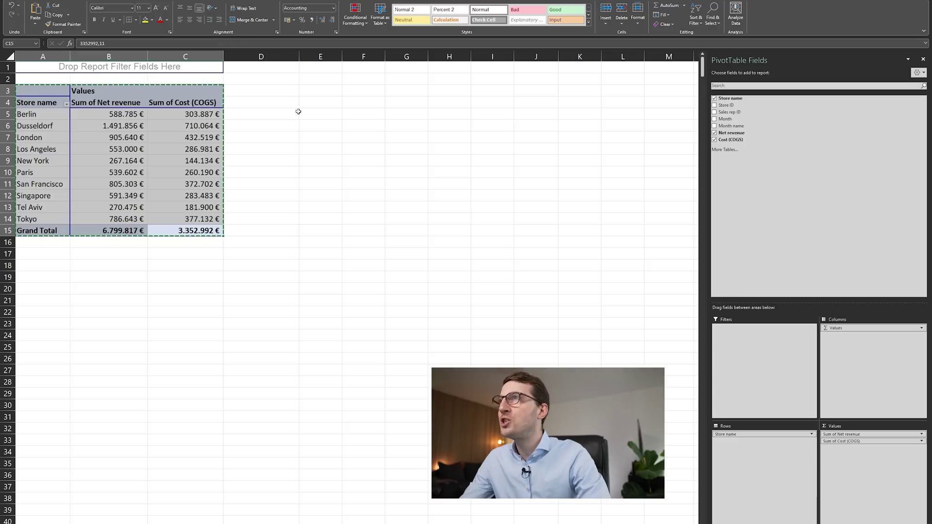
click(323, 90)
key(ctrl+alt+v)
key(v)
key(Return)
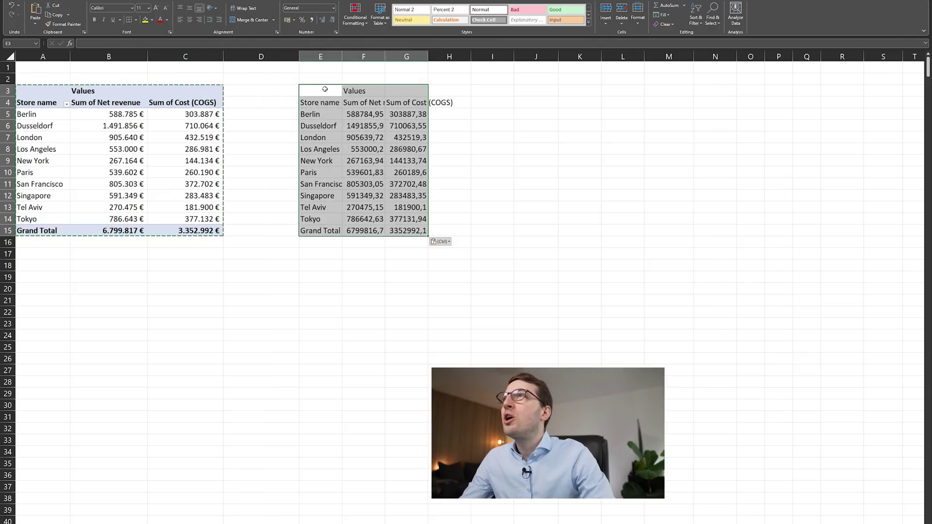
Fit the widths of columns E to G to their contents.
drag(320, 57, 406, 56)
double_click(428, 57)
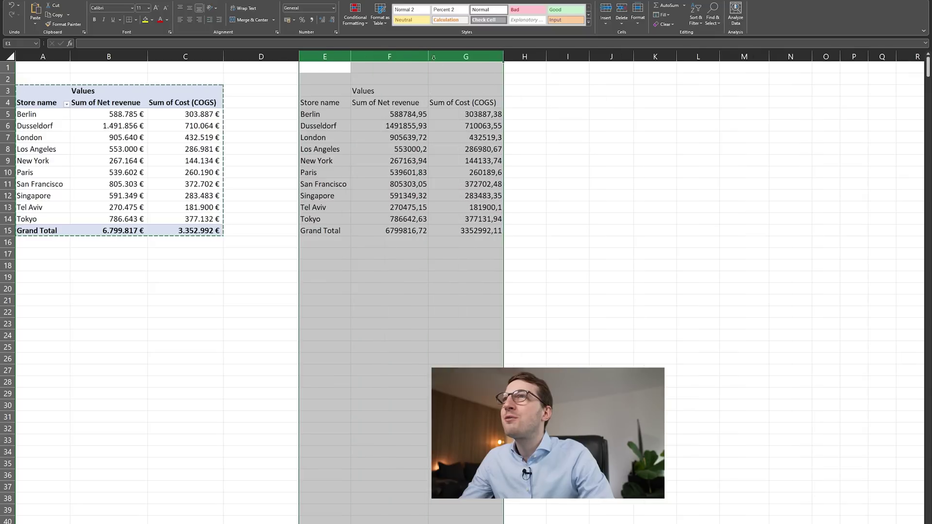
click(541, 162)
Format F5:H15 as Accounting with the euro symbol and no decimal places.
drag(422, 116, 518, 234)
key(ctrl+1)
click(286, 77)
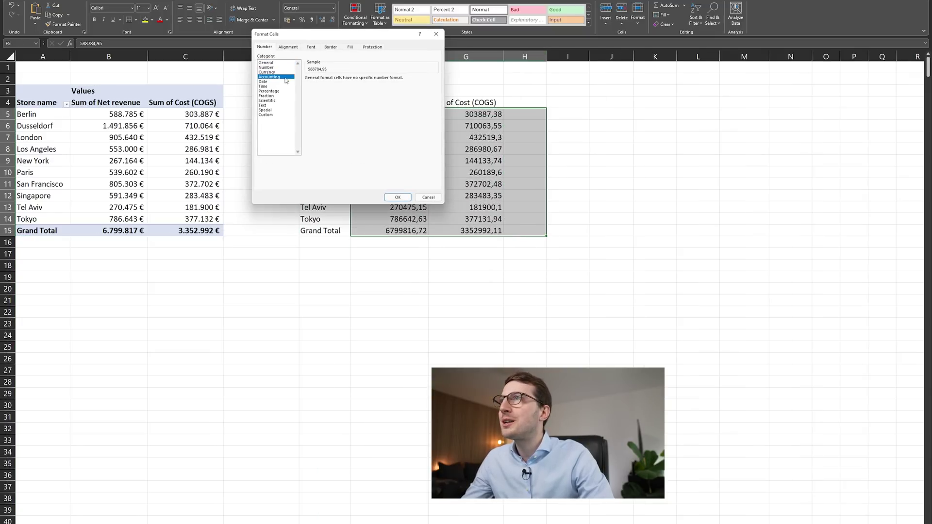
click(355, 81)
click(354, 80)
click(398, 197)
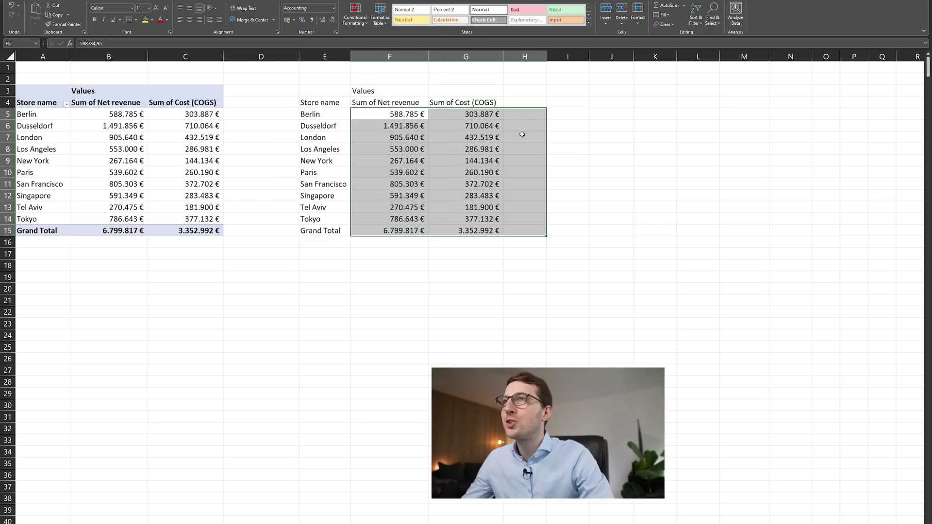
Calculate Berlin's gross margin in H5 with the formula =F5-G5.
click(528, 117)
text(=)
key(Left)
key(Left)
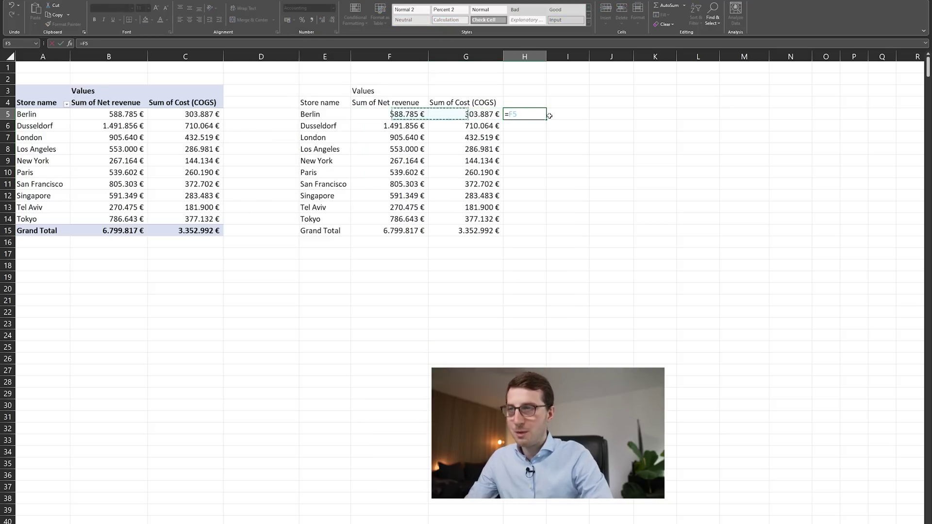
text(-)
key(Left)
key(ctrl+Return)
Copy the H5 formula down through the Grand Total row at H15 and fit column H to its contents.
key(ctrl+c)
key(Left)
key(ctrl+Down)
key(Right)
key(ctrl+shift+Up)
key(ctrl+v)
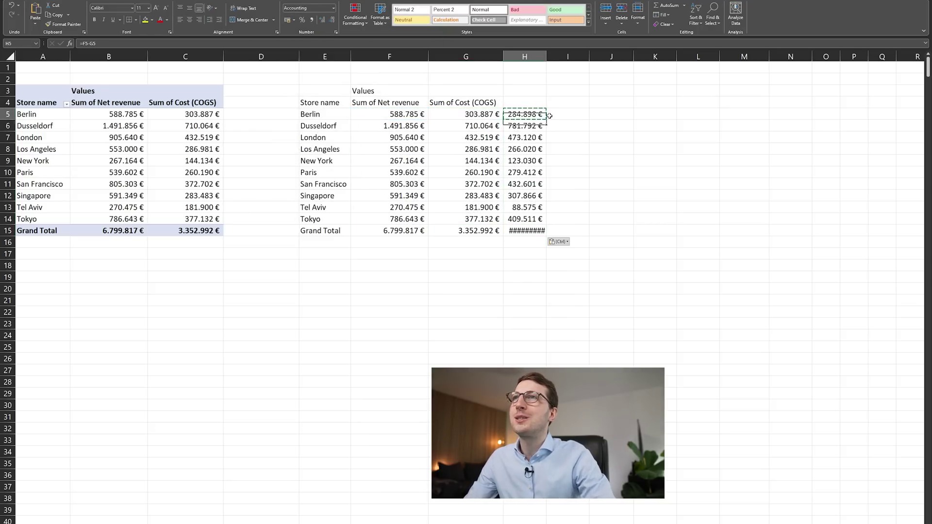
double_click(548, 60)
click(573, 95)
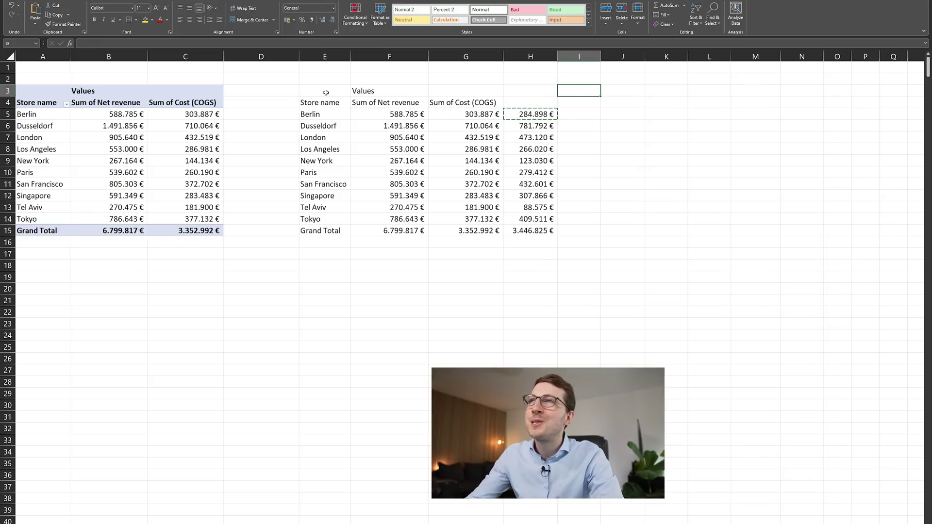
Clear the values-only copy and its margin formulas from columns E to H.
click(188, 136)
click(348, 135)
click(466, 149)
click(531, 173)
click(336, 88)
key(ctrl+a)
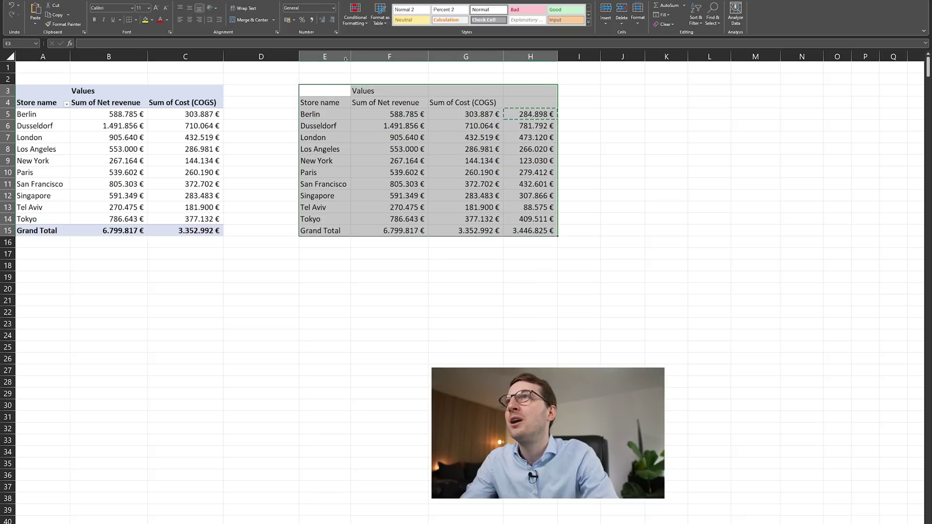
mouse_move(333, 49)
mouse_down()
mouse_move(466, 58)
mouse_move(519, 72)
mouse_up()
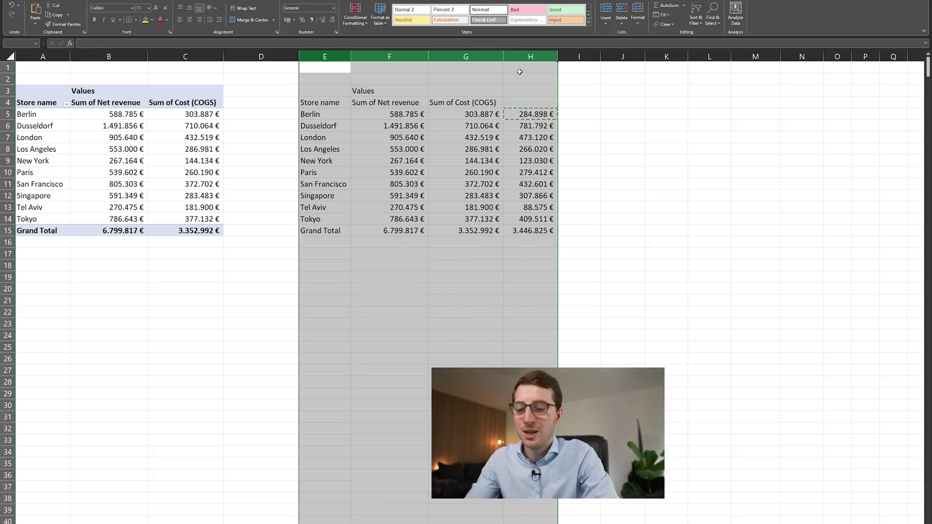
key(Delete)
click(202, 125)
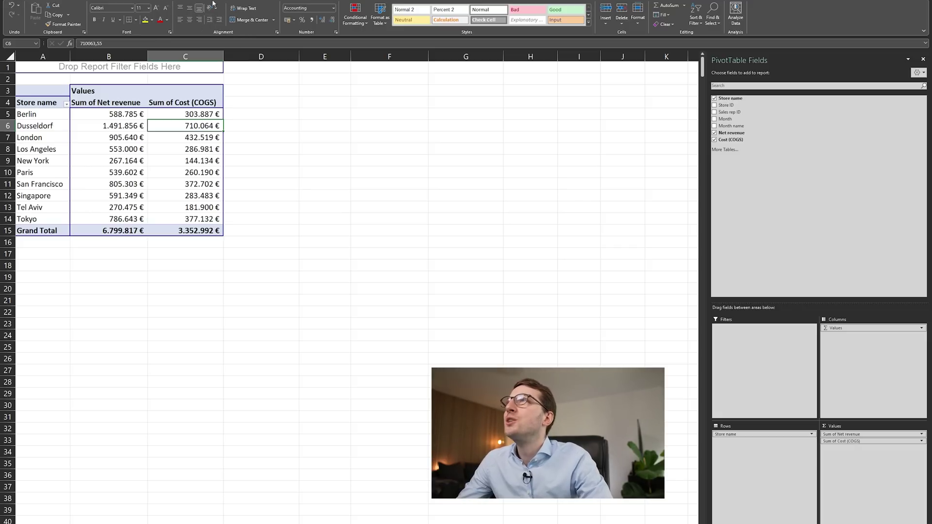
click(245, 1)
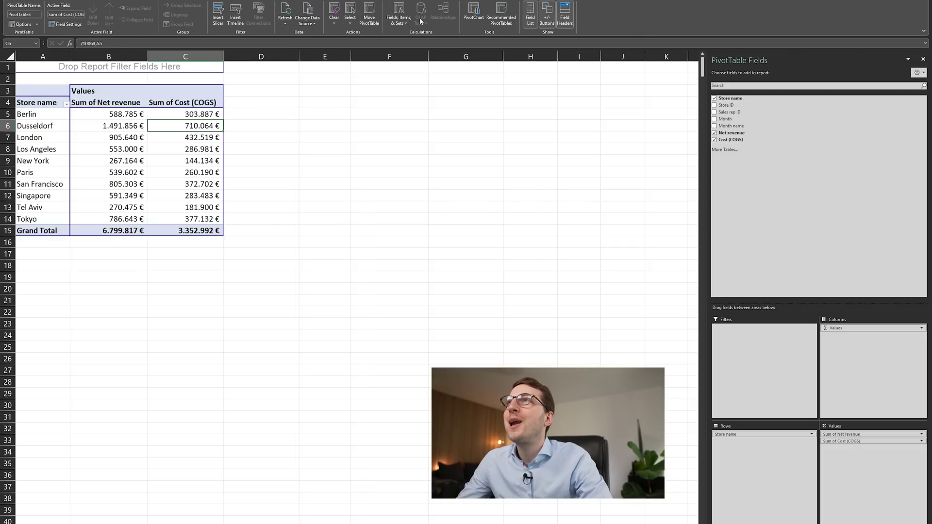
click(396, 20)
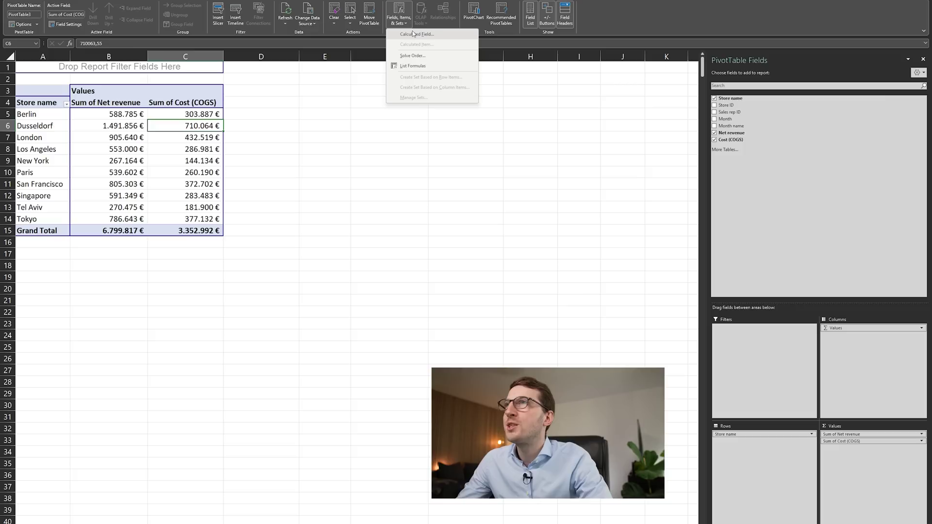
click(396, 20)
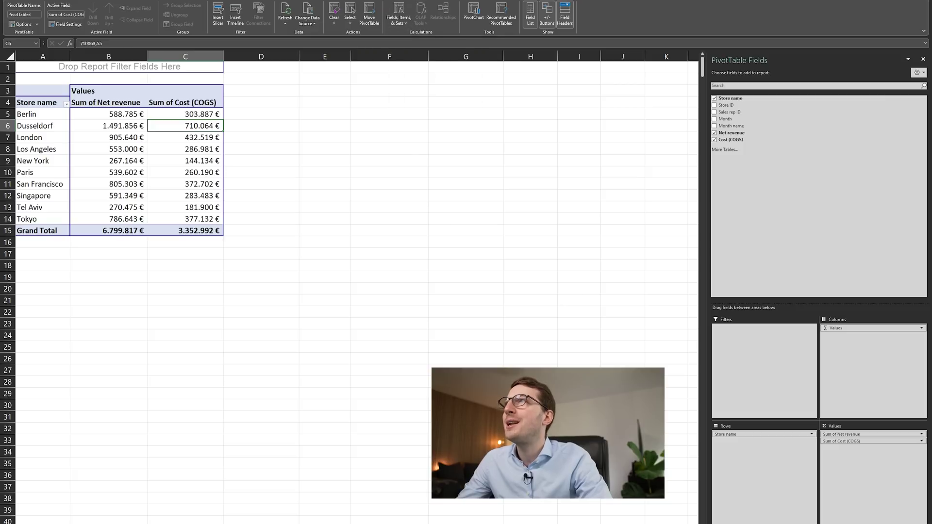
click(261, 184)
Start a new calculated field in the PivotTable and name it Gross margin (abs).
click(176, 138)
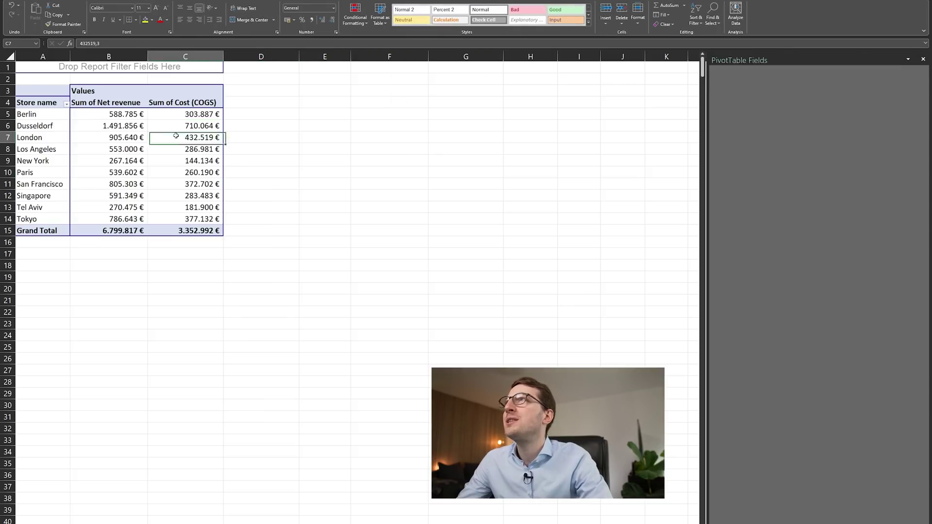
click(397, 1)
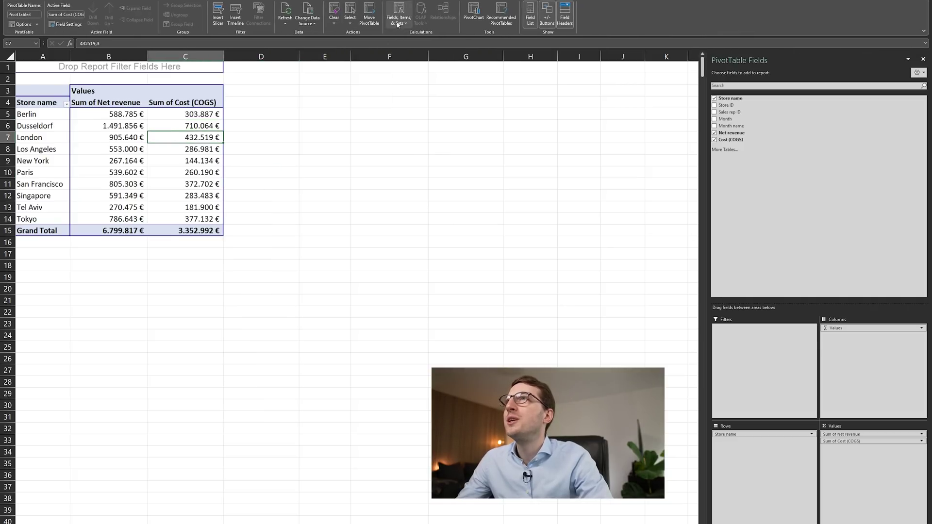
click(409, 22)
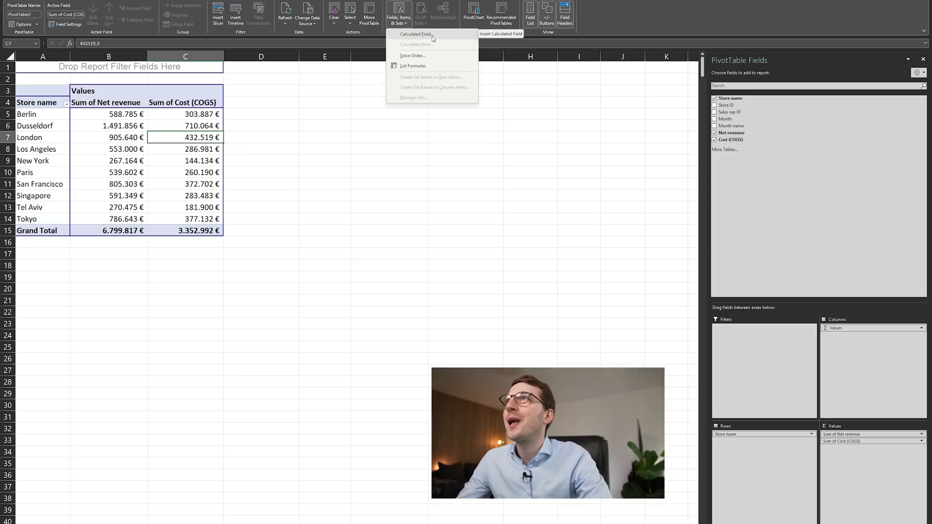
click(416, 34)
drag(367, 68, 406, 81)
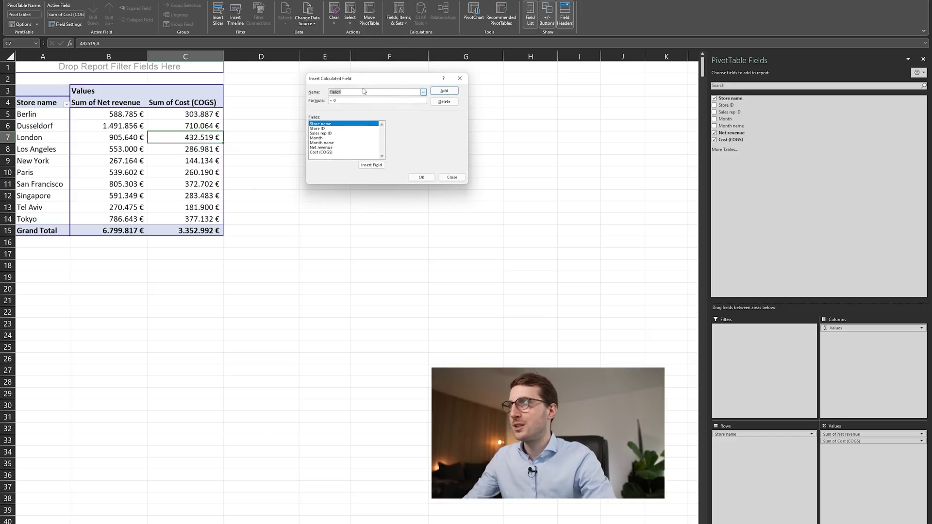
text(Gross margin (abs)
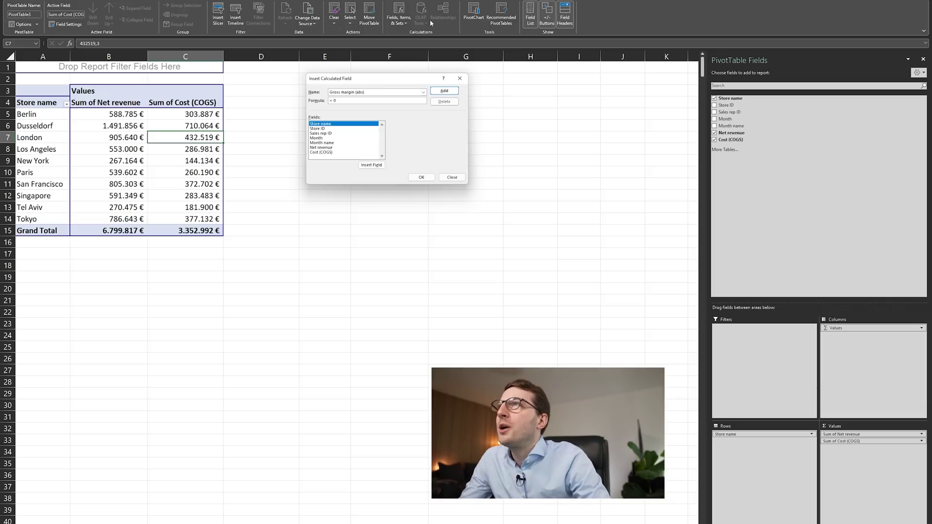
Set the Gross margin (abs) formula to 'Net revenue' - 'Cost (COGS)' and add the field.
click(328, 148)
click(377, 164)
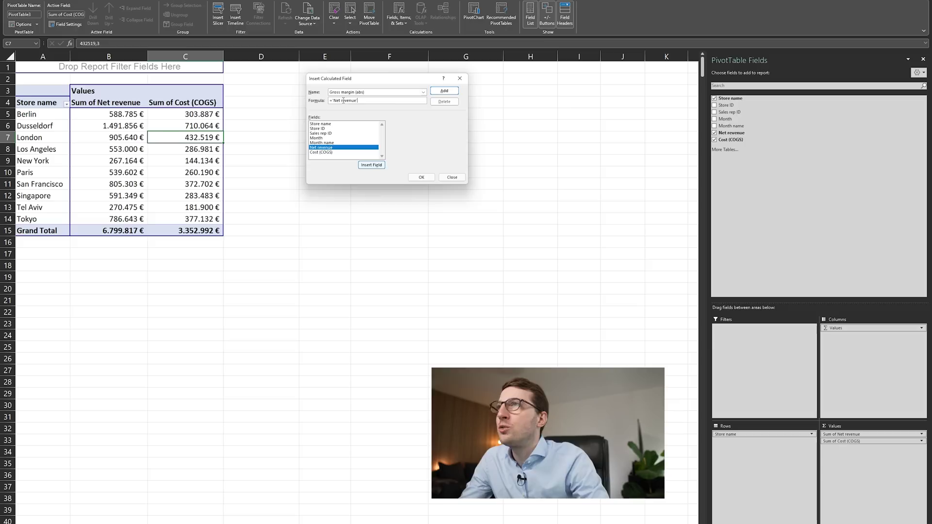
text(-)
click(318, 154)
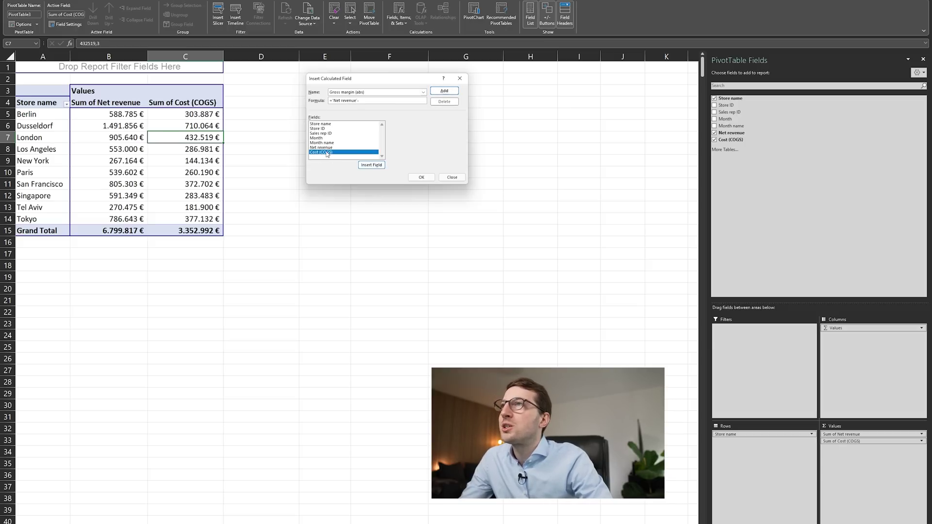
click(371, 165)
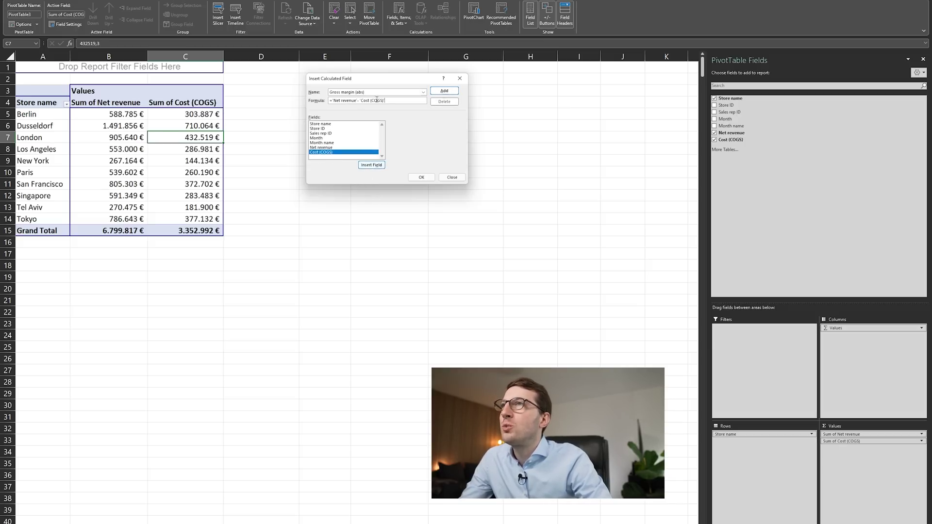
click(444, 91)
Begin a second calculated field with an empty formula and name it Gross margin (%).
click(334, 157)
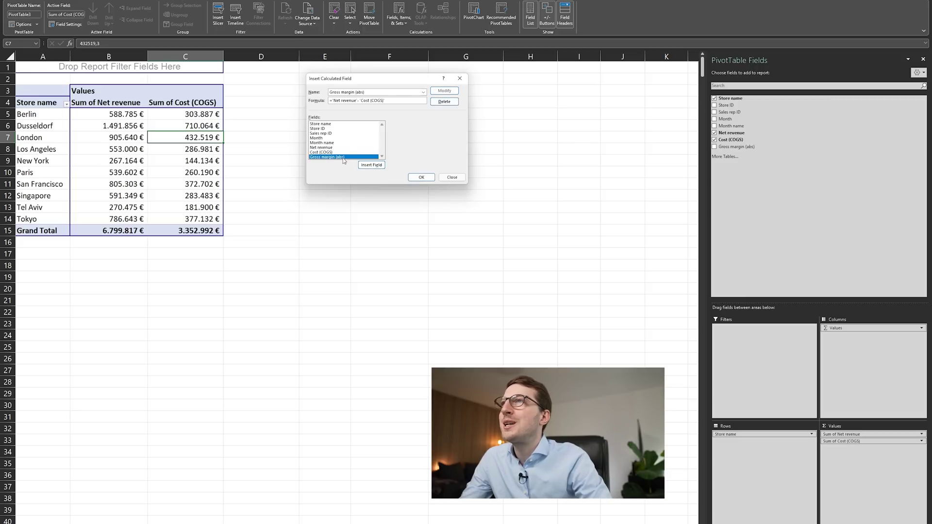
click(423, 92)
click(436, 131)
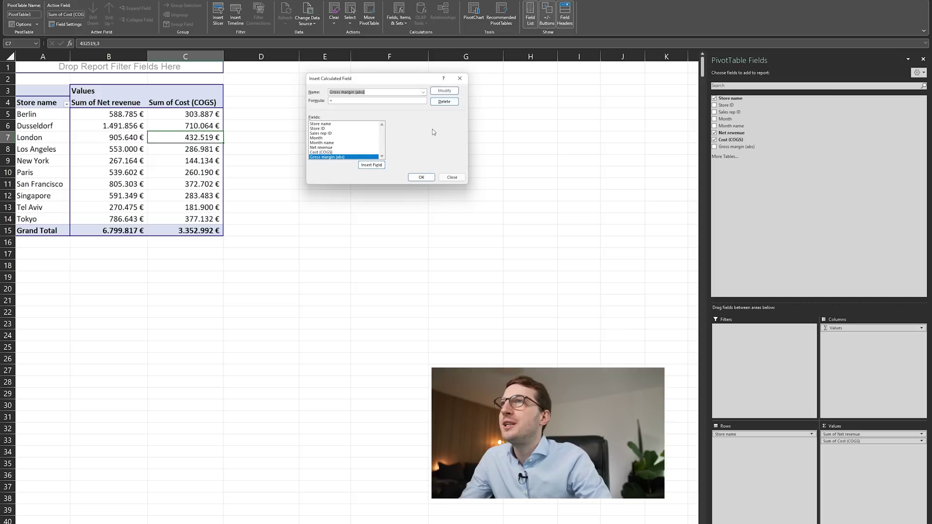
click(363, 94)
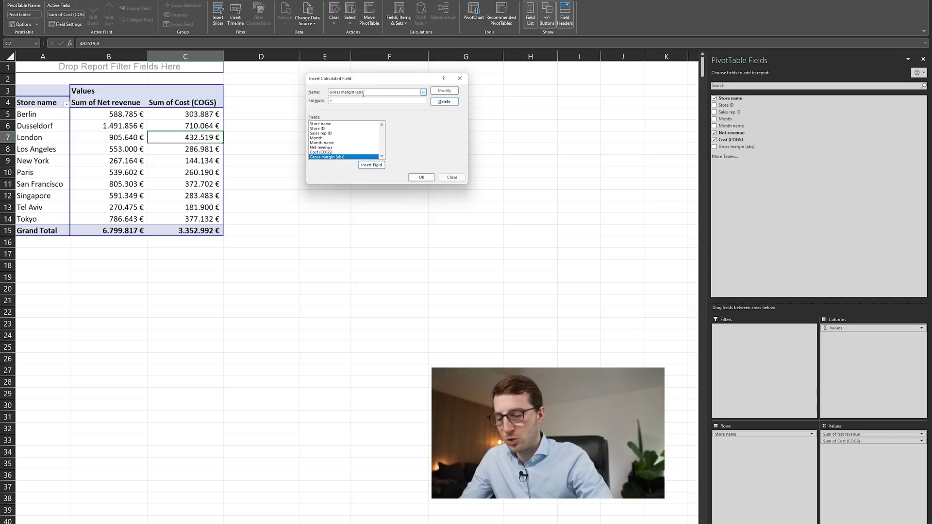
key(BackSpace)
key(BackSpace)
key(BackSpace)
text(%)
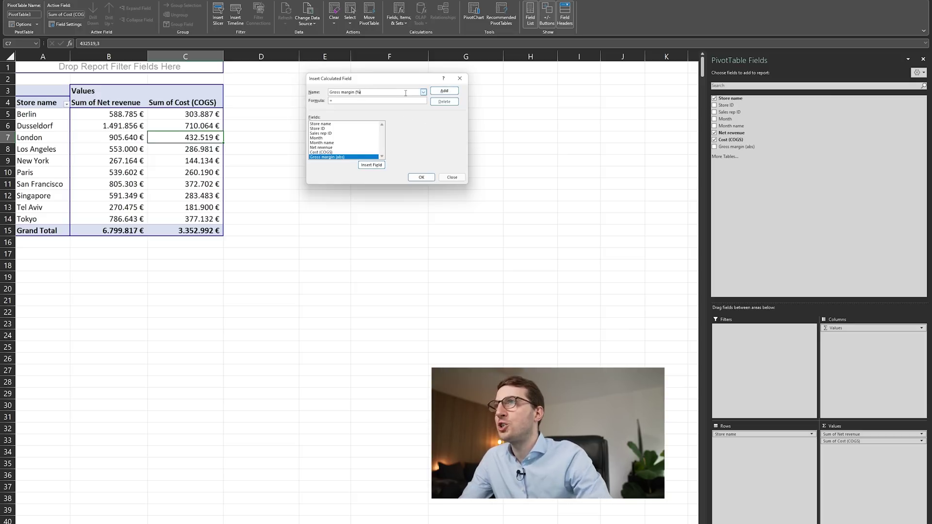
Set the Gross margin (%) formula to 'Gross margin (abs)' / 'Net revenue', add the field and finish the calculated-field definitions.
click(348, 100)
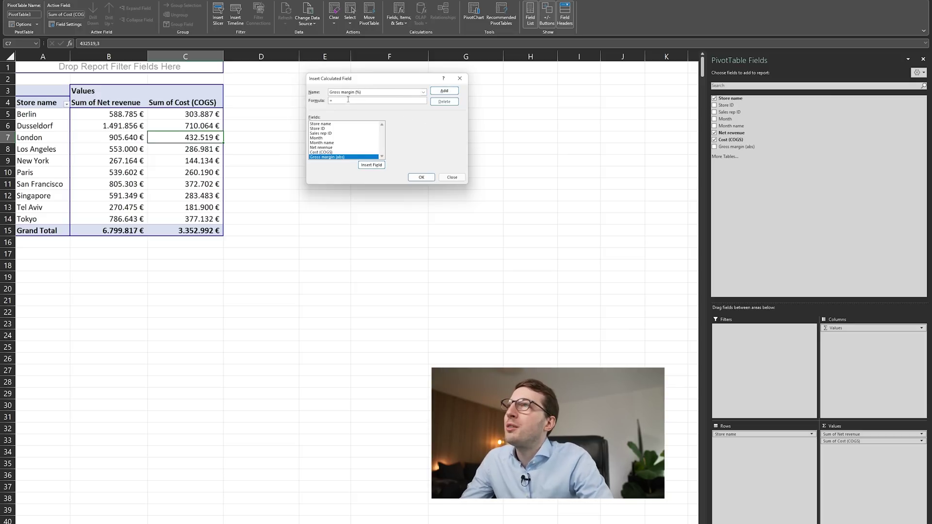
click(367, 166)
text(/)
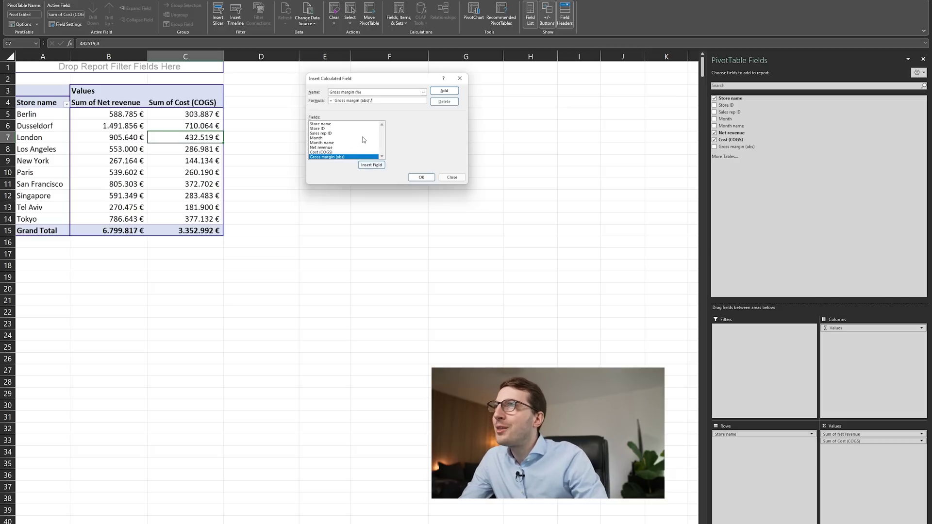
click(342, 148)
click(361, 166)
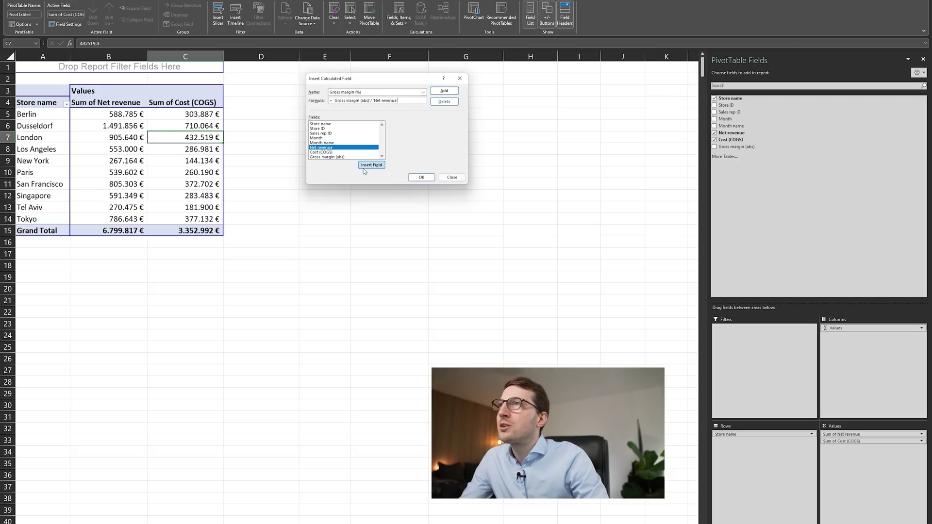
click(447, 92)
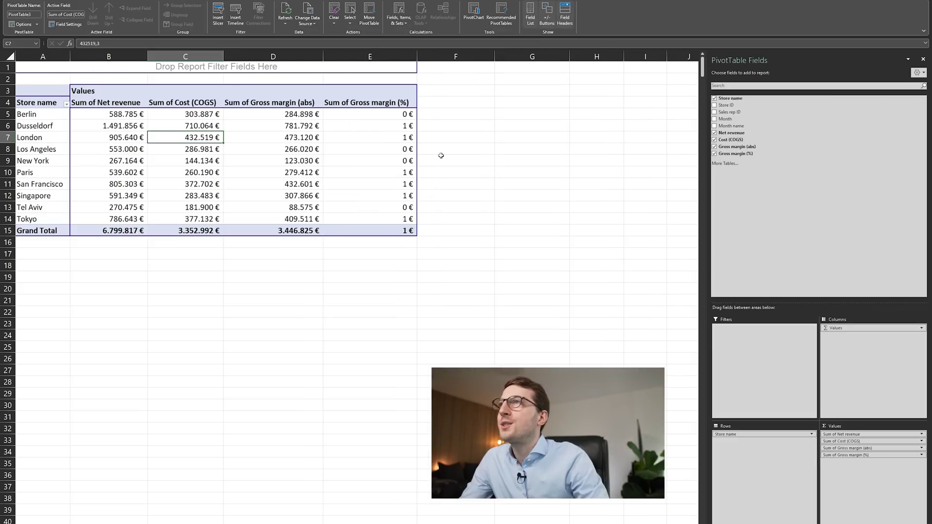
Format column E, which holds Sum of Gross margin (%), as Percentage with no decimal places.
click(444, 160)
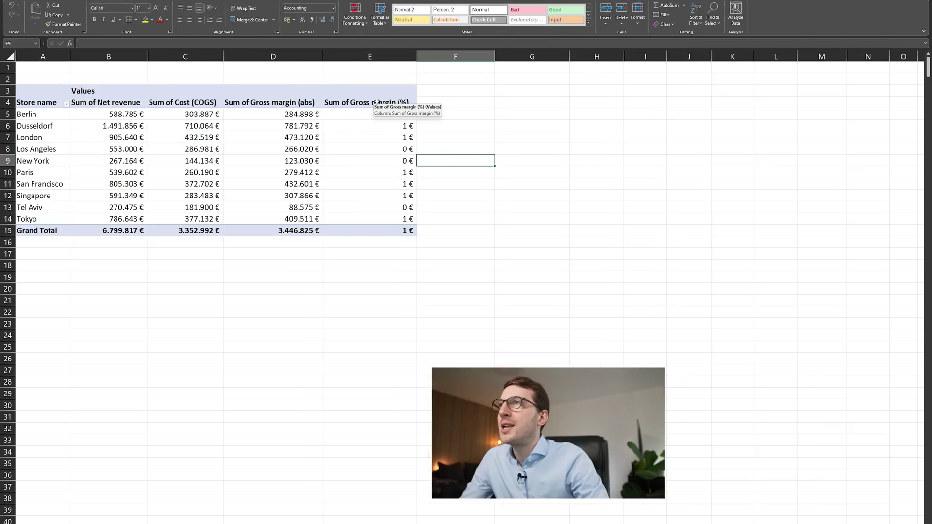
click(381, 57)
key(ctrl+1)
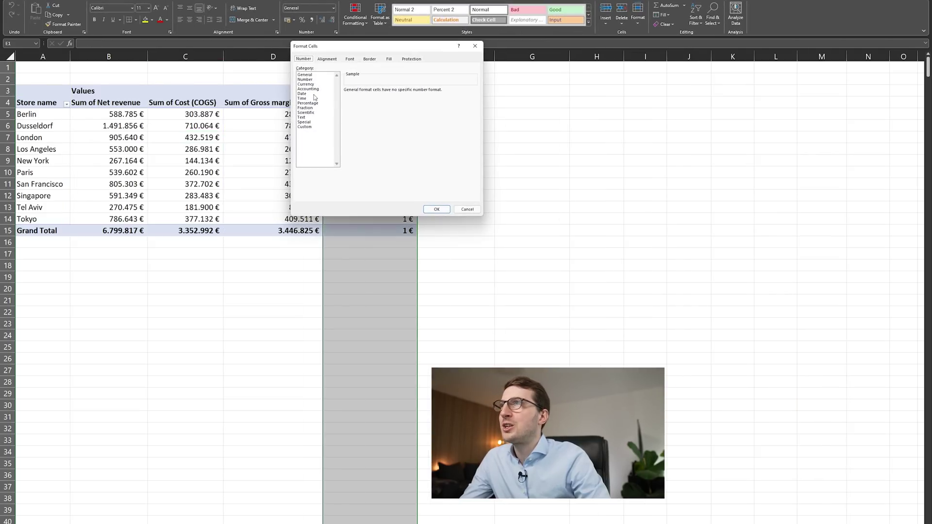
click(312, 104)
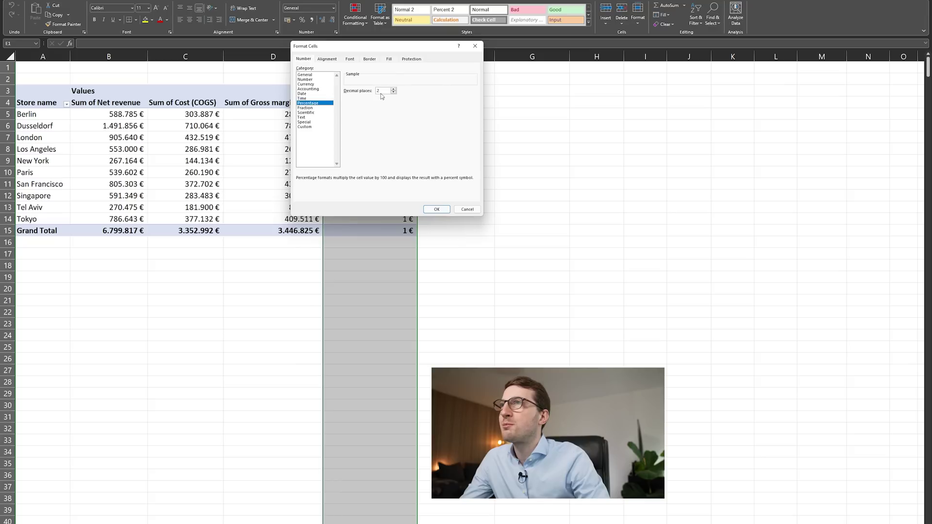
click(437, 209)
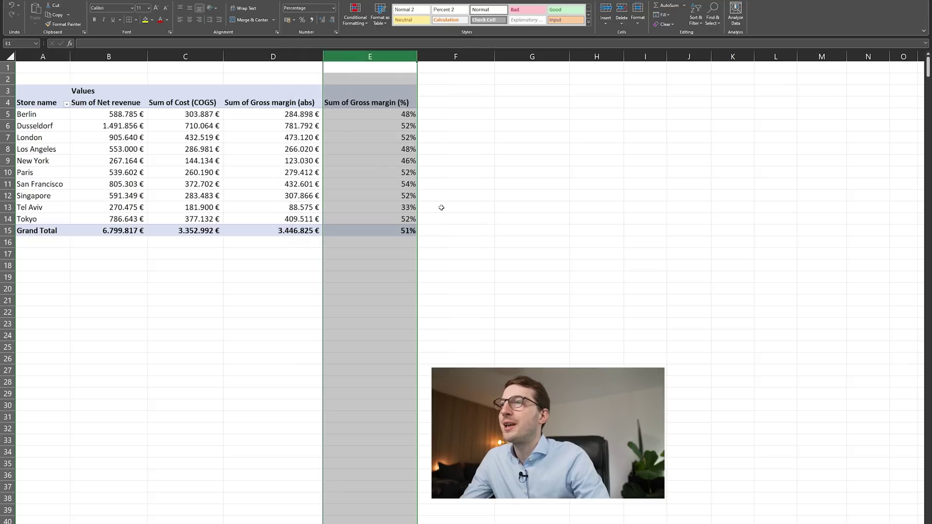
click(441, 207)
Remove Gross margin (abs) and Cost (COGS) from the PivotTable's values.
click(367, 139)
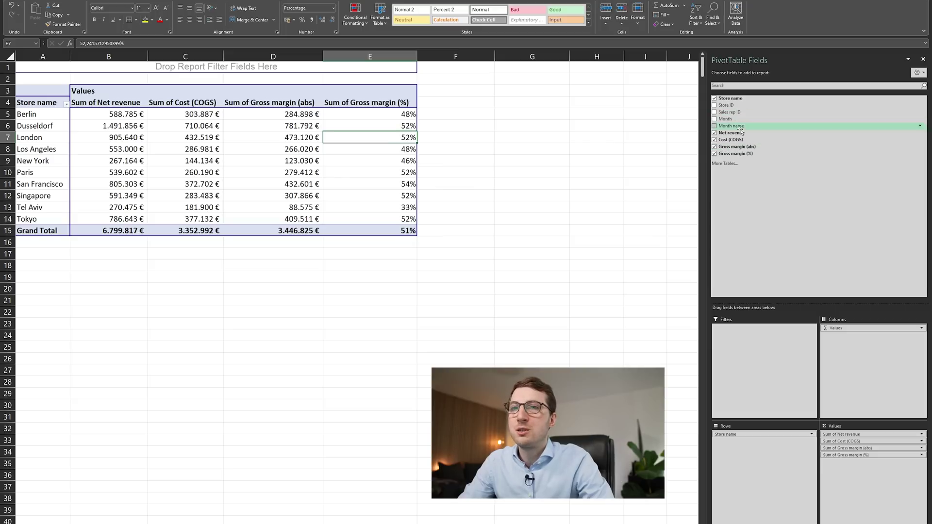
click(714, 146)
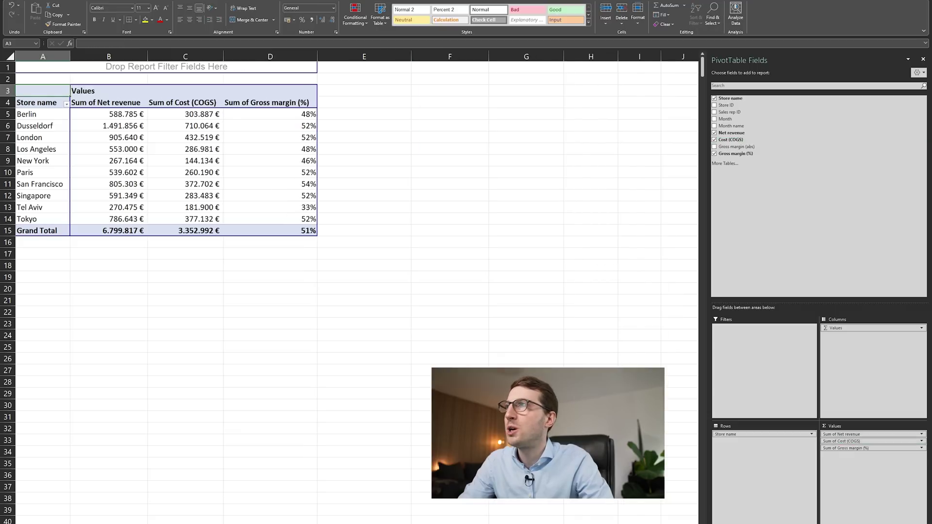
drag(842, 441, 784, 144)
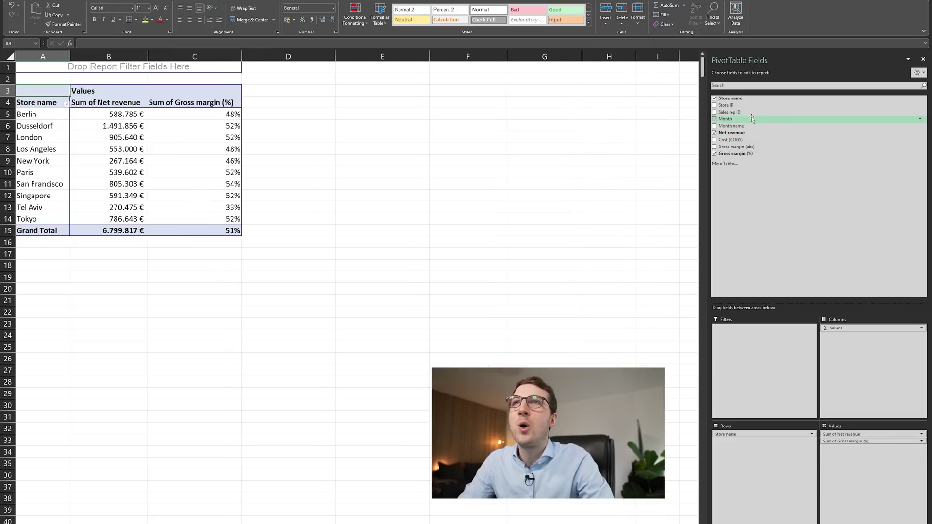
Replace Store name with Sales rep ID as the PivotTable's row field.
drag(752, 112, 752, 483)
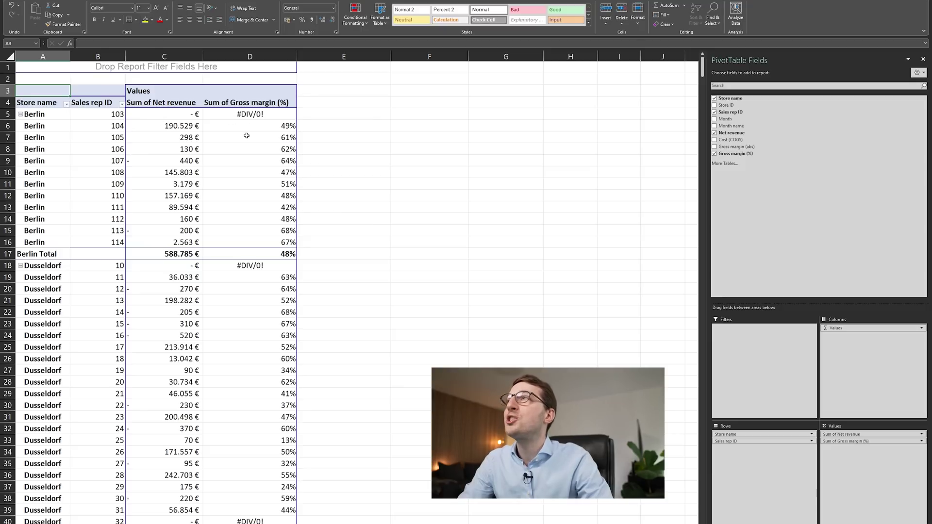
drag(737, 434, 610, 490)
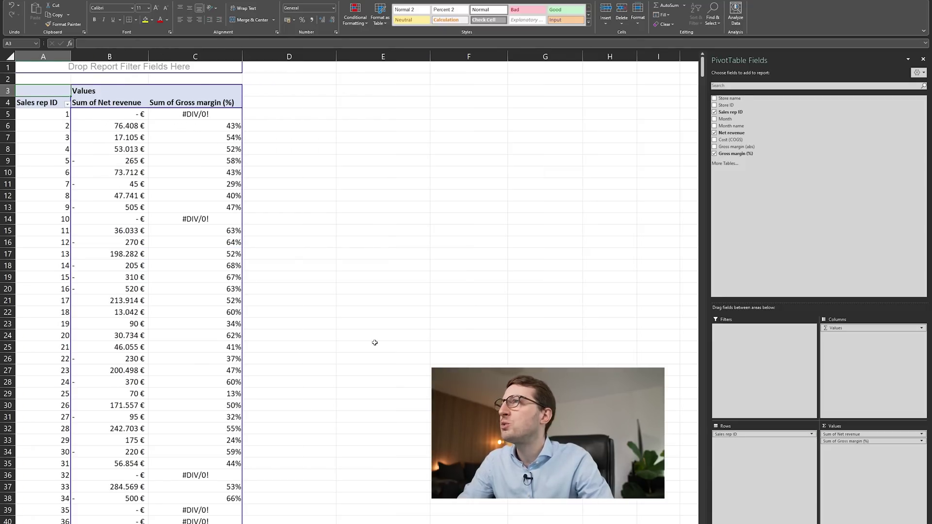
drag(375, 339, 375, 343)
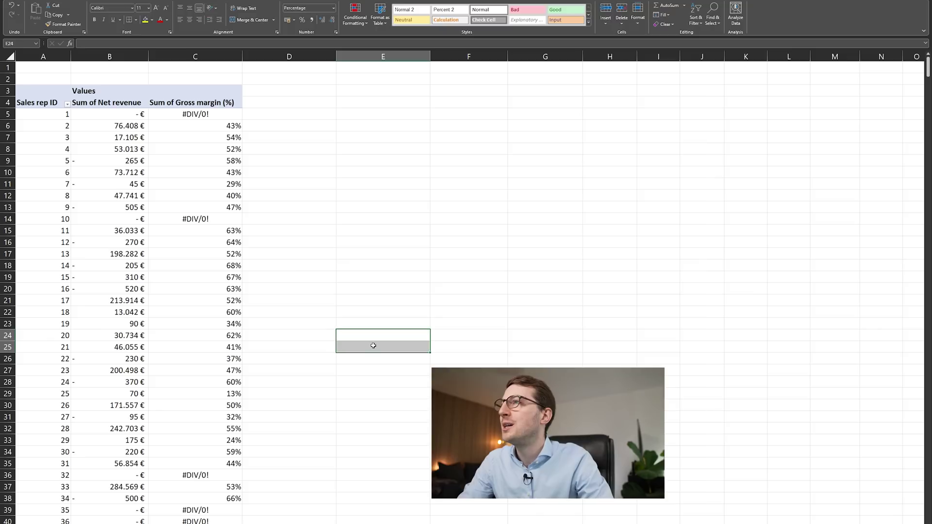
Sort the sales reps by Sum of Gross margin (%) from largest to smallest.
right_click(182, 140)
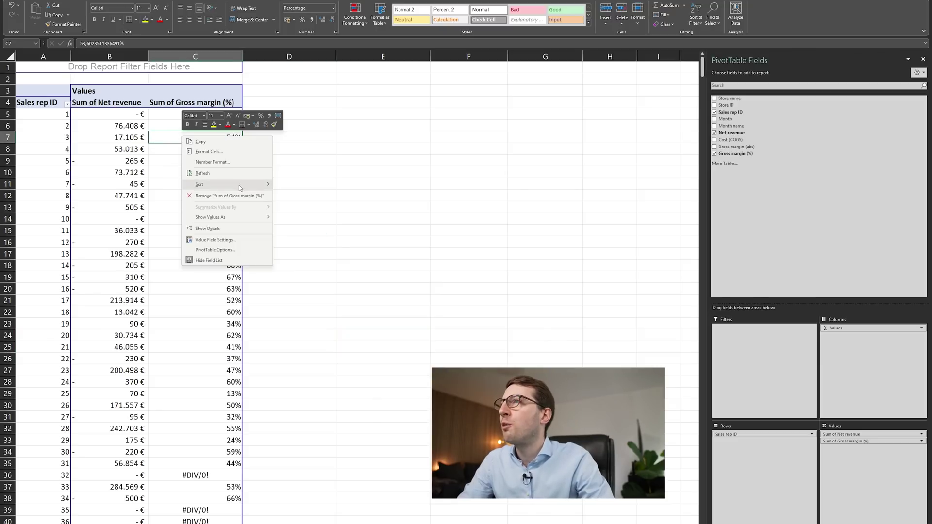
mouse_move(239, 186)
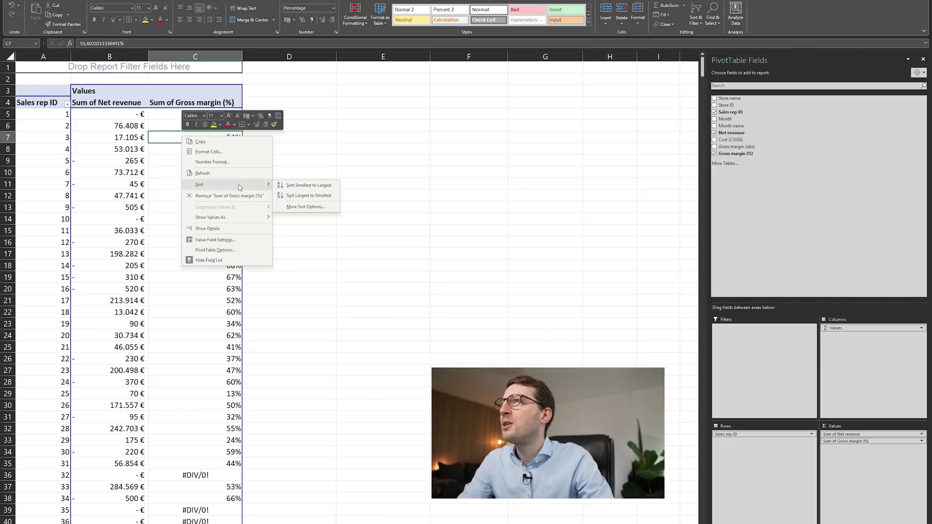
click(301, 196)
click(214, 174)
click(212, 278)
click(199, 233)
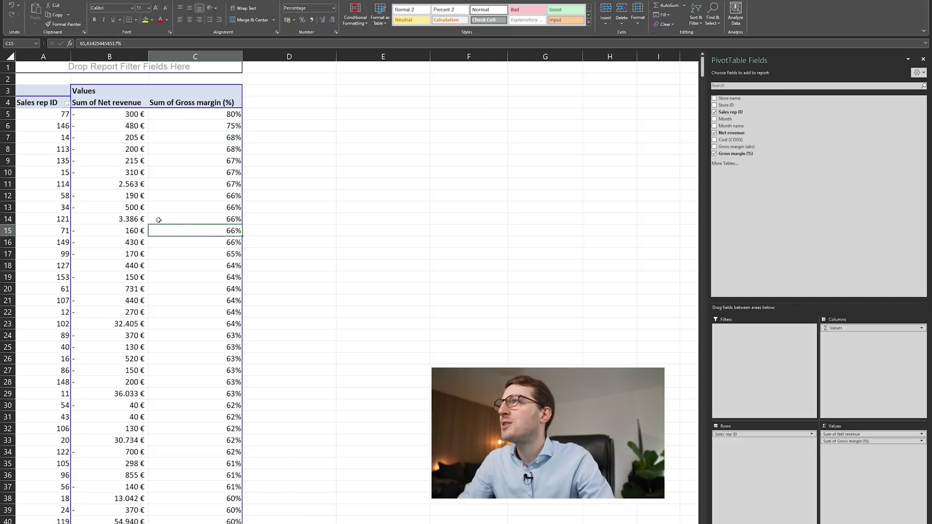
Examine the high-margin sales reps' net revenue alongside their gross margin percentage, focusing on those with sizeable positive revenue.
drag(118, 114, 126, 219)
click(126, 220)
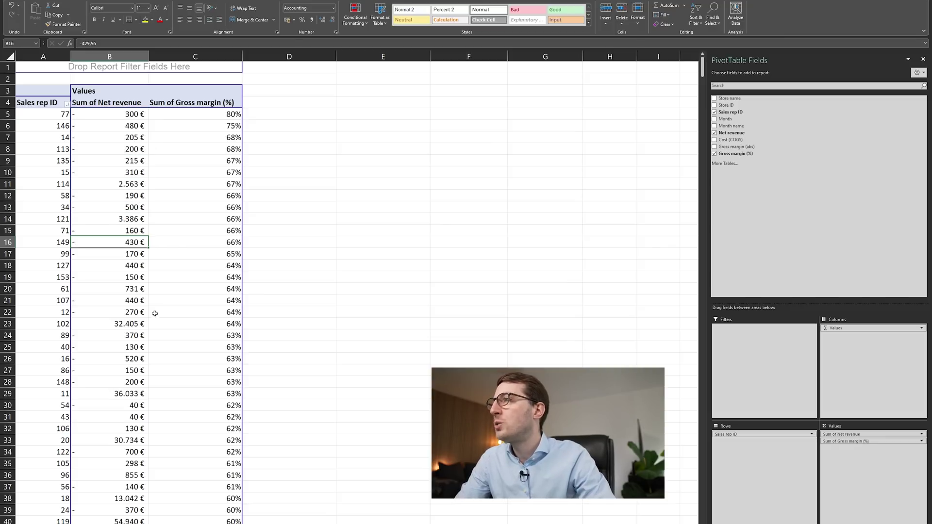
click(8, 323)
scroll(142, 194, down, 4)
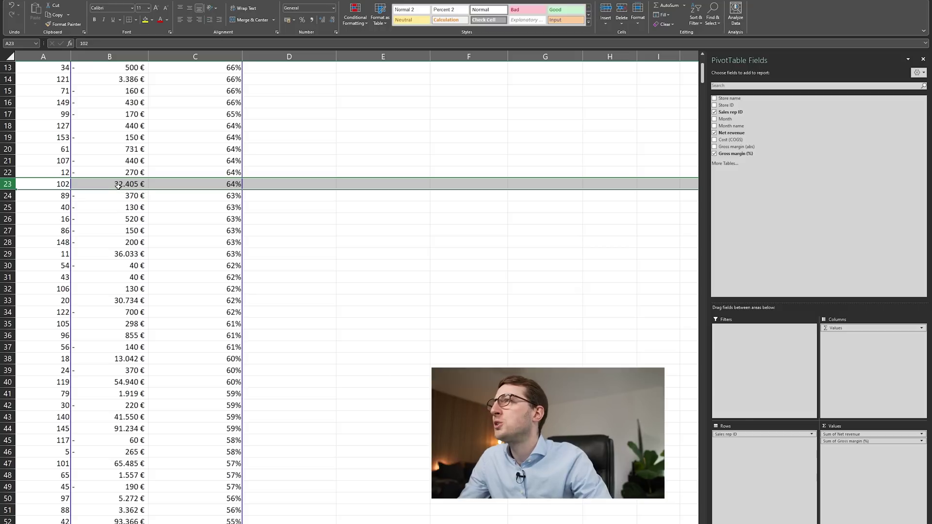
mouse_move(118, 187)
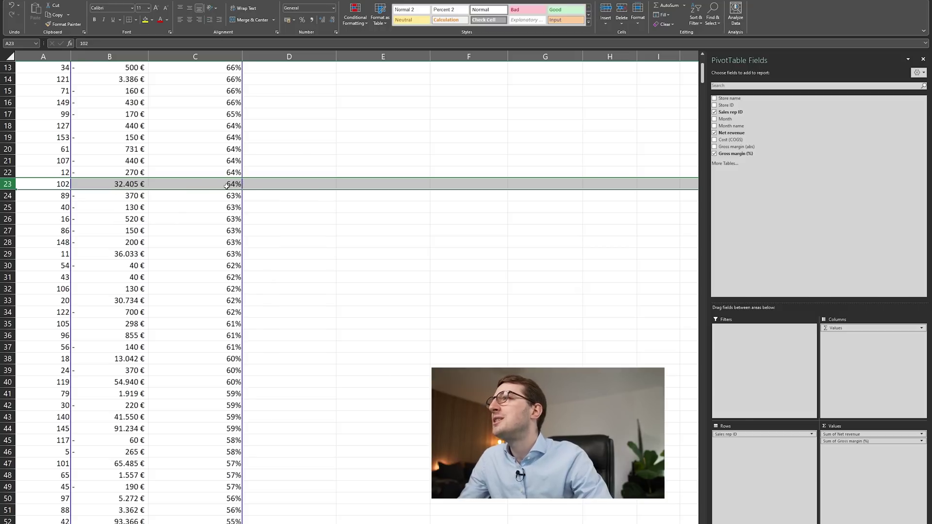
click(210, 184)
click(140, 254)
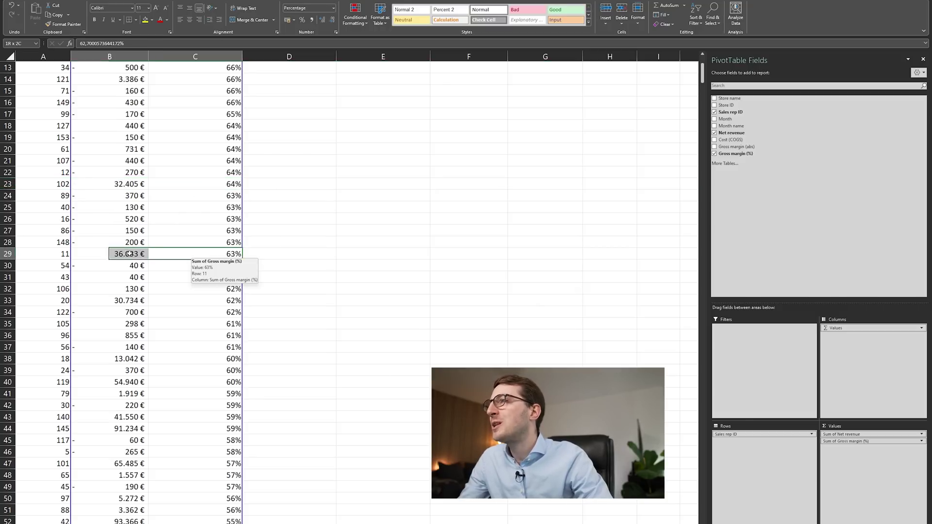
drag(131, 297, 199, 305)
drag(142, 387, 170, 384)
Examine the sales reps at the low end of the margin ranking, comparing net revenue and gross margin percentage in row 137.
scroll(173, 370, down, 20)
scroll(172, 370, down, 5)
scroll(173, 369, up, 7)
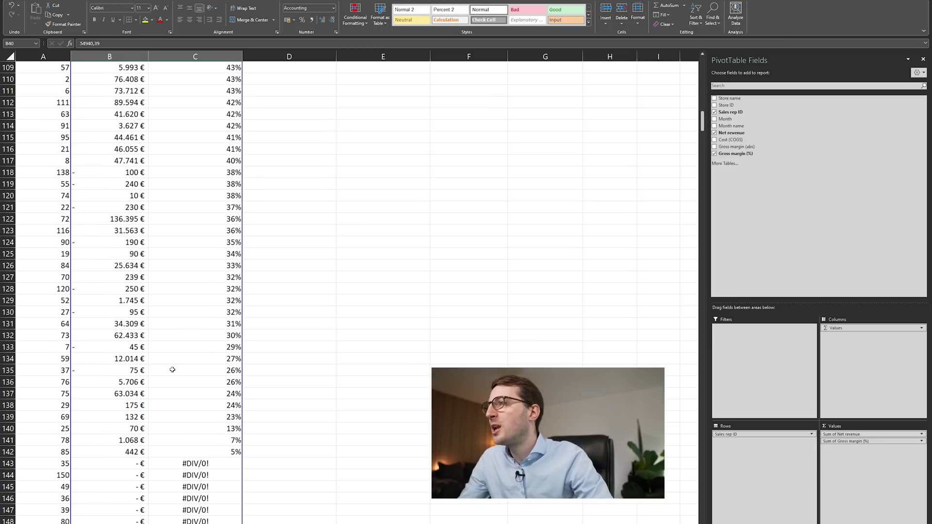
scroll(140, 397, up, 20)
scroll(145, 396, down, 20)
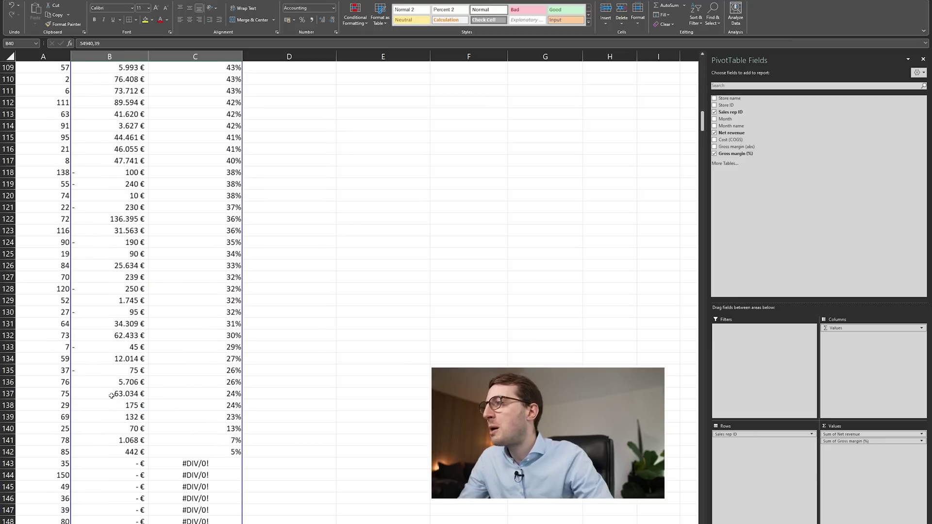
click(10, 393)
click(205, 393)
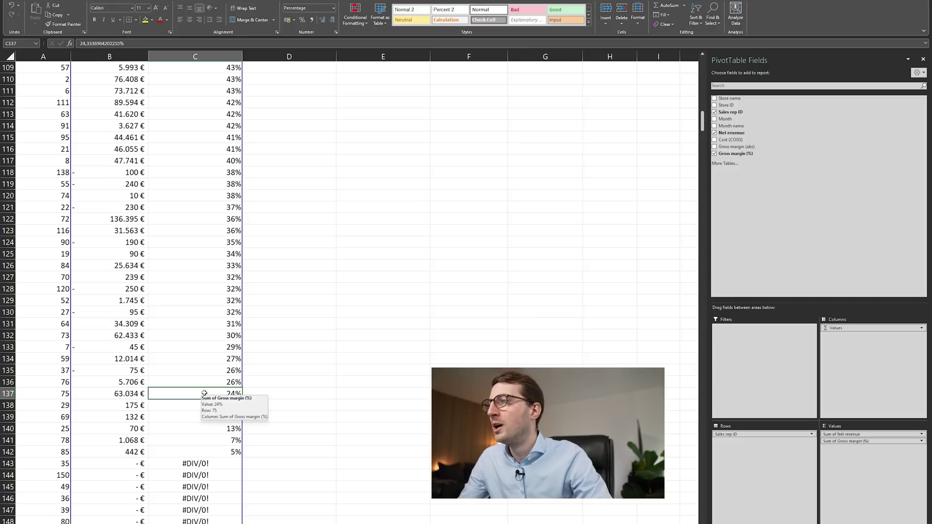
mouse_move(235, 395)
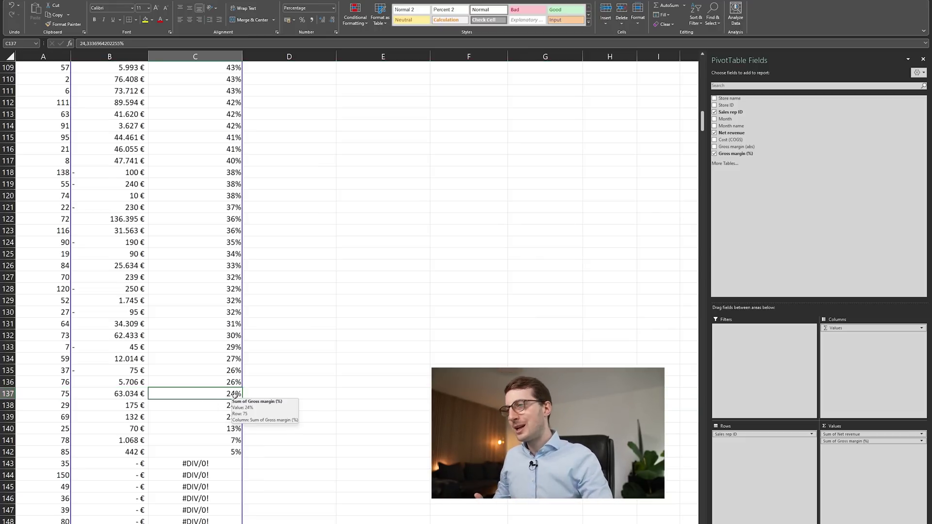
key(ctrl+Home)
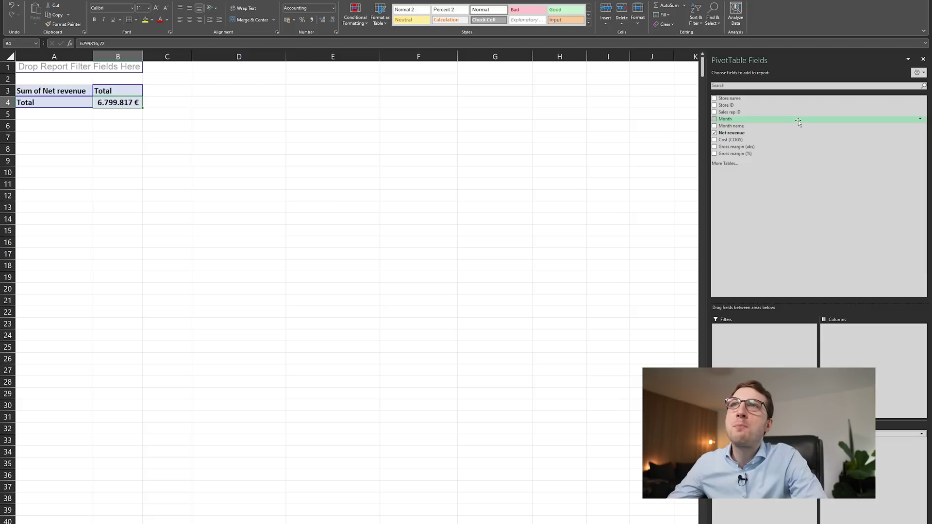
Add Store name as the PivotTable's row field and Gross margin (abs) to its values.
drag(763, 100, 765, 452)
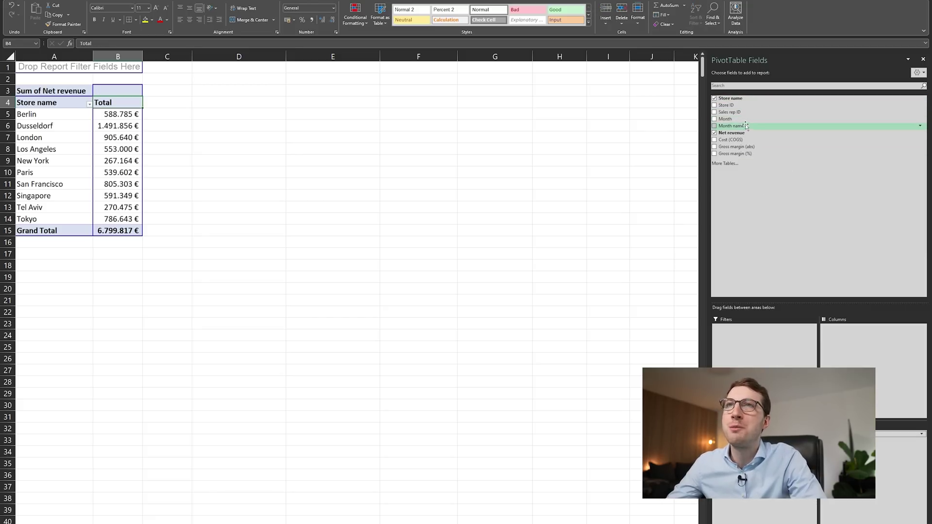
drag(746, 146, 871, 498)
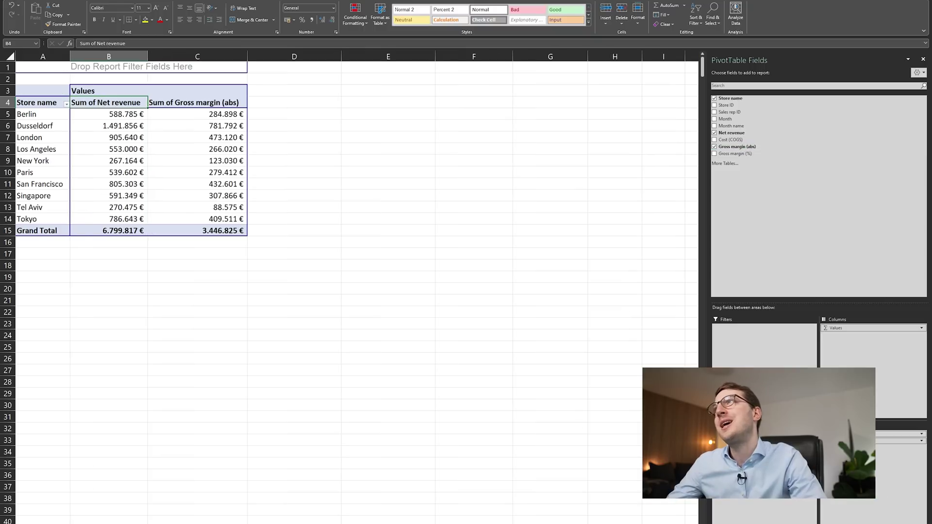
Insert slicers for Month name and Store name on the PivotTable.
click(188, 127)
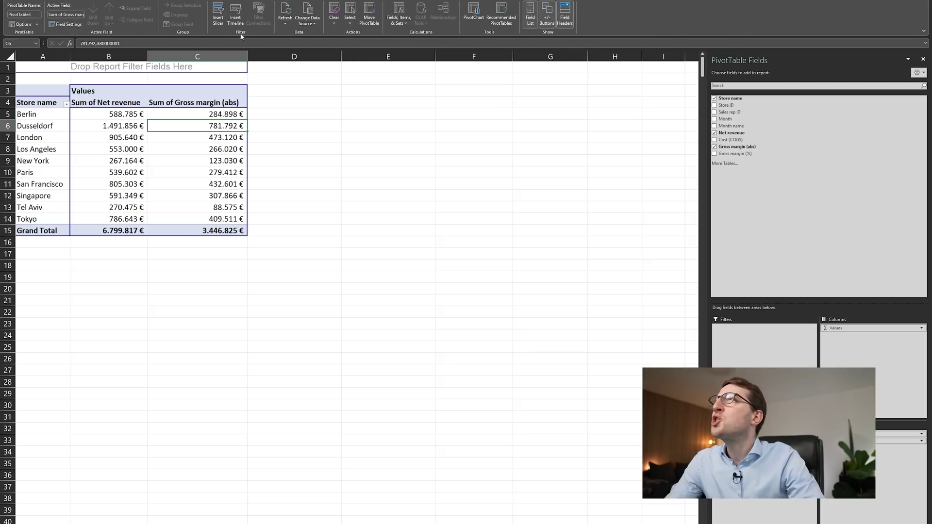
click(218, 21)
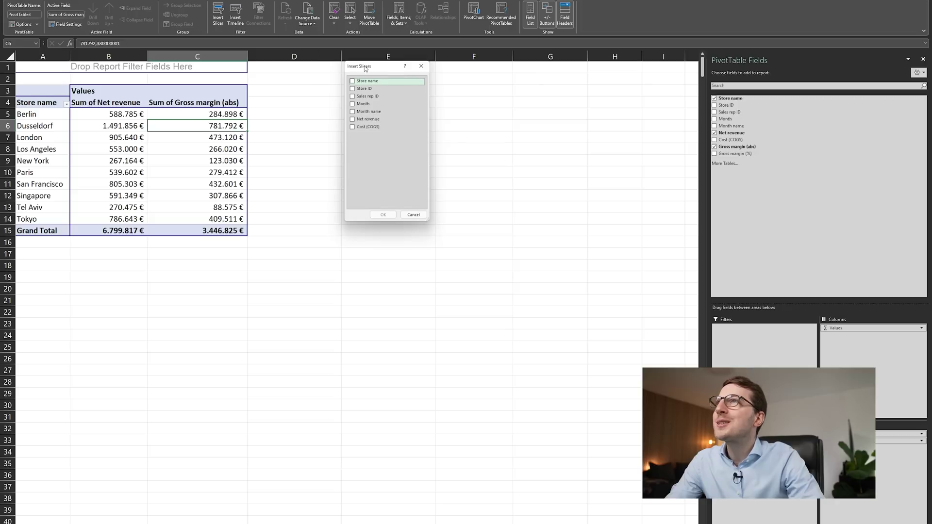
drag(364, 68, 407, 73)
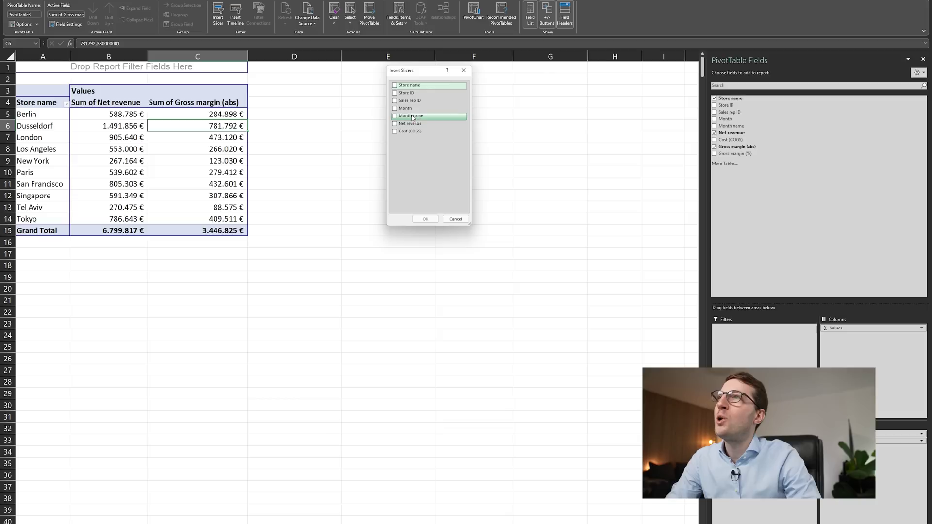
click(395, 116)
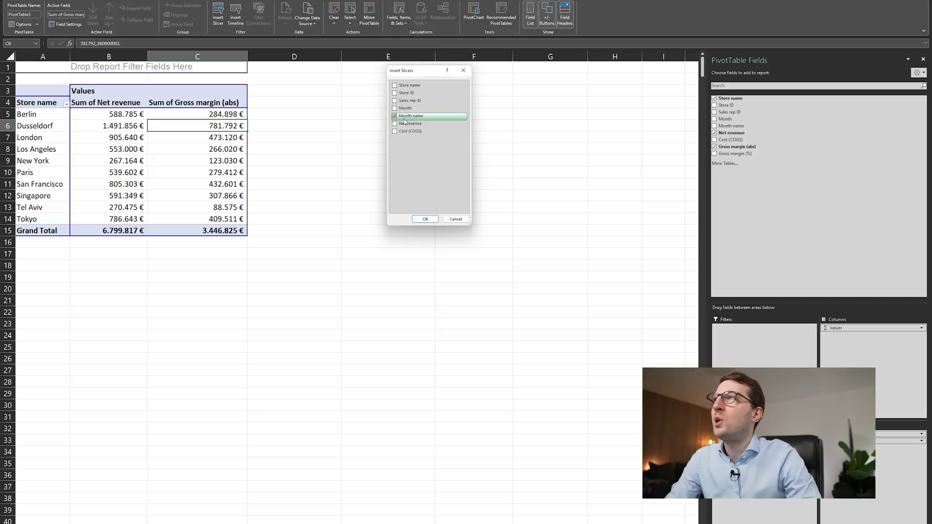
click(395, 85)
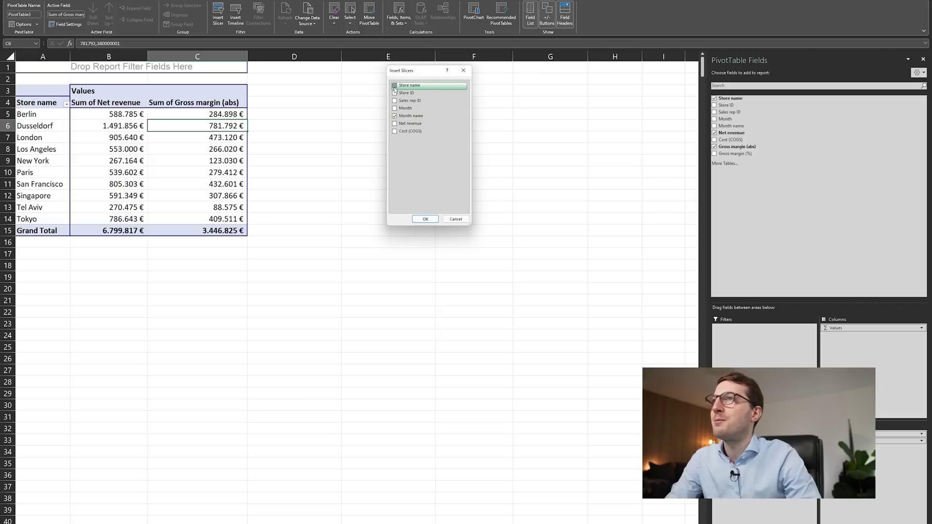
click(424, 219)
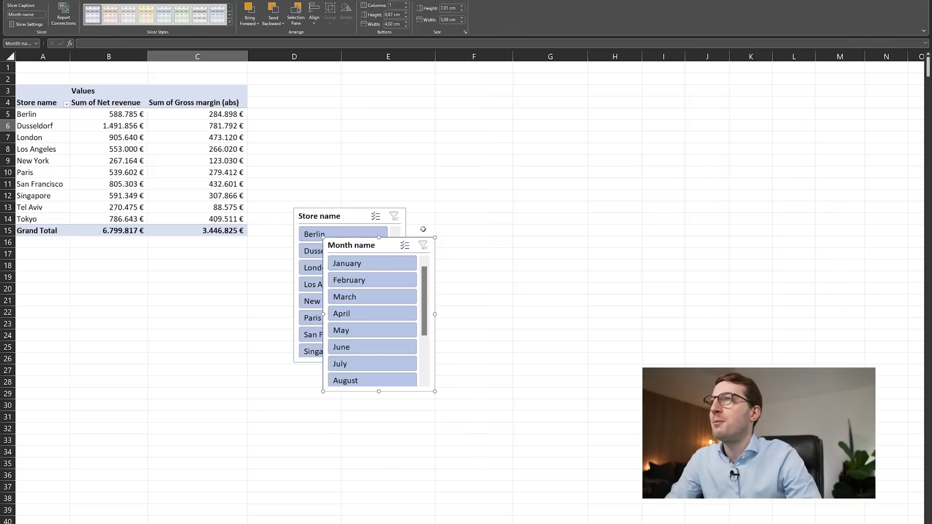
Arrange the Store name and Month name slicers side by side next to the PivotTable, level with its header row.
click(351, 213)
drag(351, 214, 368, 89)
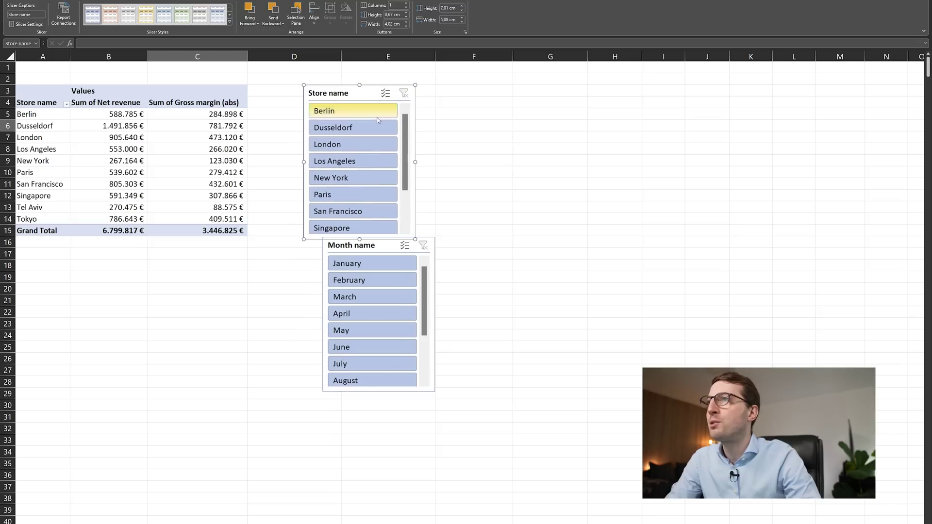
click(394, 248)
drag(393, 247, 507, 96)
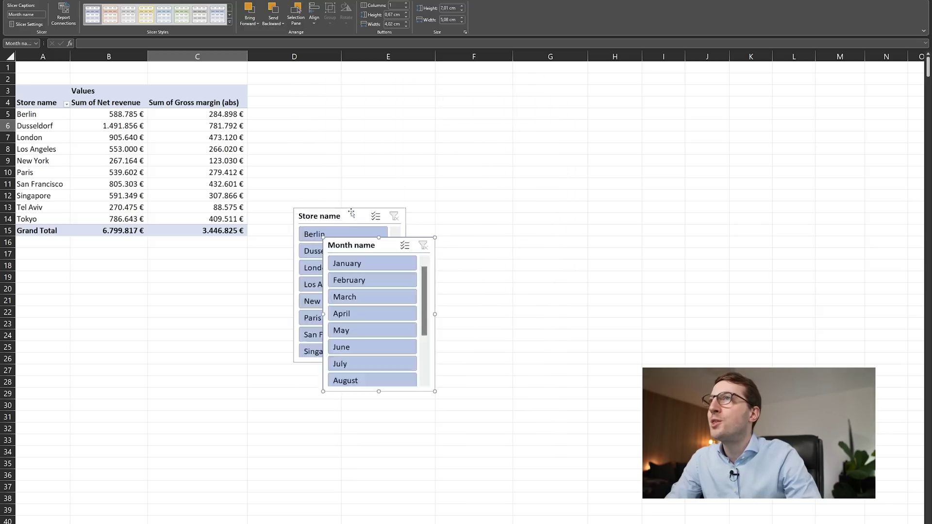
click(507, 94)
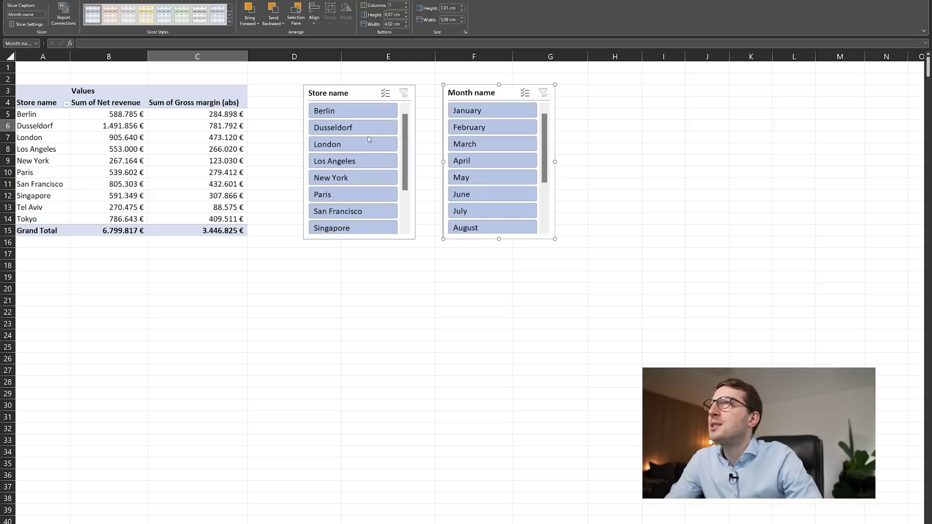
Filter the PivotTable by one month at a time from January through May, and return to January.
click(510, 112)
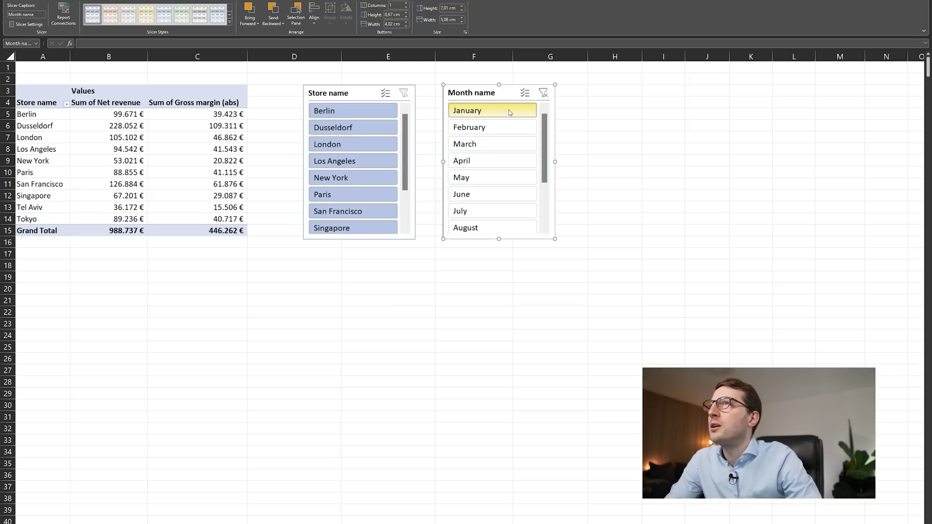
click(507, 127)
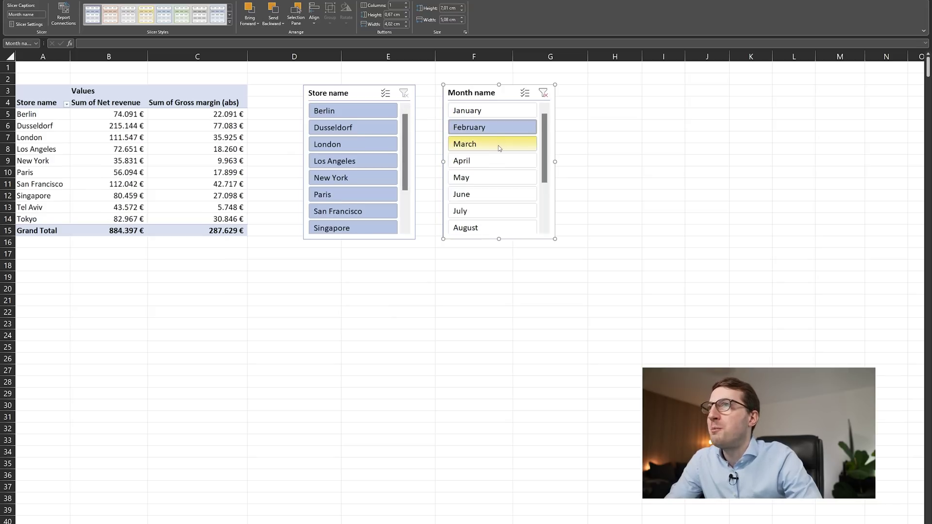
click(499, 146)
click(499, 162)
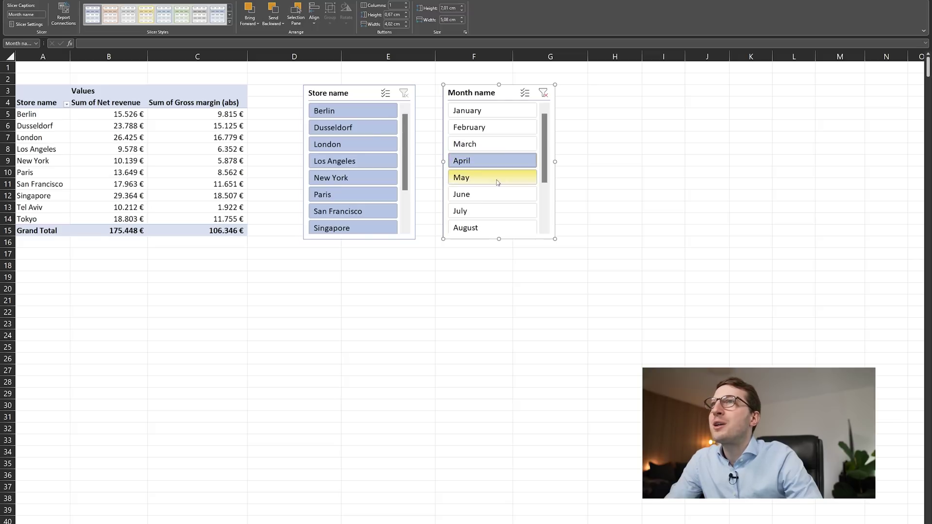
click(498, 183)
click(500, 111)
Enable multi-select in the Month name slicer and toggle February, March and April on and off alongside January.
click(525, 92)
click(503, 127)
click(500, 144)
click(500, 161)
click(499, 144)
click(497, 126)
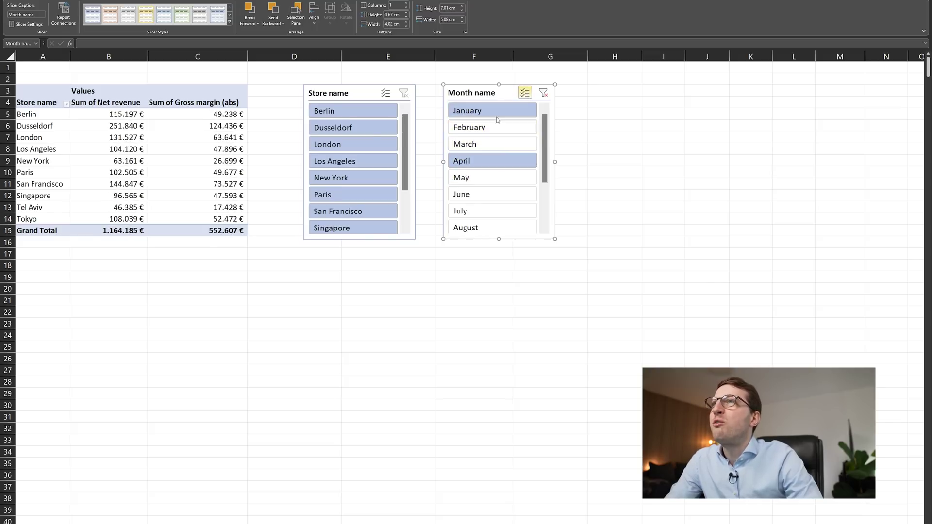
click(502, 161)
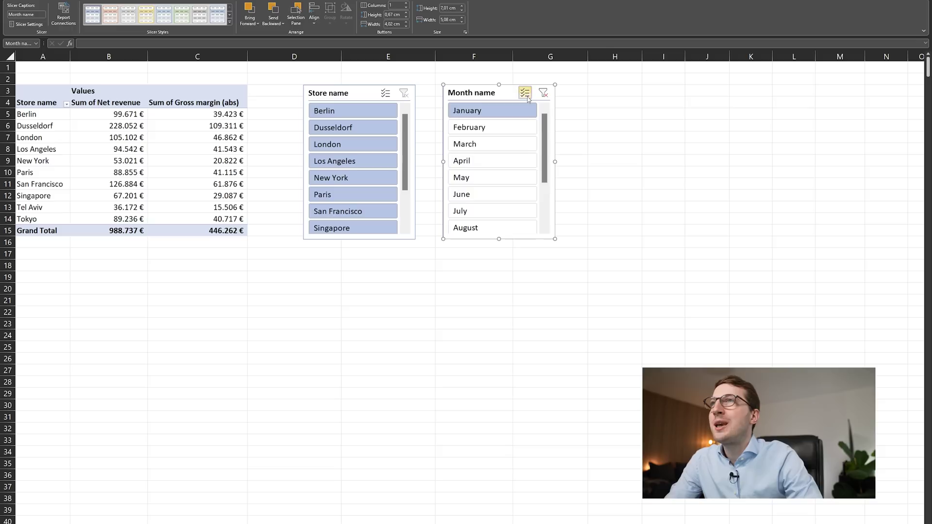
Toggle February and March in the month selection, then turn off multi-select and filter by January only.
click(497, 129)
click(495, 144)
click(525, 93)
click(505, 111)
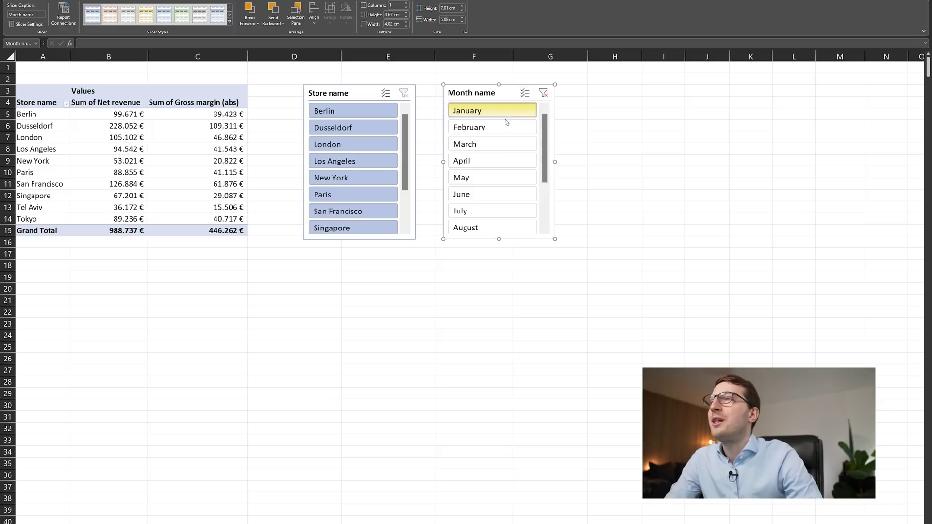
Insert a Clustered Column PivotChart based on the store PivotTable.
click(254, 80)
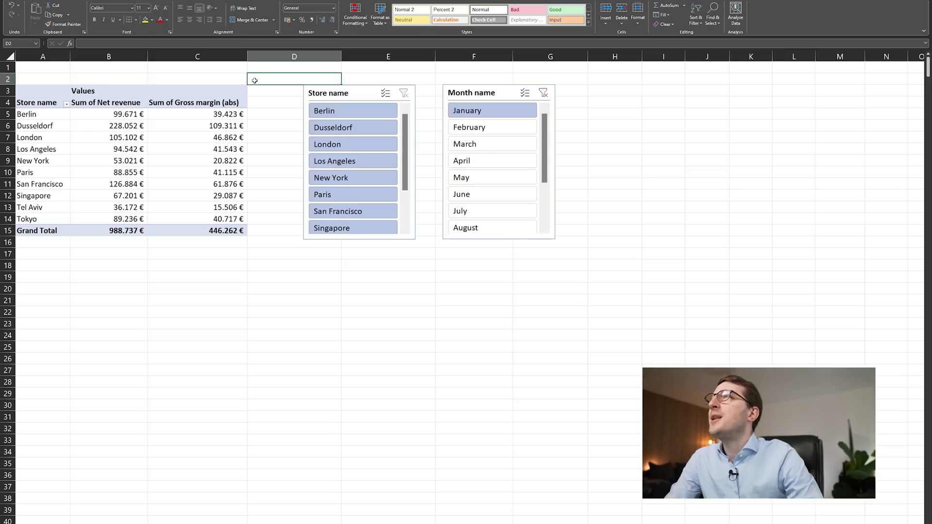
click(37, 92)
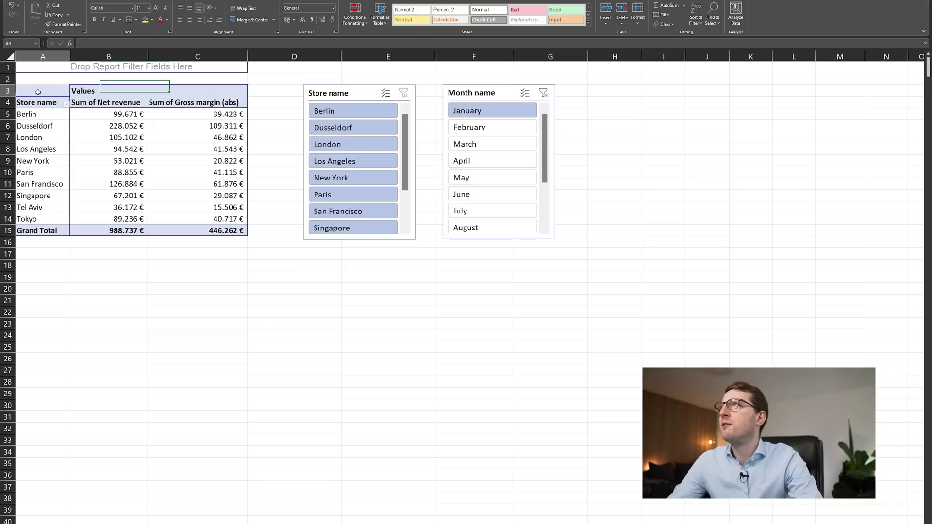
click(256, 1)
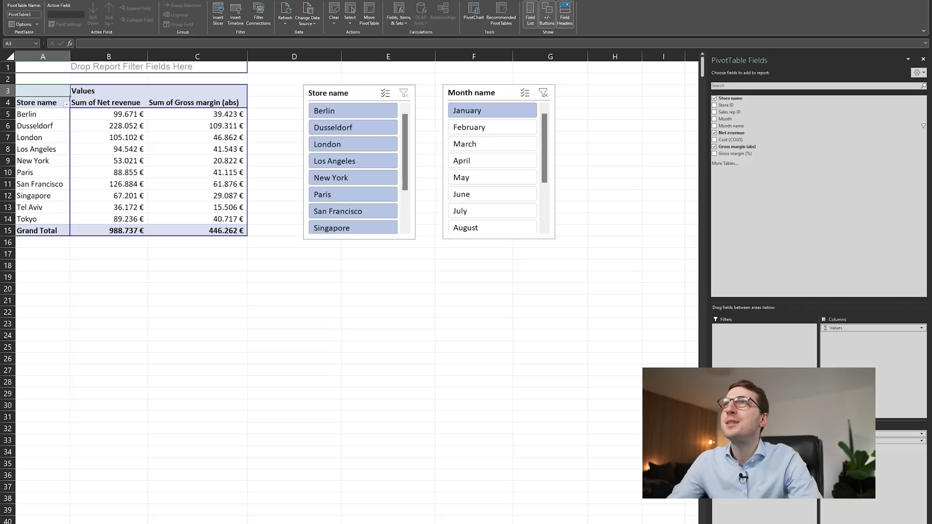
click(474, 14)
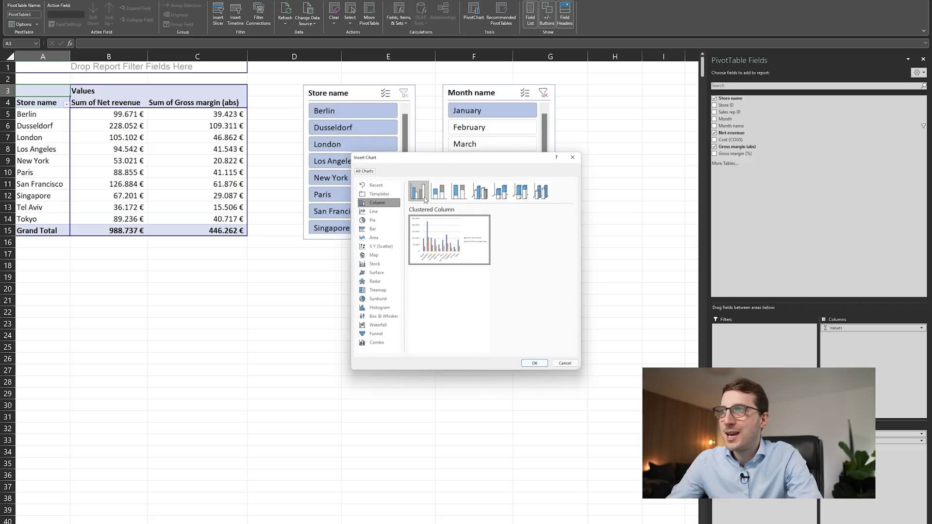
mouse_move(438, 225)
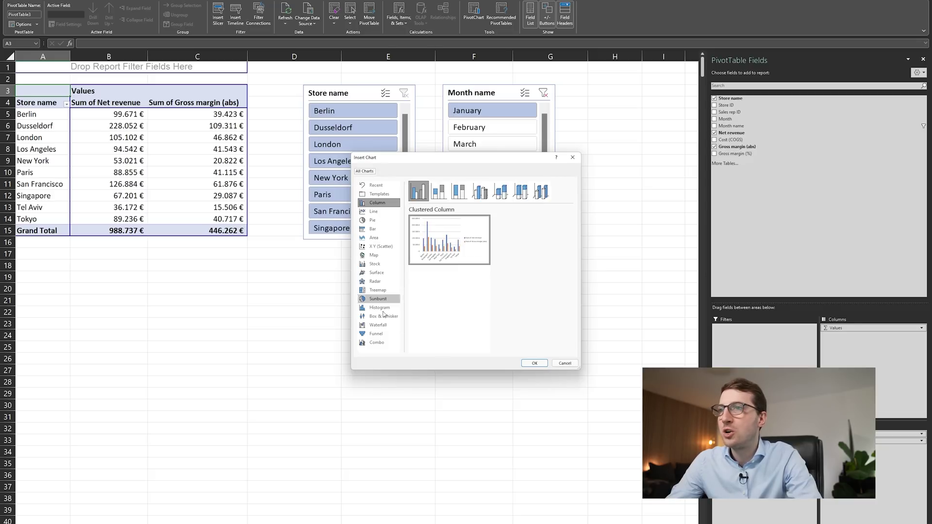
click(534, 363)
Place the PivotChart below the PivotTable and widen it to about 23.5 cm.
drag(455, 350, 308, 407)
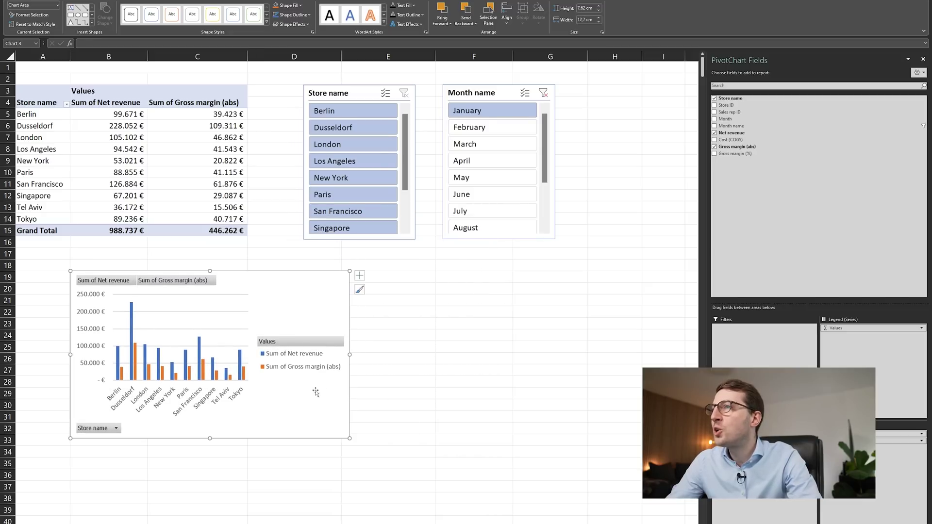
drag(349, 354, 586, 357)
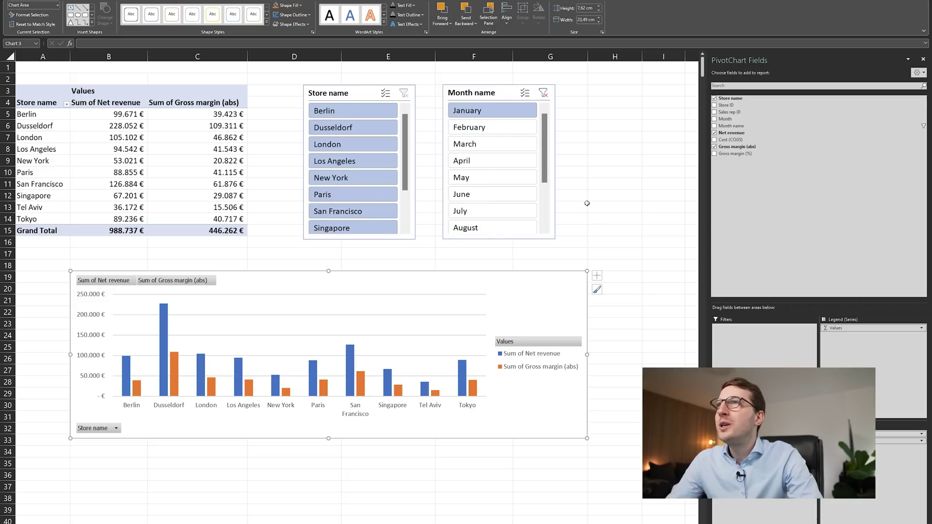
Switch the Month name slicer through February, March and April to May to filter the PivotTable and chart.
click(497, 128)
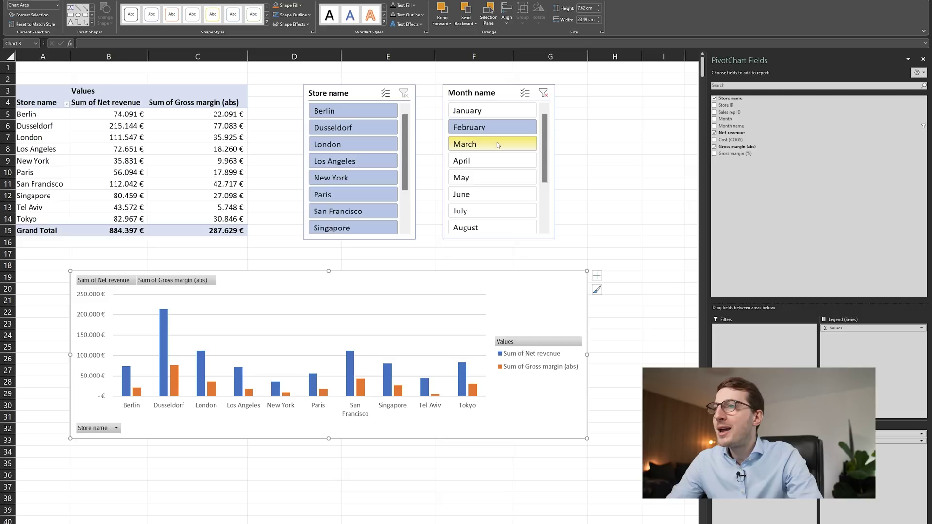
click(497, 142)
click(502, 159)
click(499, 177)
Exclude Berlin with multi-select in the Store name slicer, then turn multi-select off and filter by Berlin only.
click(385, 92)
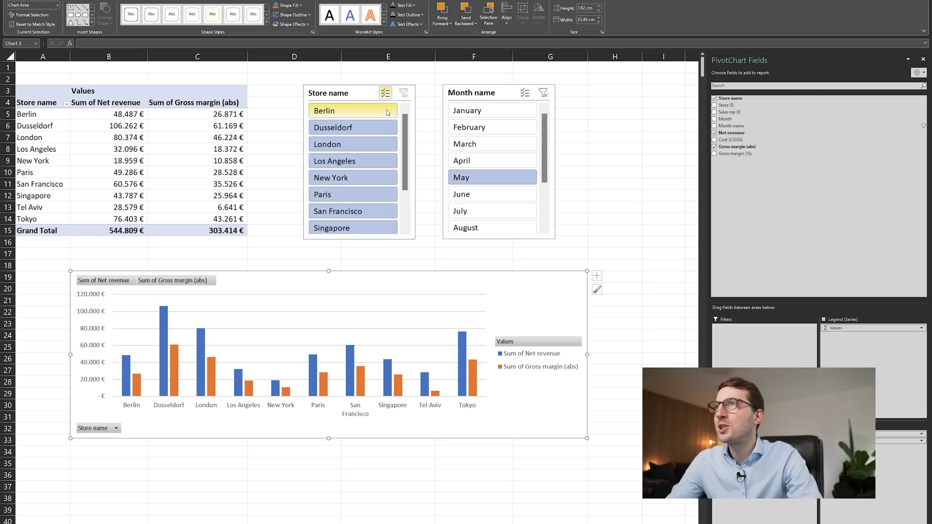
click(360, 112)
click(385, 93)
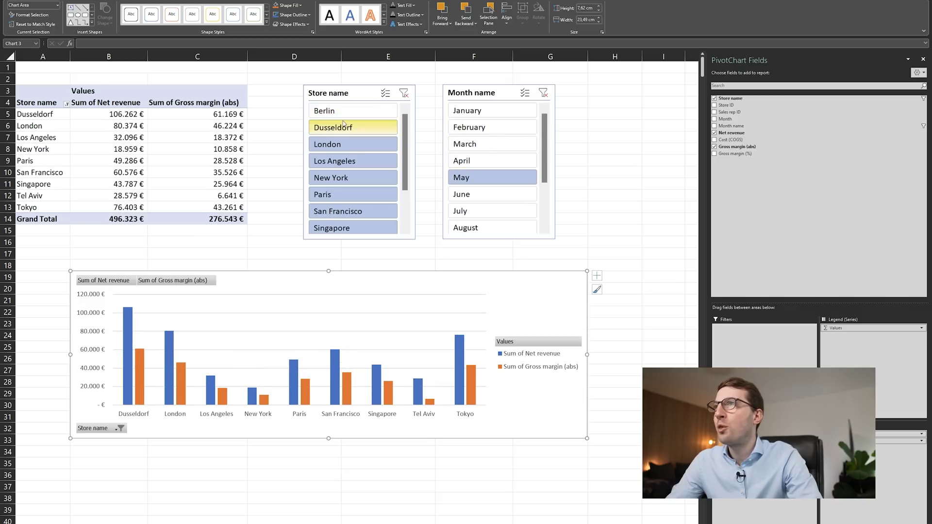
click(346, 115)
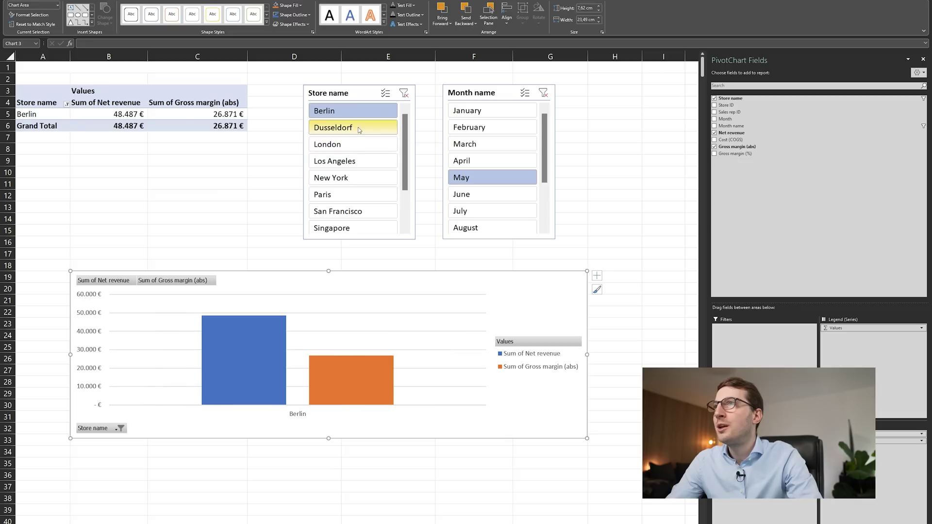
click(403, 93)
click(369, 111)
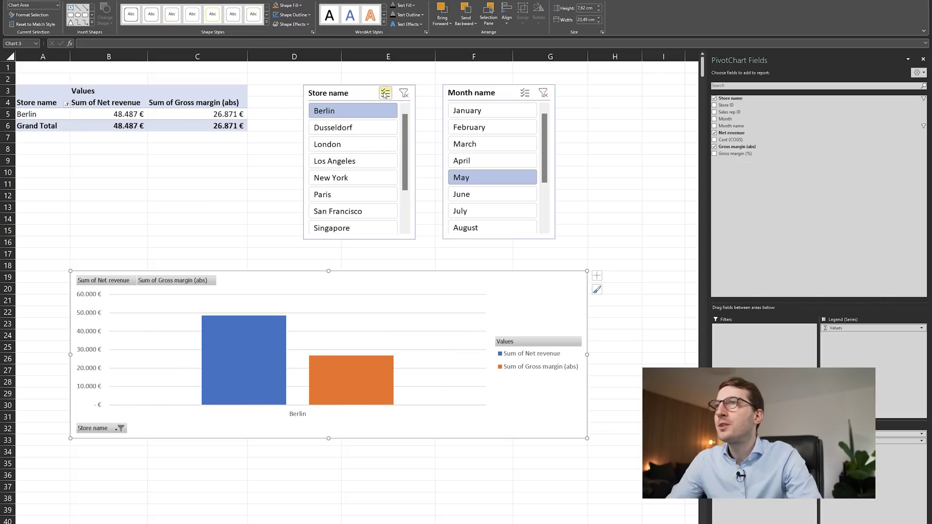
Switch the month filter to March and add Dusseldorf and London to the Berlin store selection using multi-select.
click(477, 162)
click(481, 144)
click(385, 93)
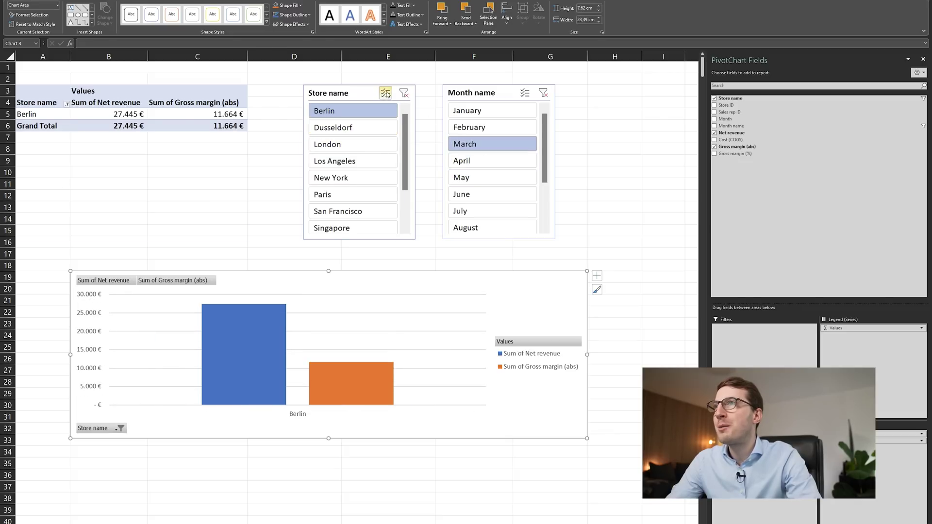
click(361, 131)
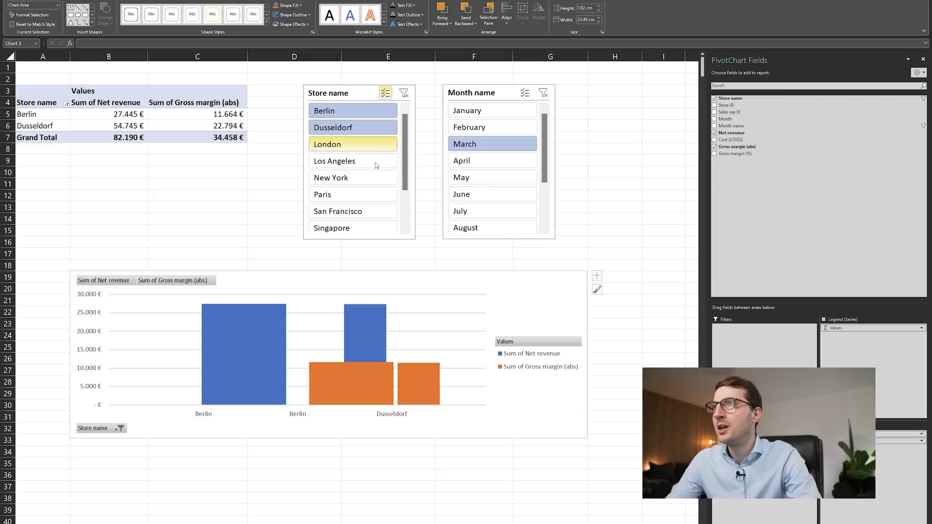
click(354, 144)
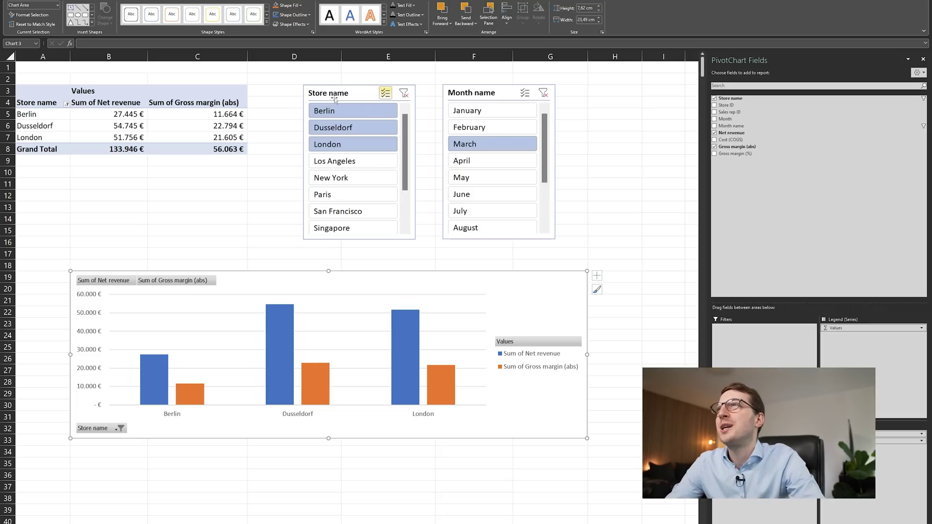
Change the slicer selections to show only the London and San Francisco stores for January.
click(343, 112)
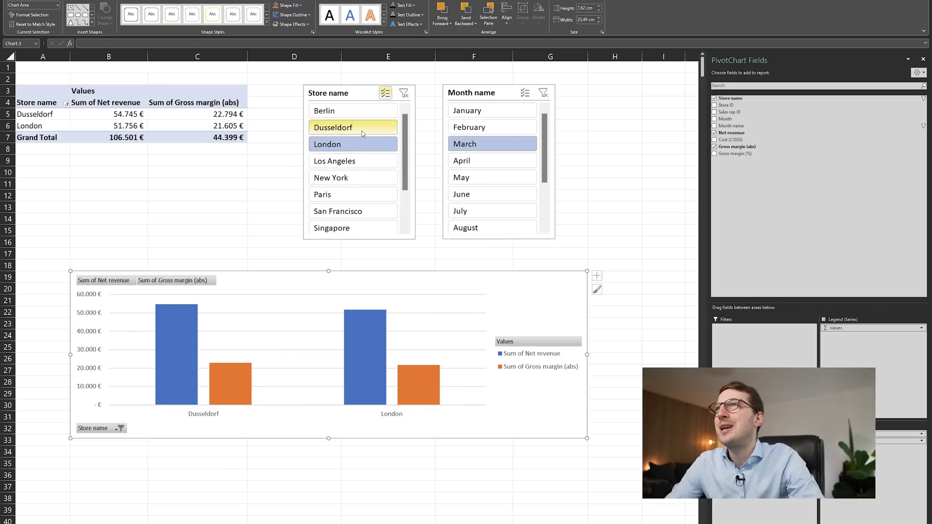
click(362, 127)
click(467, 110)
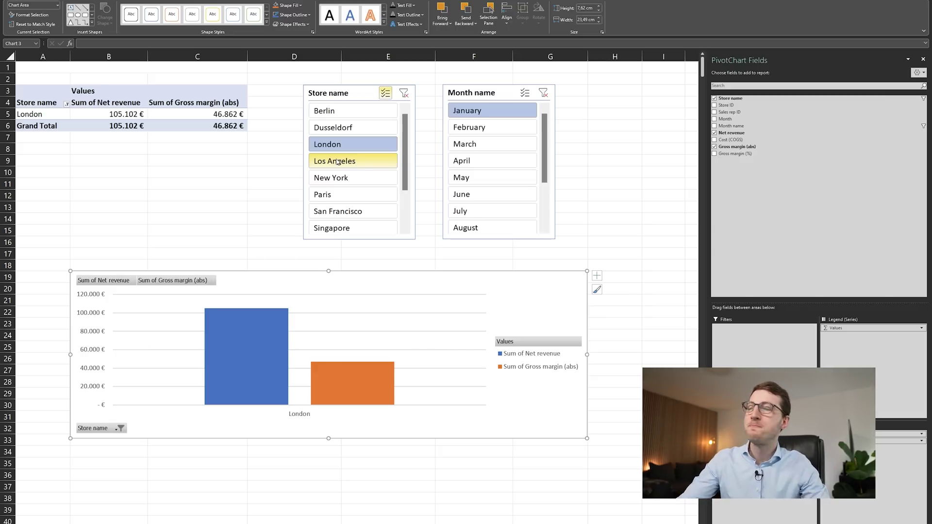
click(338, 212)
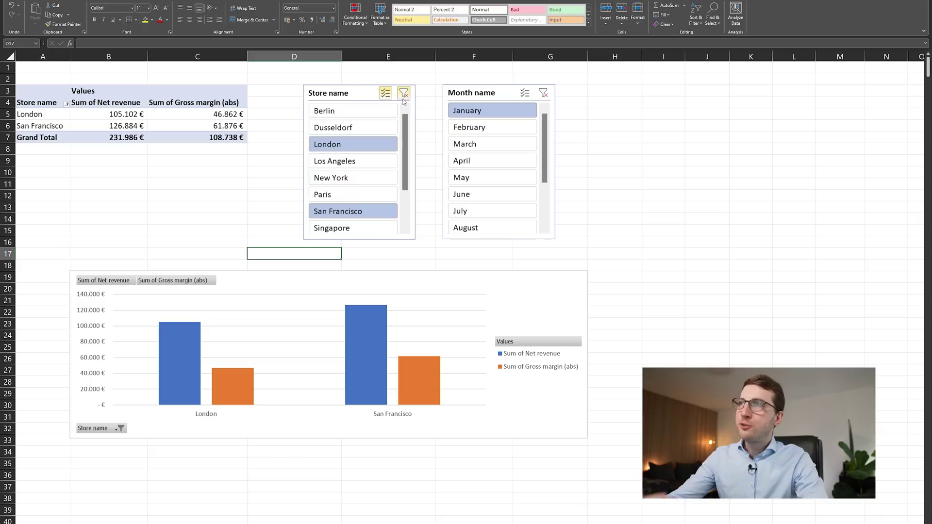
Clear the filters of both the Store name and Month name slicers.
click(404, 93)
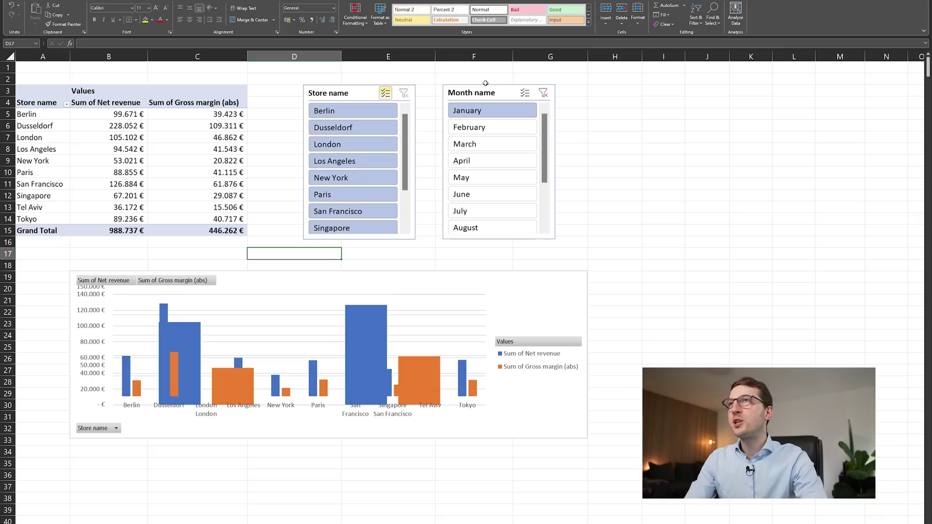
click(543, 93)
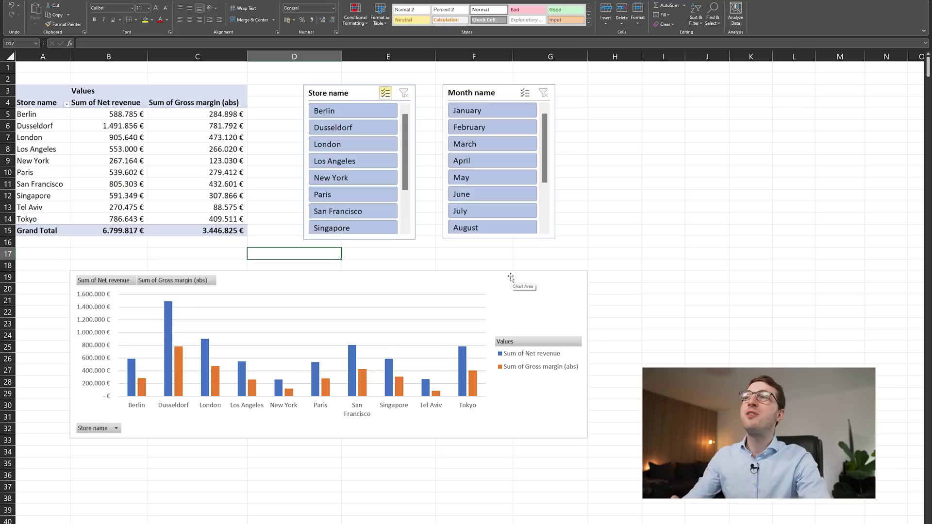